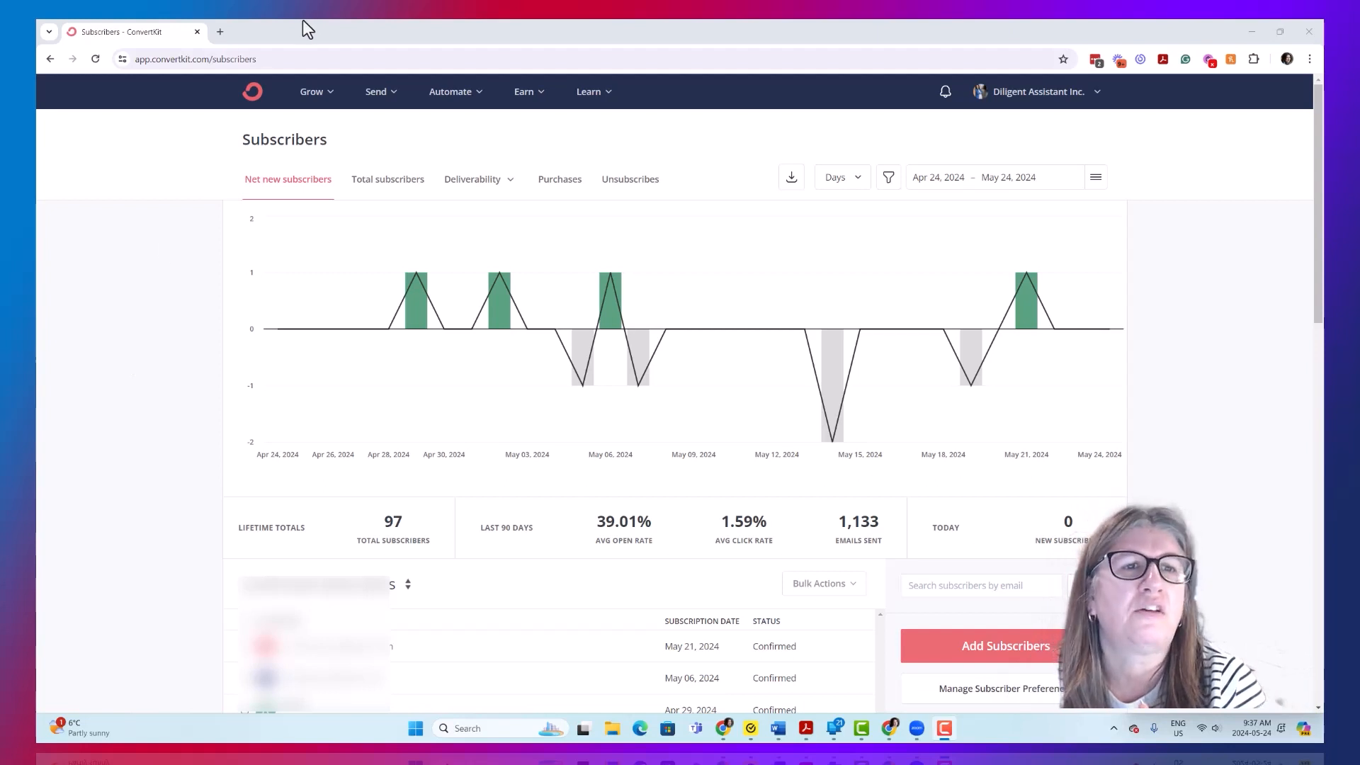
- Open the Landing Pages & Forms overview
{"action": "left_click", "coordinate": [316, 96]}
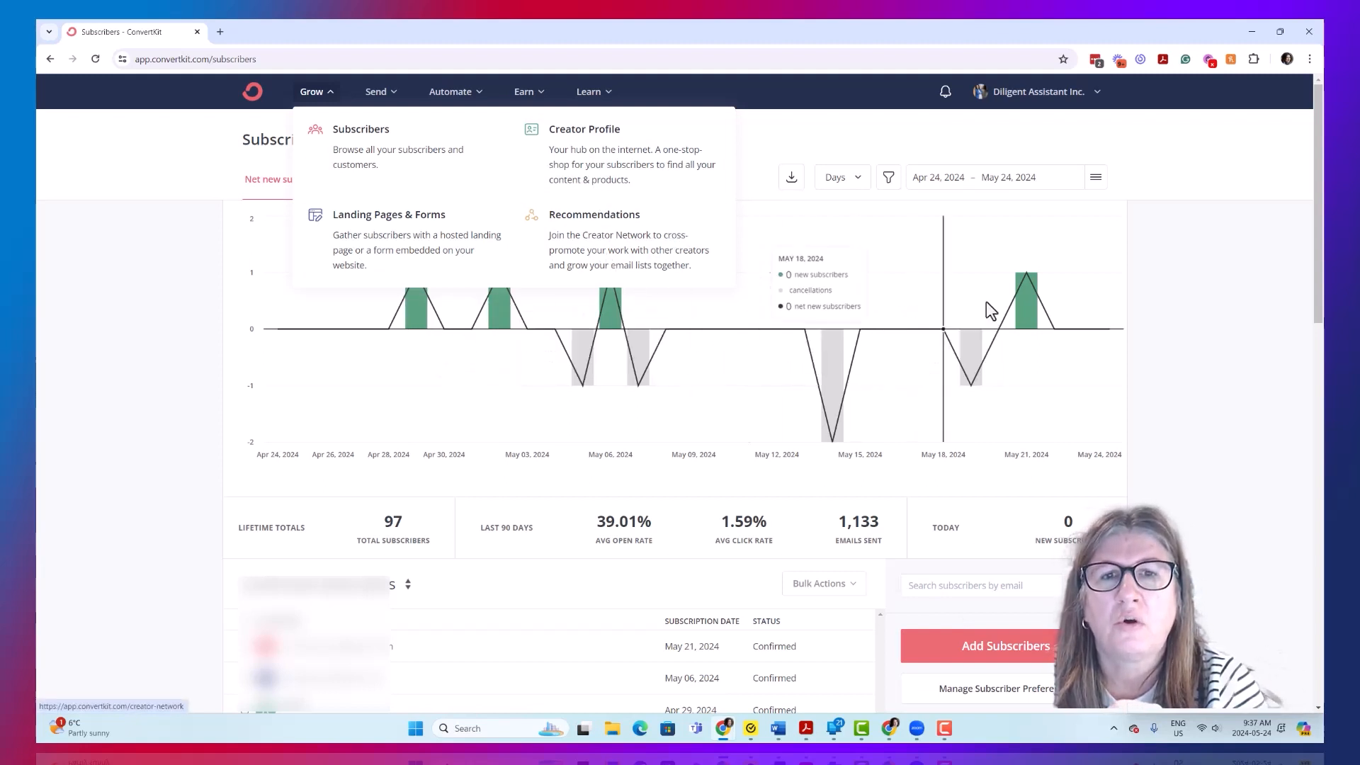
{"action": "left_click", "coordinate": [1251, 385]}
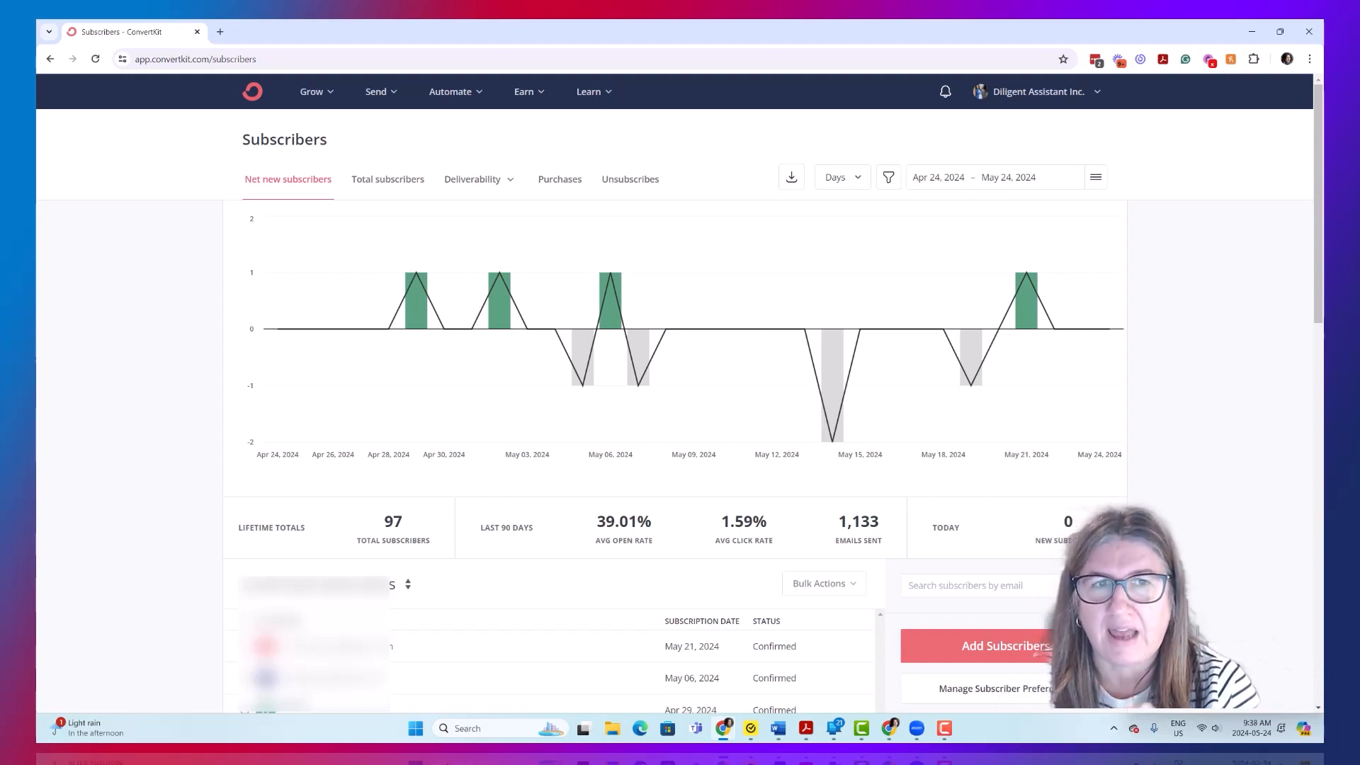
{"action": "left_click", "coordinate": [319, 92]}
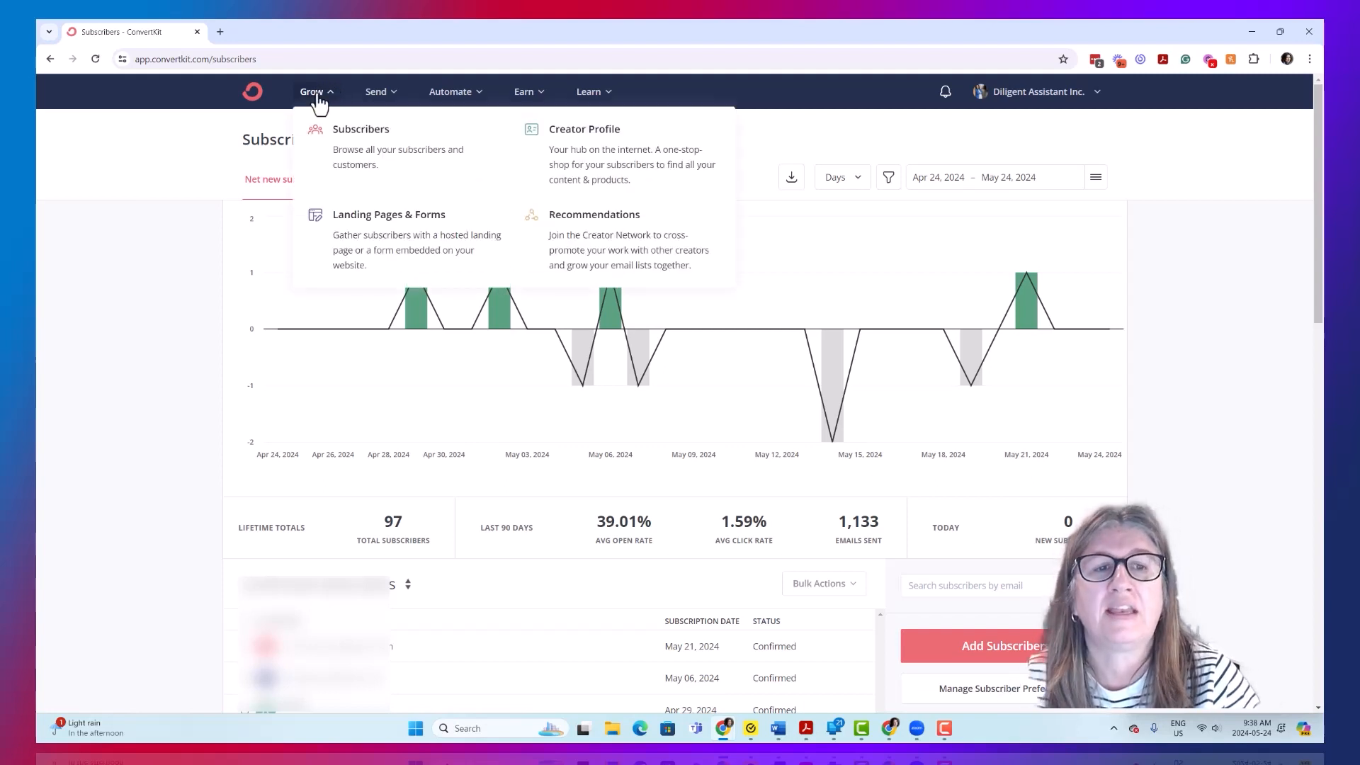
{"action": "left_click", "coordinate": [409, 248]}
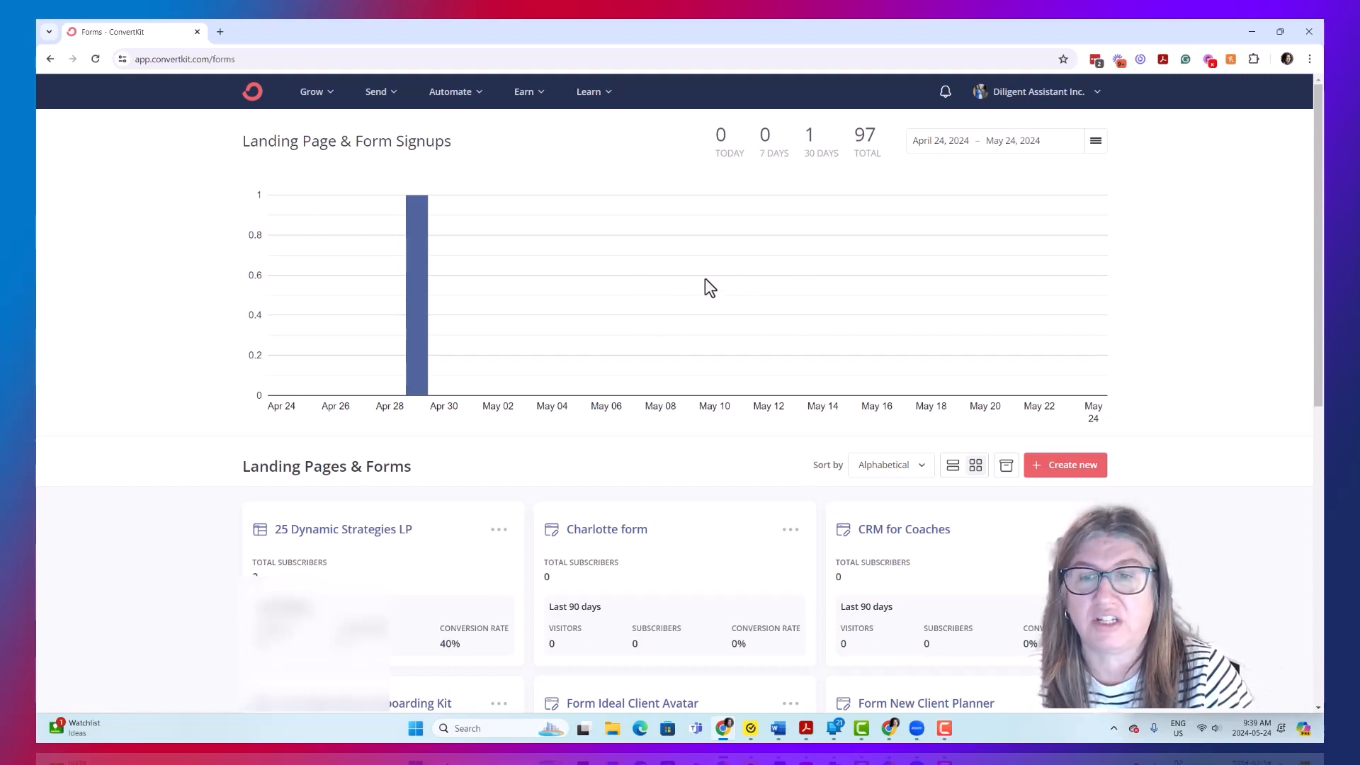
{"action": "scroll", "coordinate": [702, 284], "scroll_direction": "down", "scroll_amount": 3}
{"action": "scroll", "coordinate": [1090, 377], "scroll_direction": "up", "scroll_amount": 3}
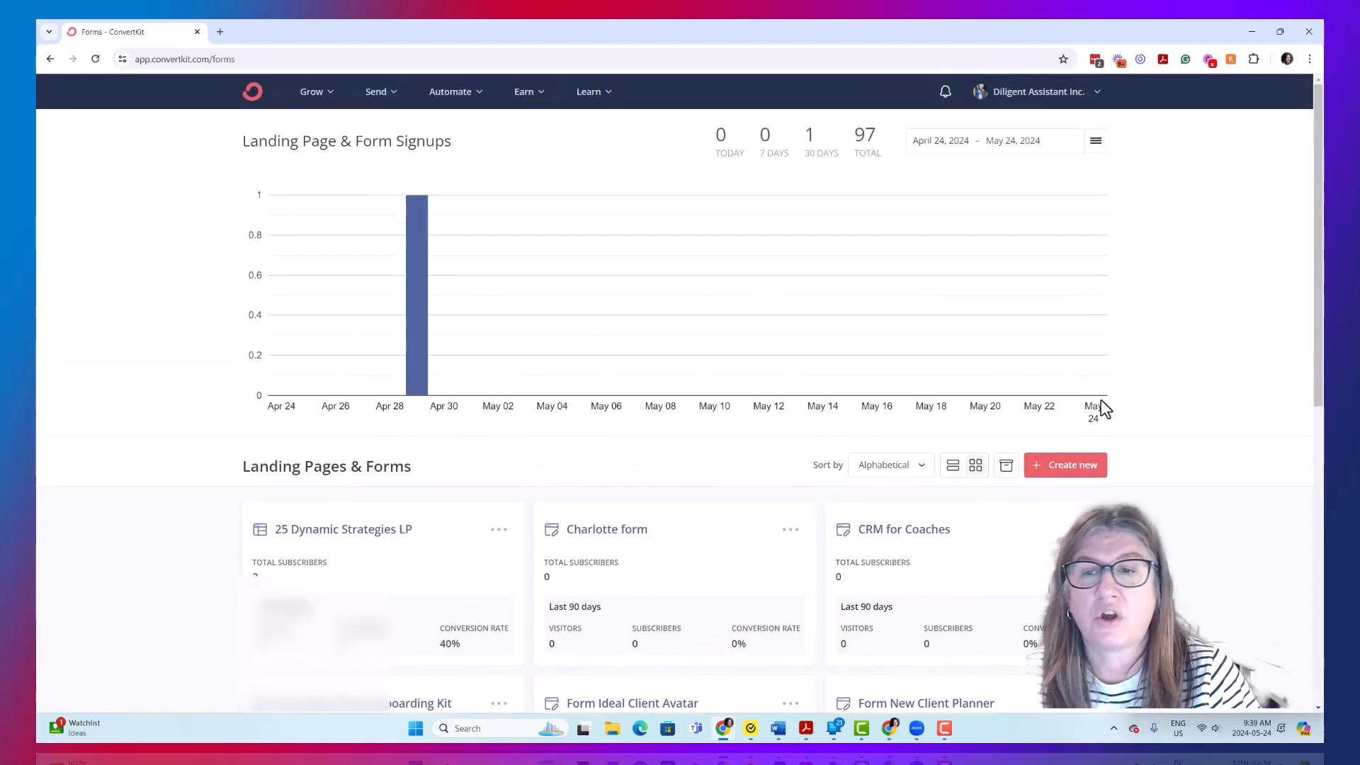
- Create a new inline form based on the Charlotte template
{"action": "left_click", "coordinate": [1072, 467]}
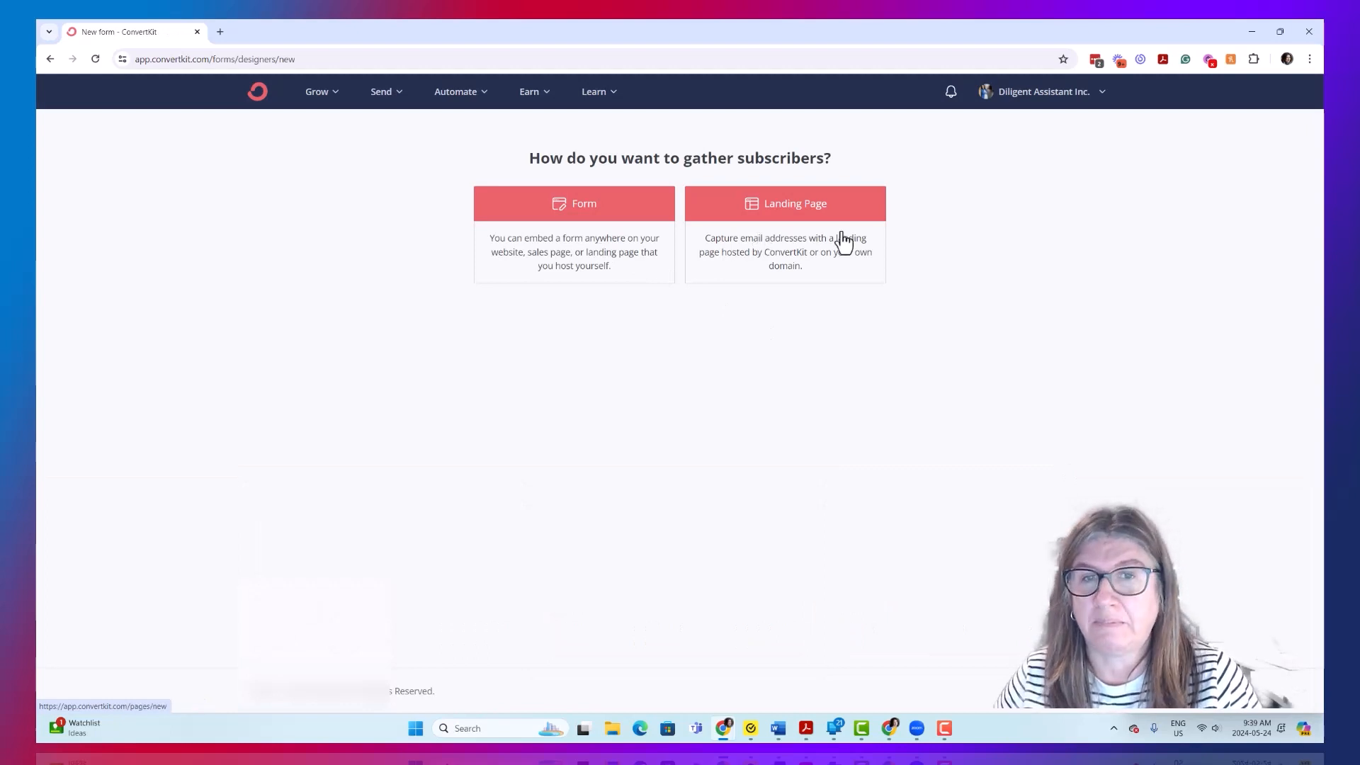
{"action": "left_click", "coordinate": [602, 226]}
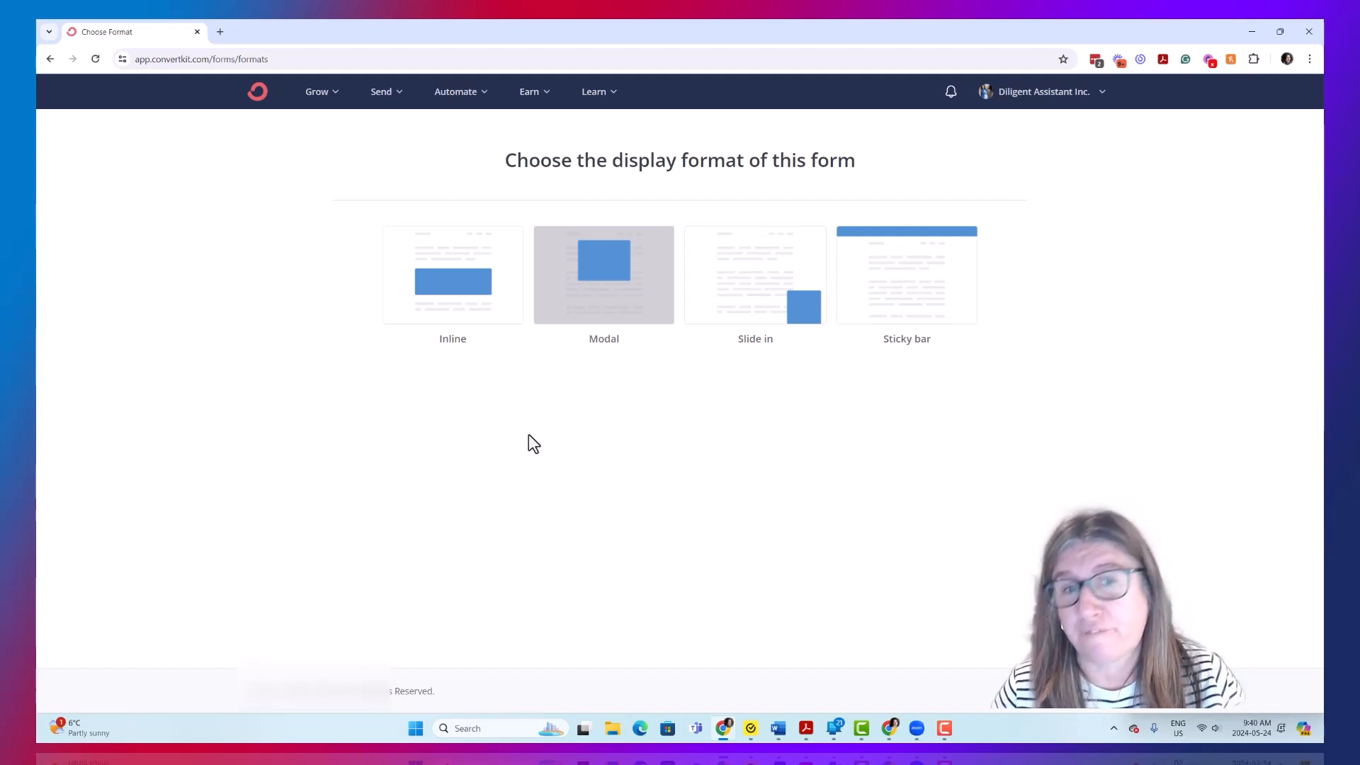
{"action": "left_click", "coordinate": [476, 285]}
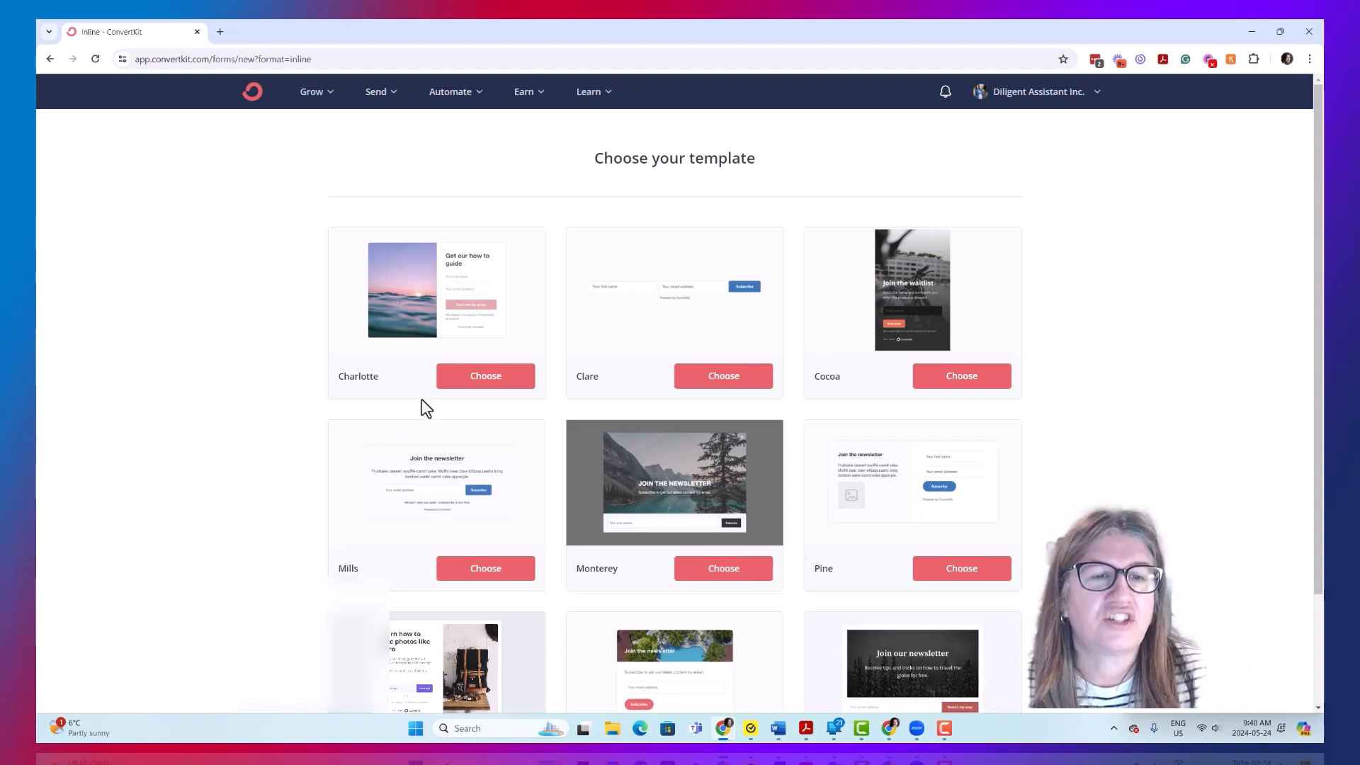
{"action": "left_click", "coordinate": [464, 381]}
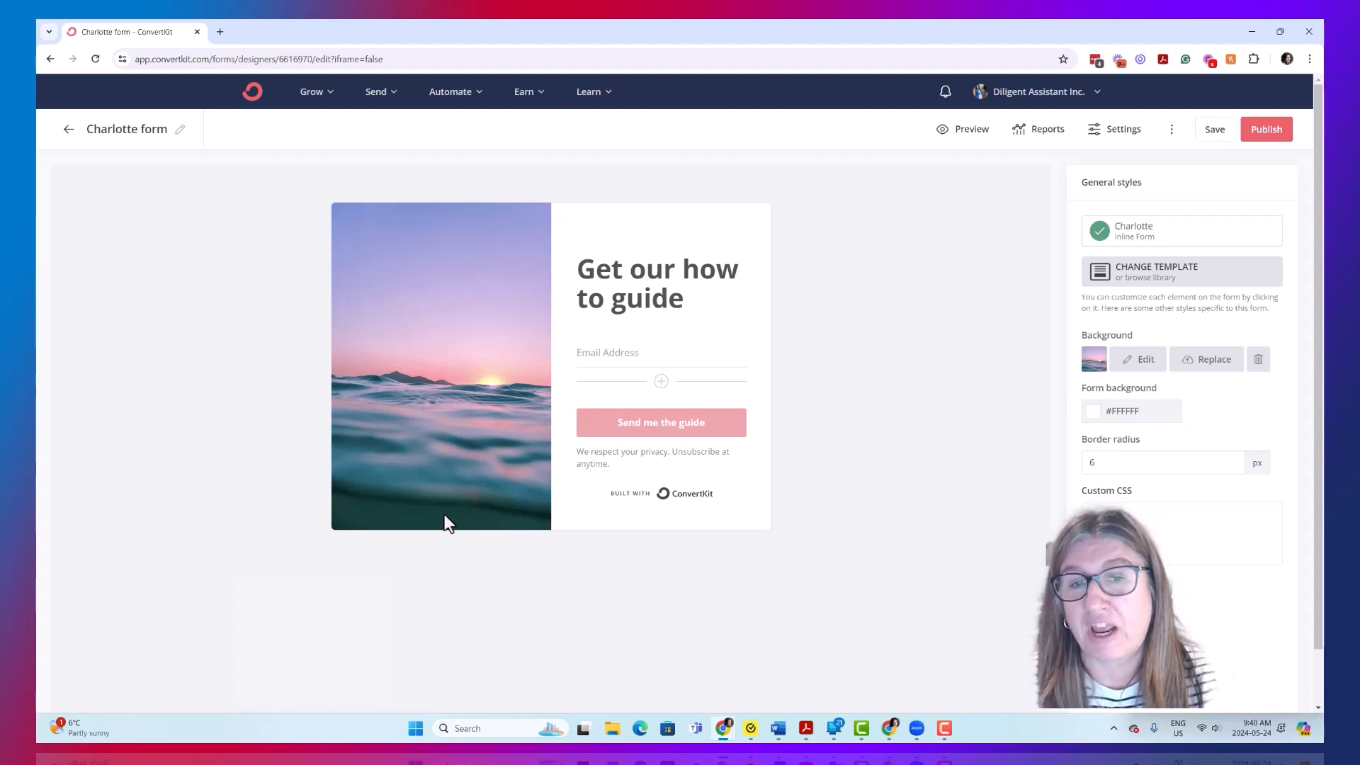
- Add a First Name custom field to the form and place it above the Email Address field
{"action": "left_click", "coordinate": [614, 262]}
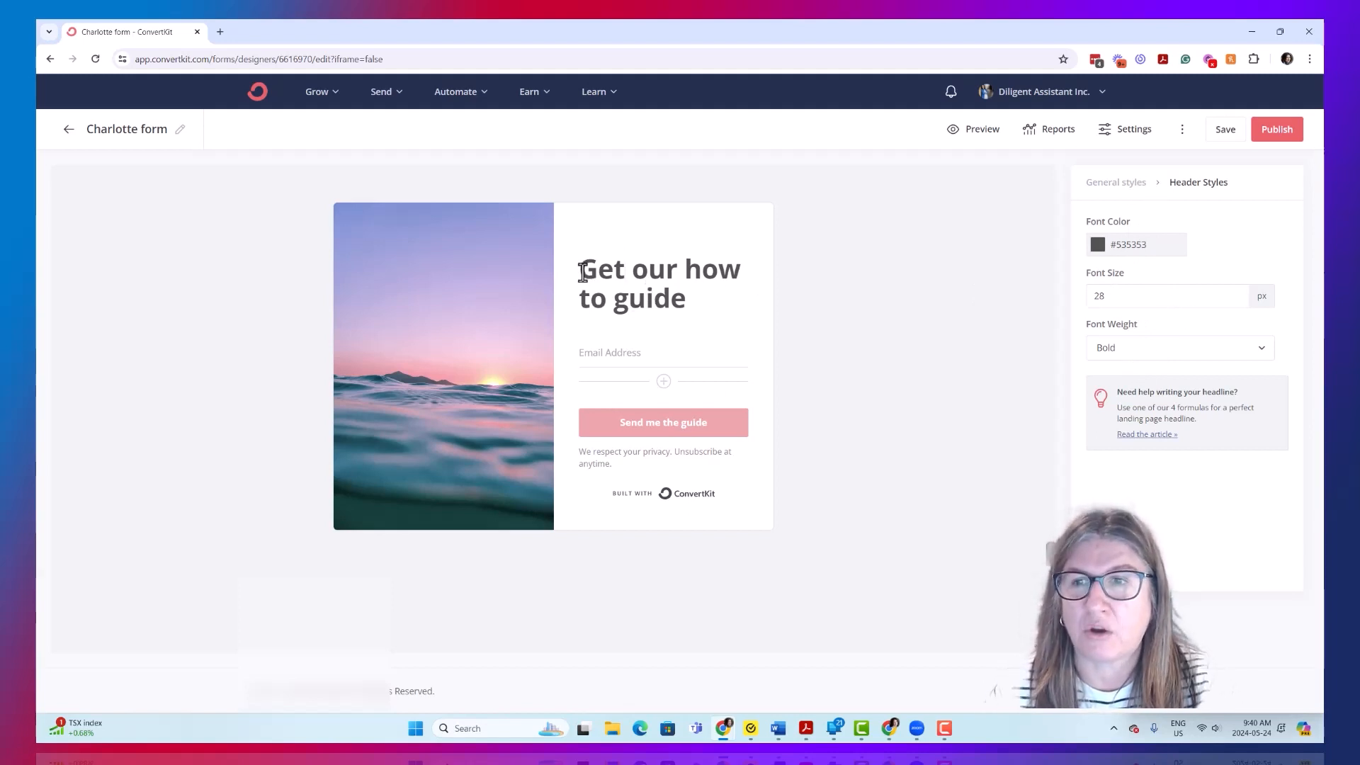
{"action": "left_click", "coordinate": [695, 353]}
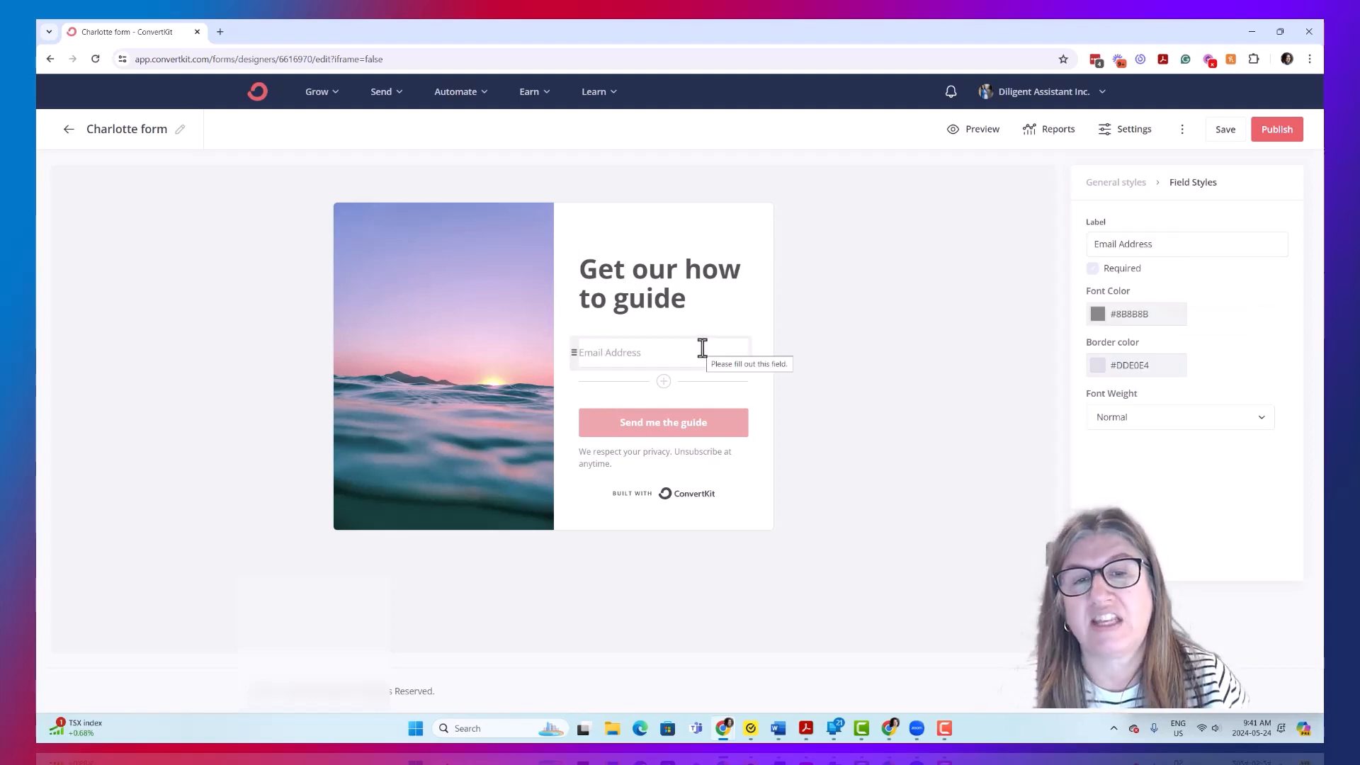
{"action": "left_click", "coordinate": [663, 381]}
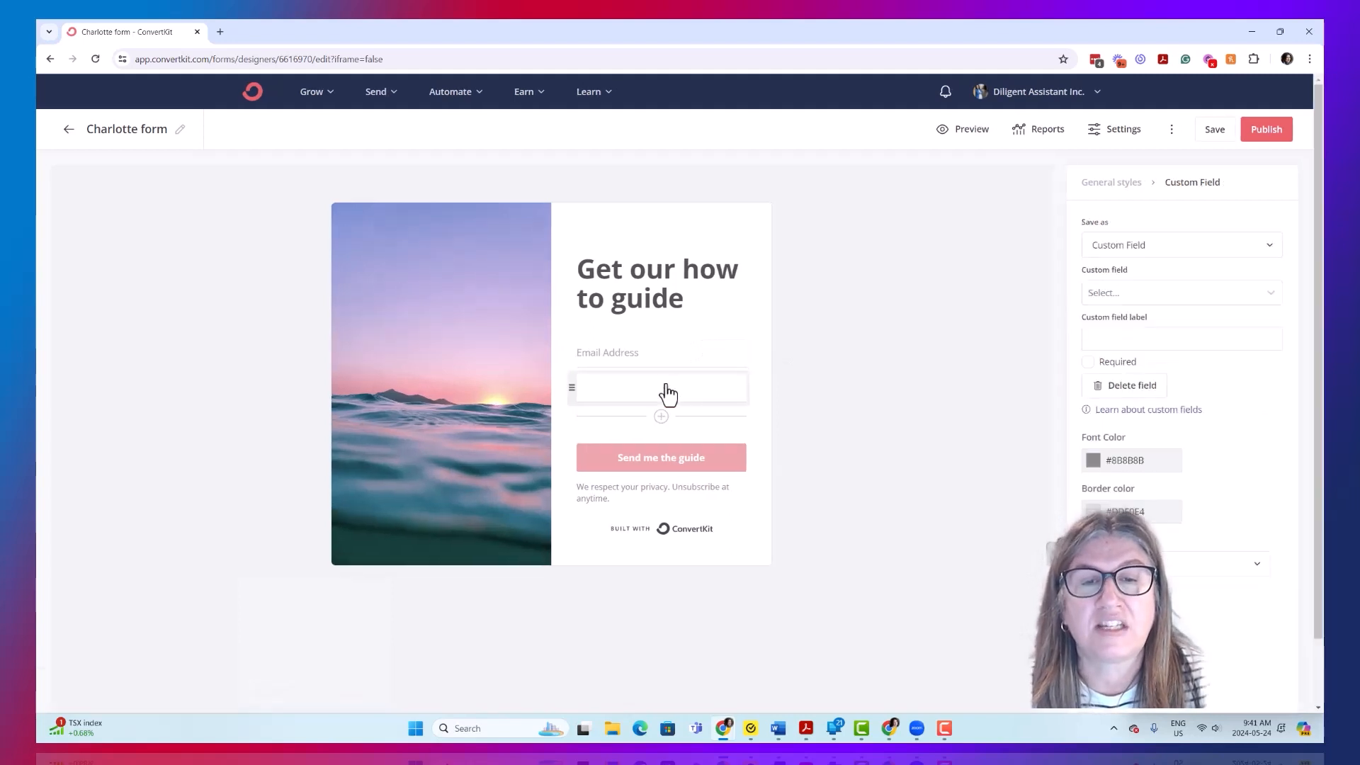
{"action": "left_click", "coordinate": [1154, 293]}
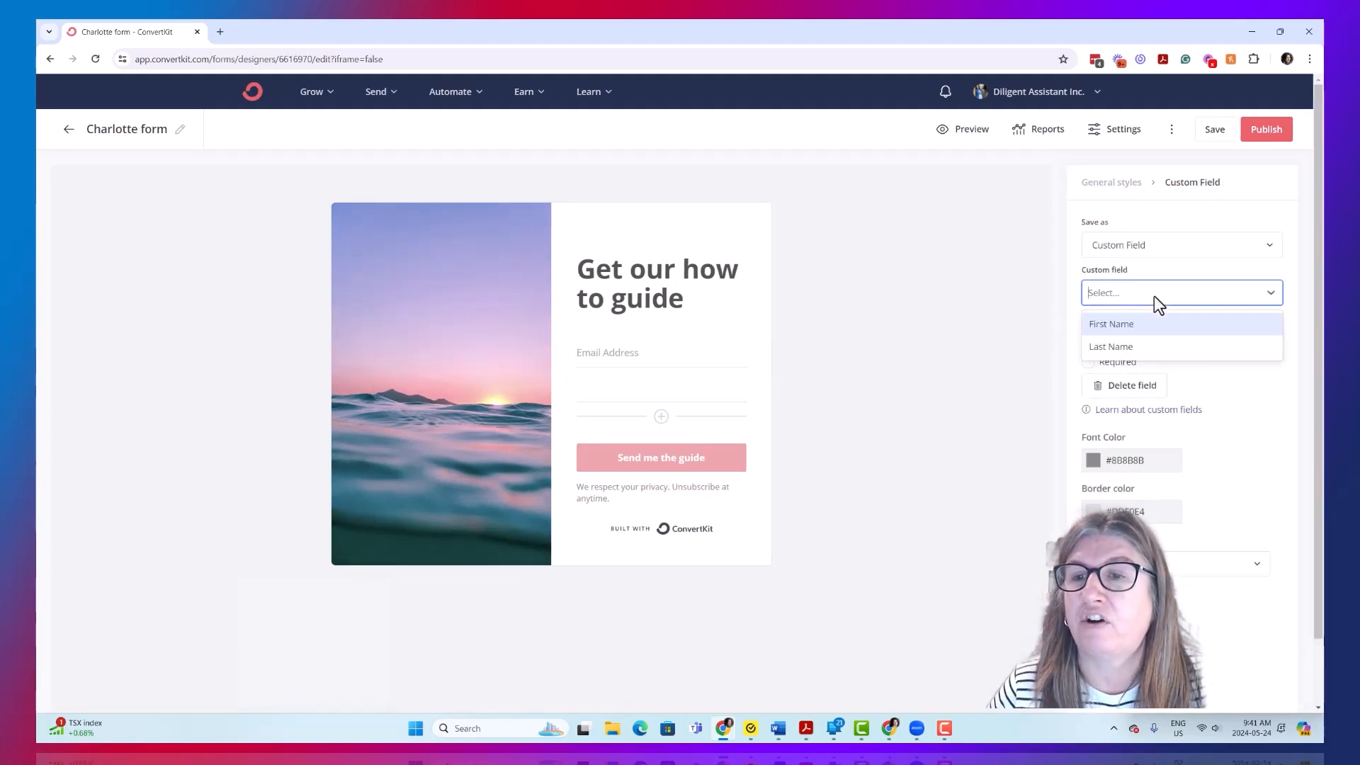
{"action": "left_click", "coordinate": [1132, 325]}
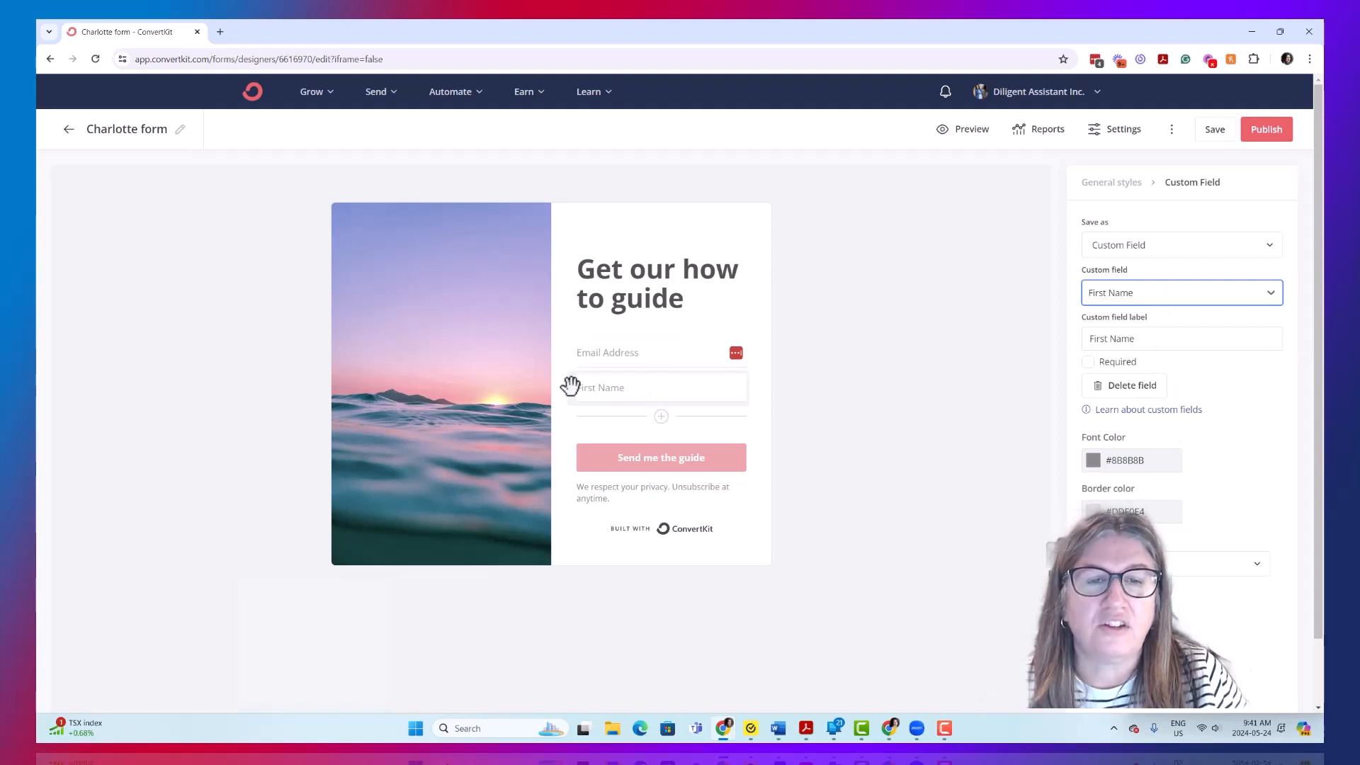
{"action": "left_click_drag", "start_coordinate": [570, 386], "coordinate": [583, 328]}
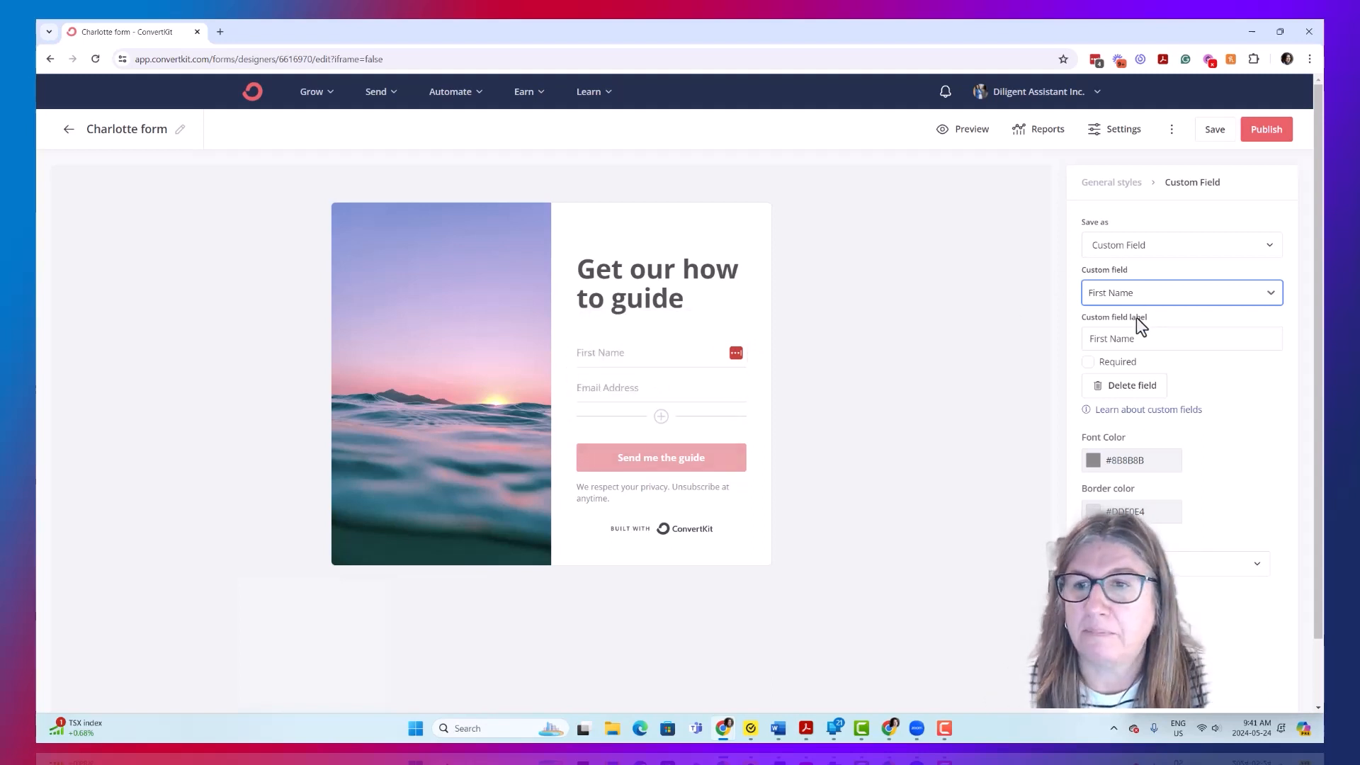
- Set the "Send me the guide" button's border radius to 18 px and save the form
{"action": "left_click", "coordinate": [604, 464]}
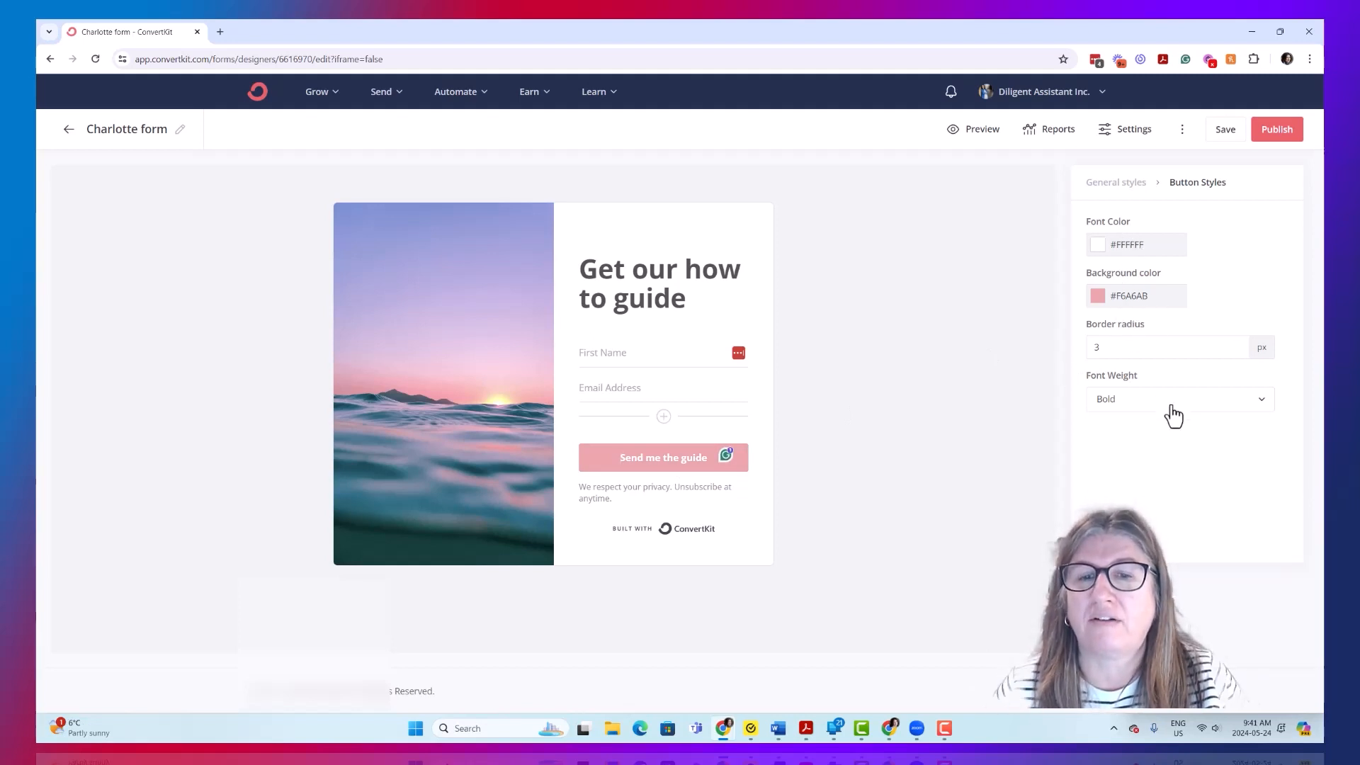
{"action": "left_click", "coordinate": [1145, 347]}
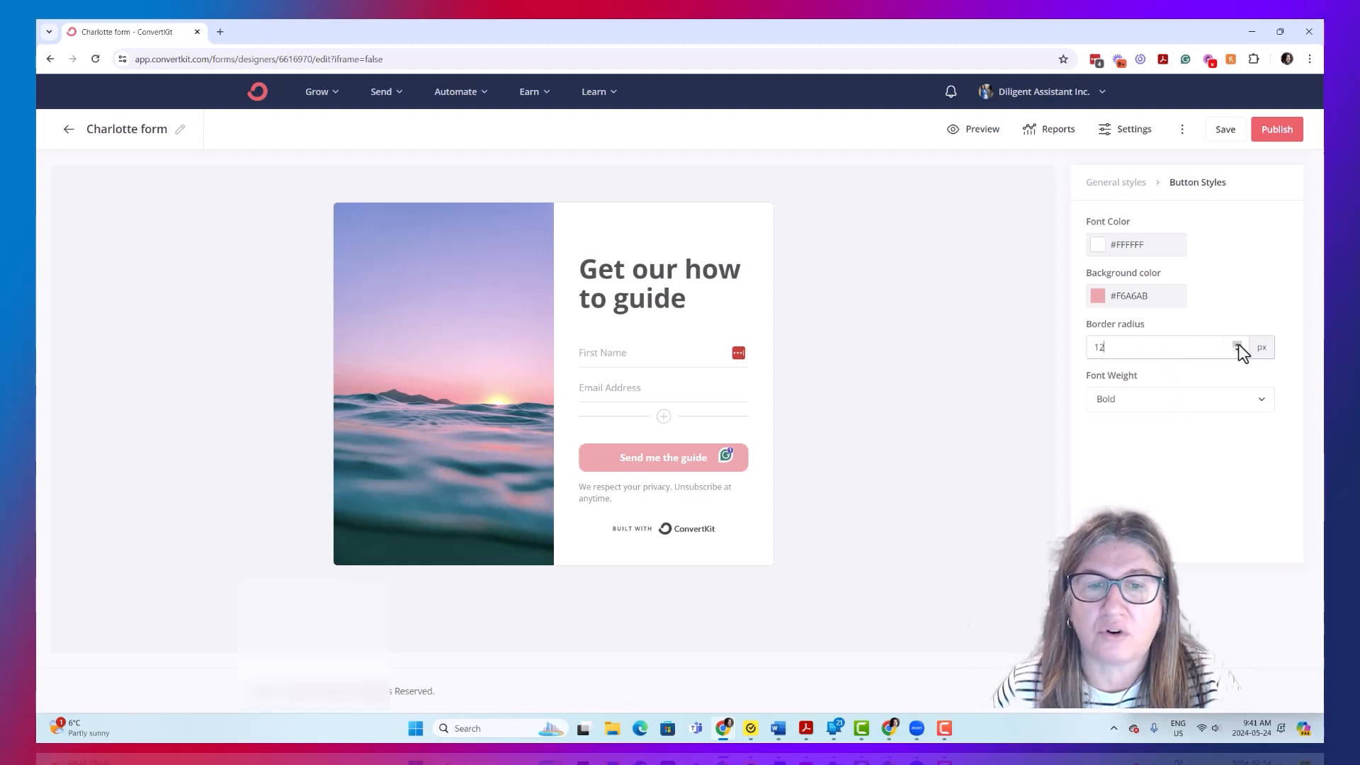
{"action": "left_click", "coordinate": [1237, 344]}
{"action": "left_click", "coordinate": [1237, 344]}
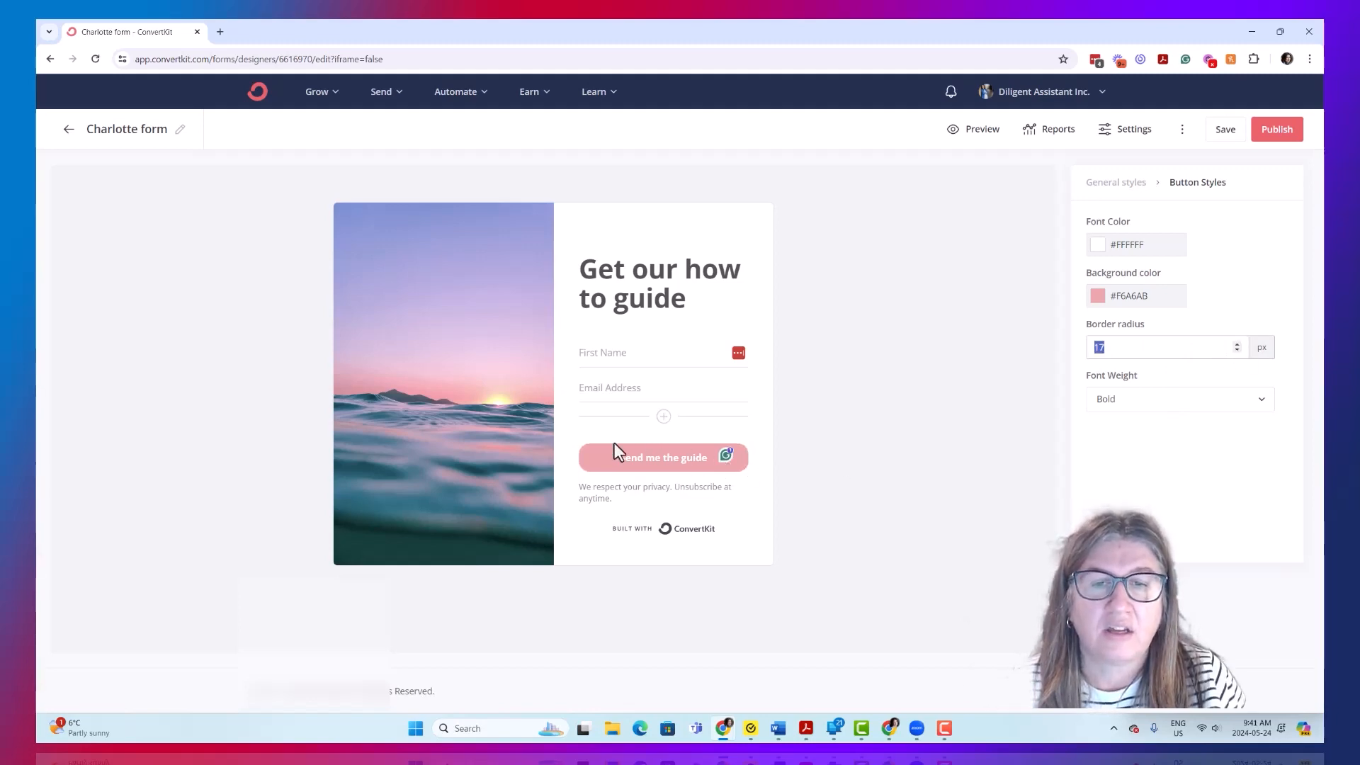
{"action": "left_click", "coordinate": [1237, 344]}
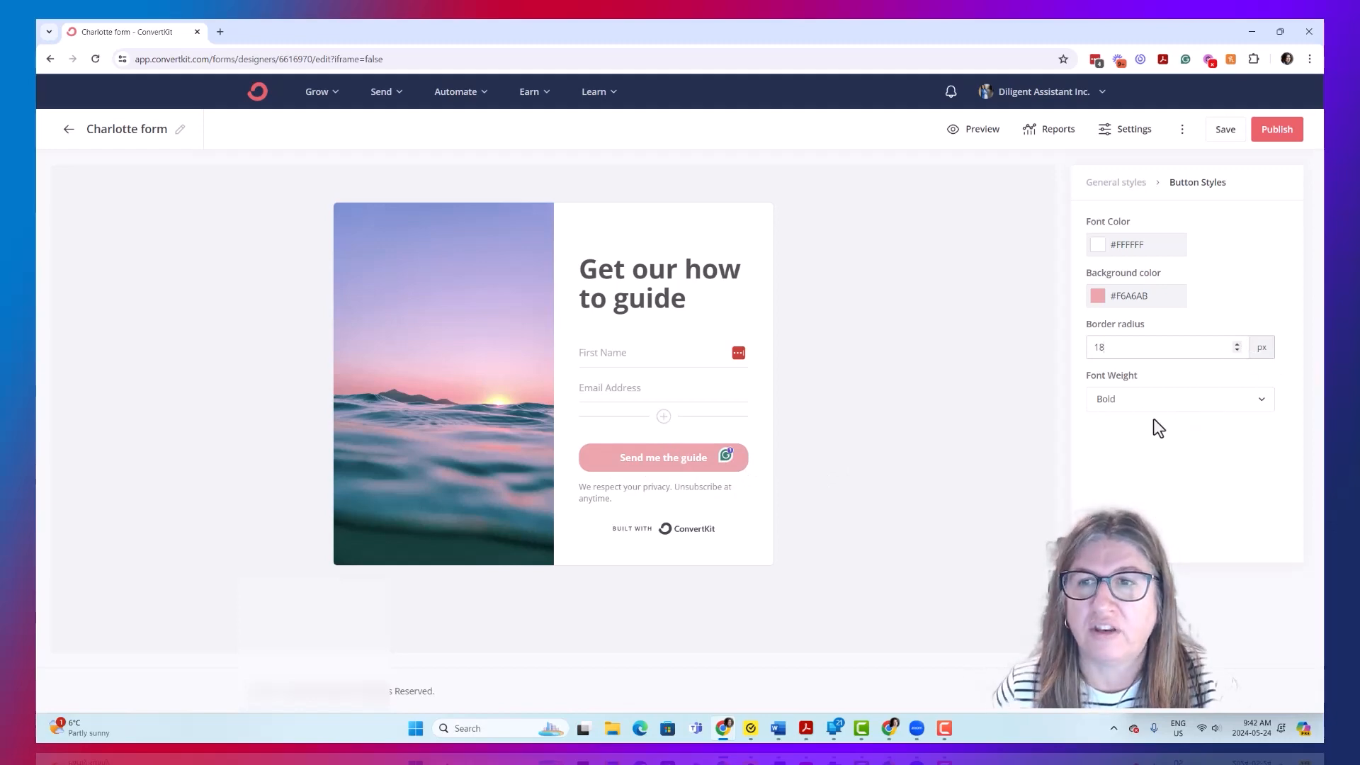
{"action": "left_click", "coordinate": [686, 532]}
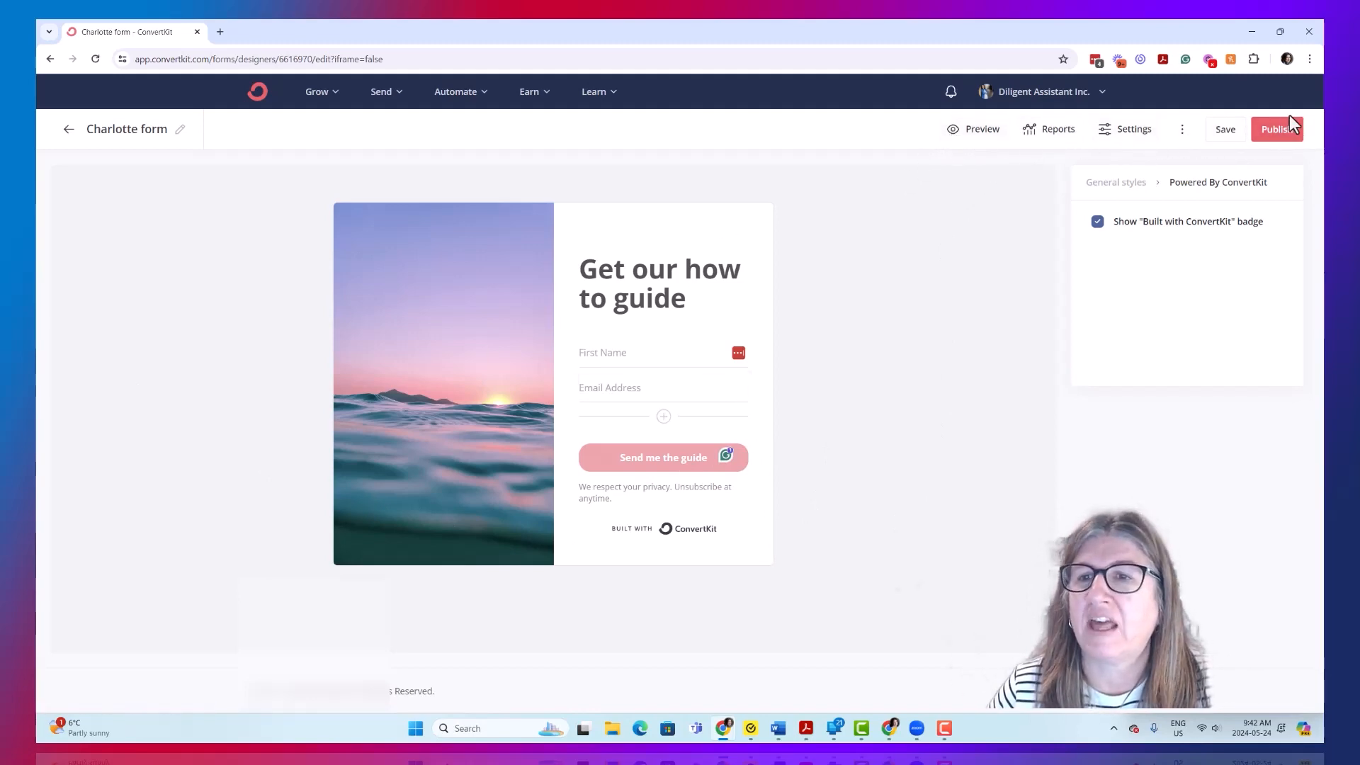
{"action": "left_click", "coordinate": [1225, 131]}
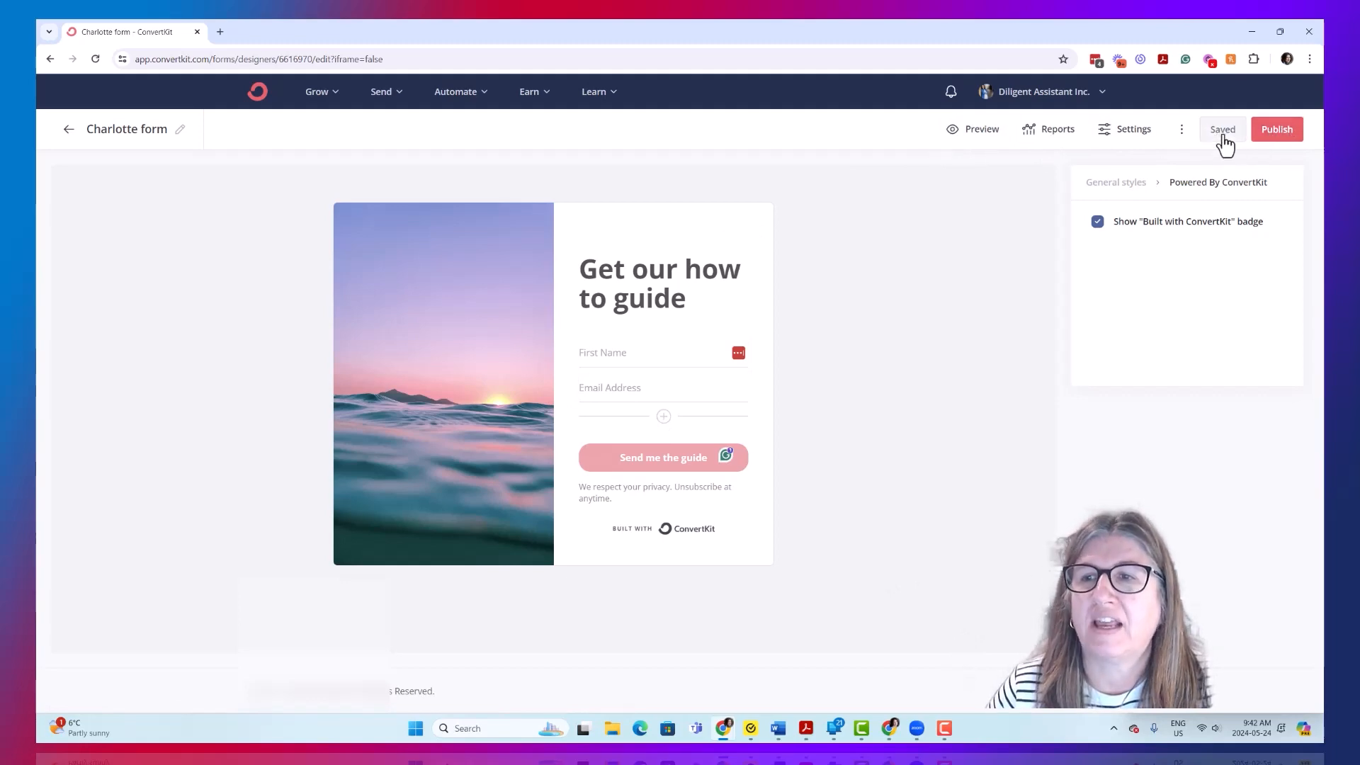
- Open the form's publishing options and review the Share, WordPress, Unbounce and HTML embed variants
{"action": "left_click", "coordinate": [1278, 132]}
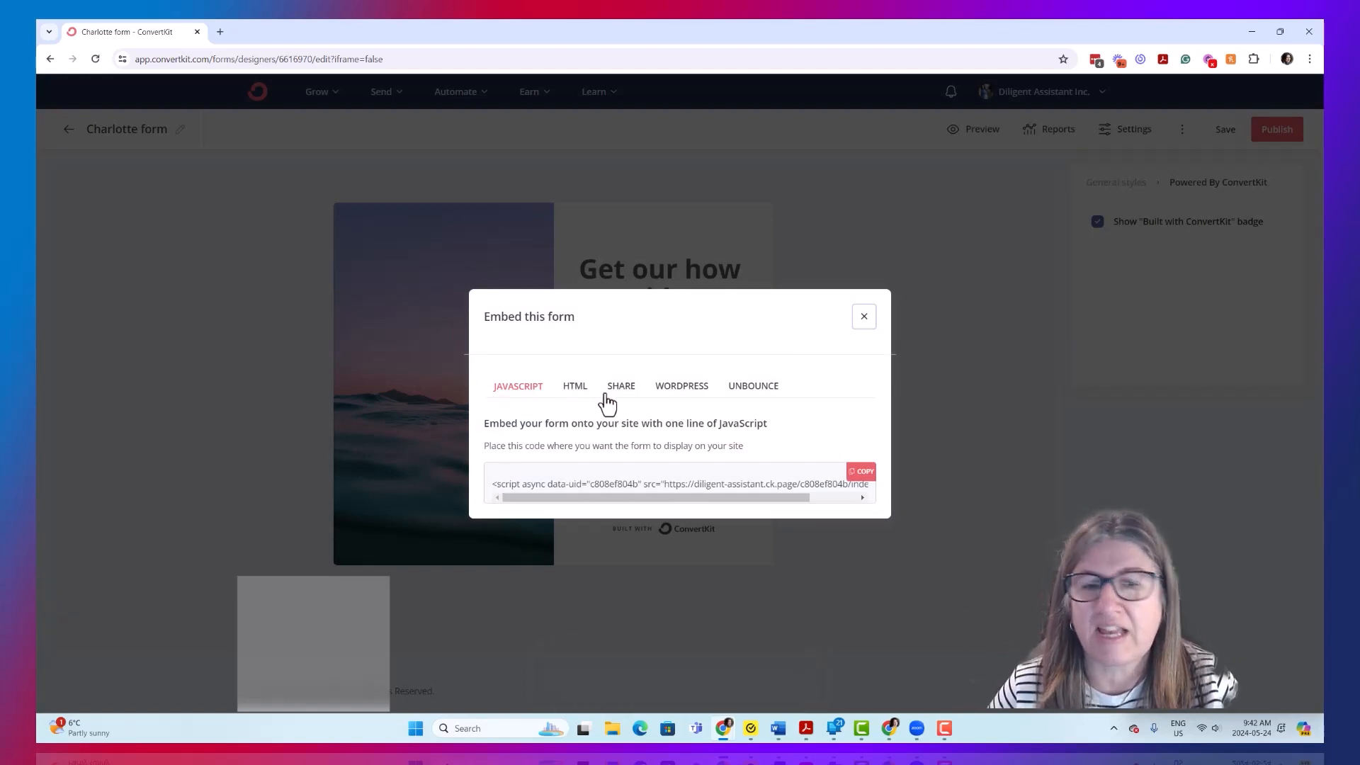
{"action": "left_click", "coordinate": [622, 394]}
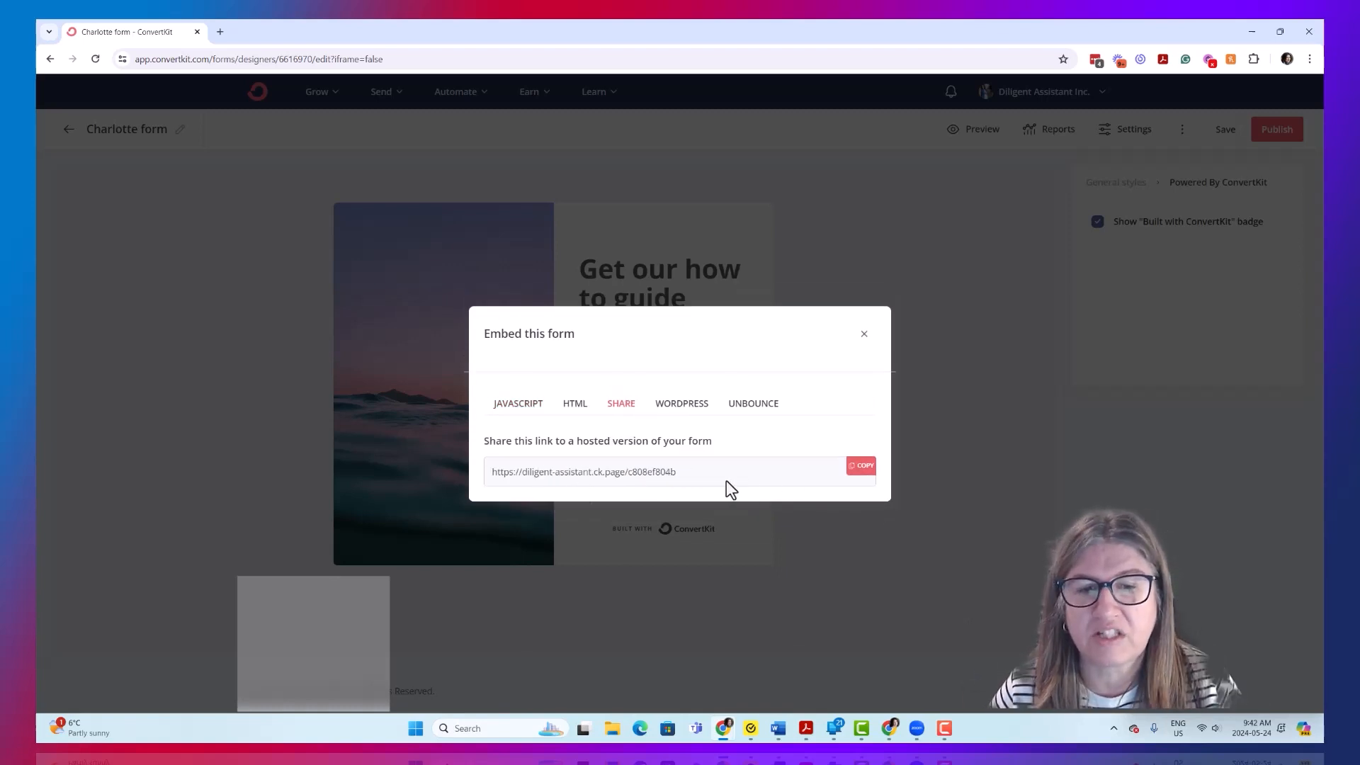
{"action": "left_click", "coordinate": [677, 404]}
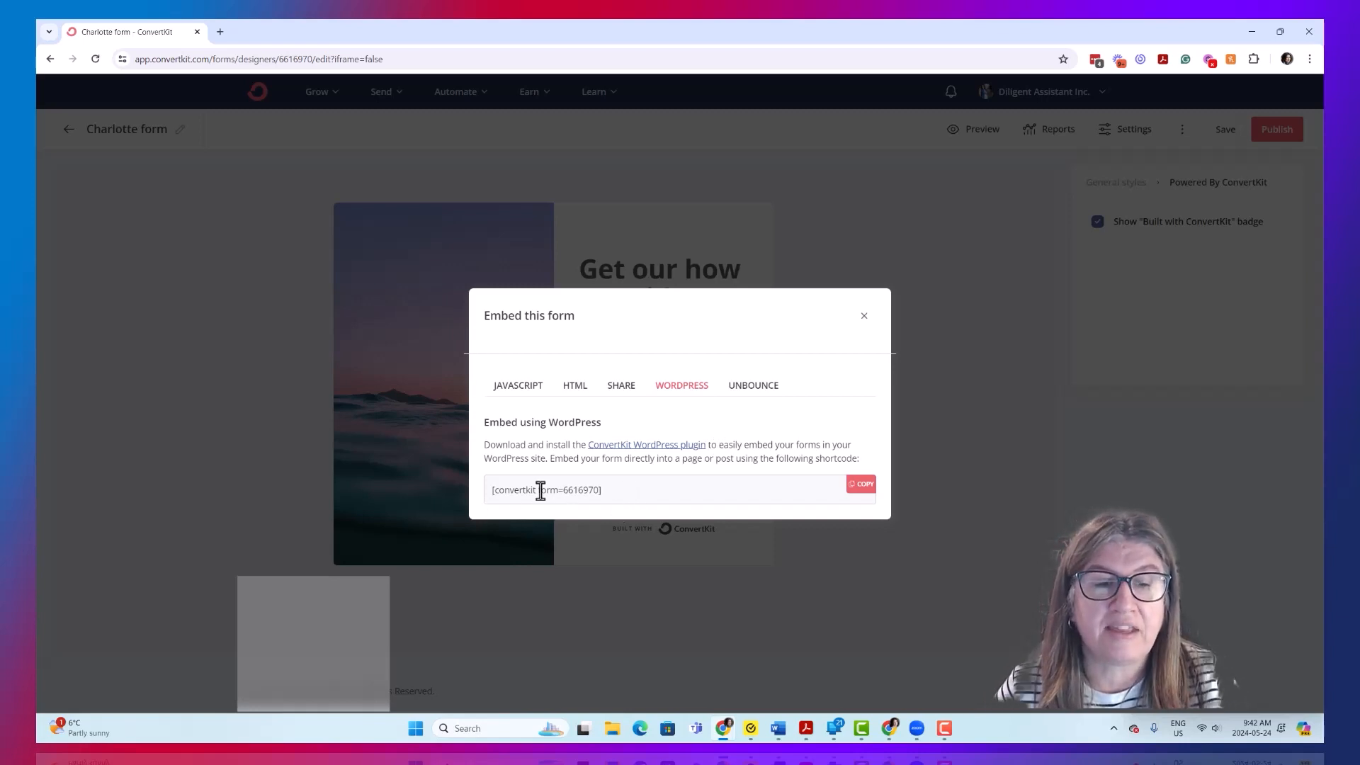
{"action": "left_click", "coordinate": [747, 389]}
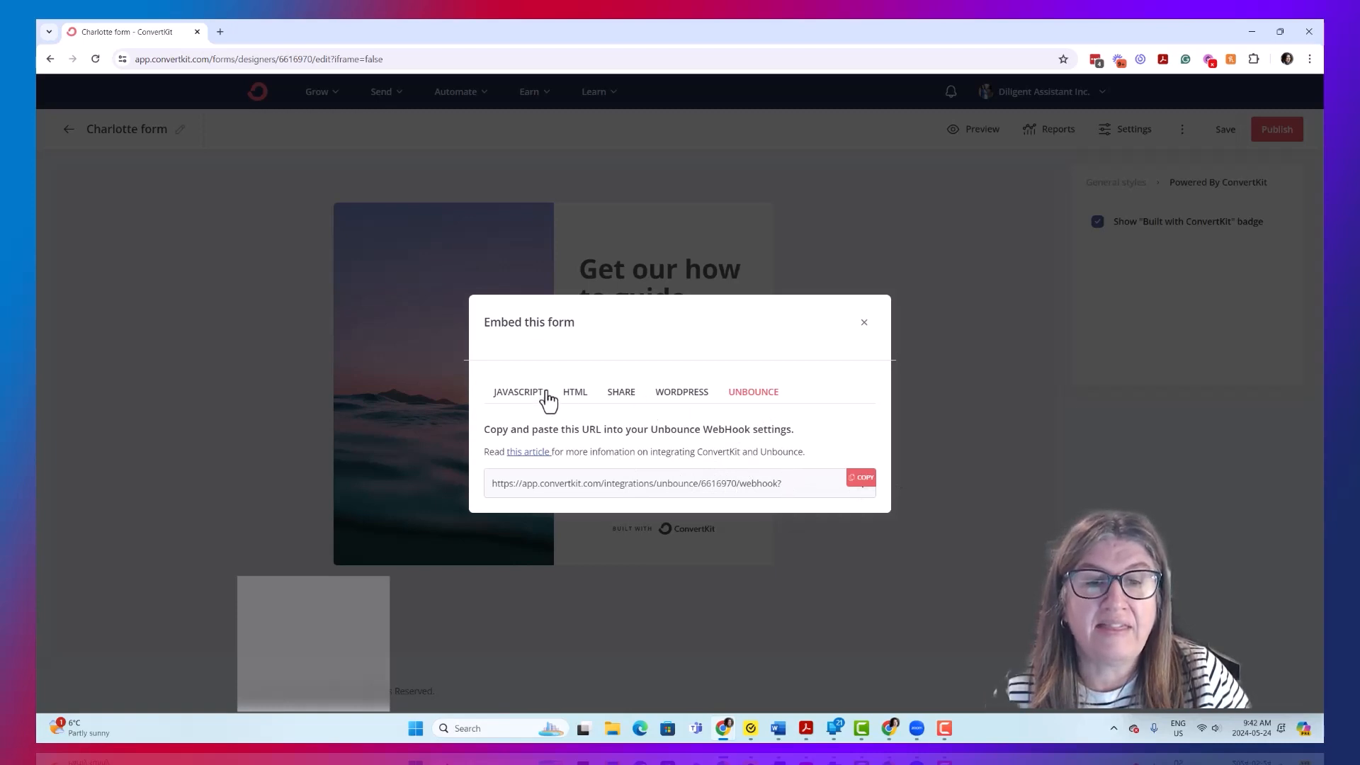
{"action": "left_click", "coordinate": [575, 394]}
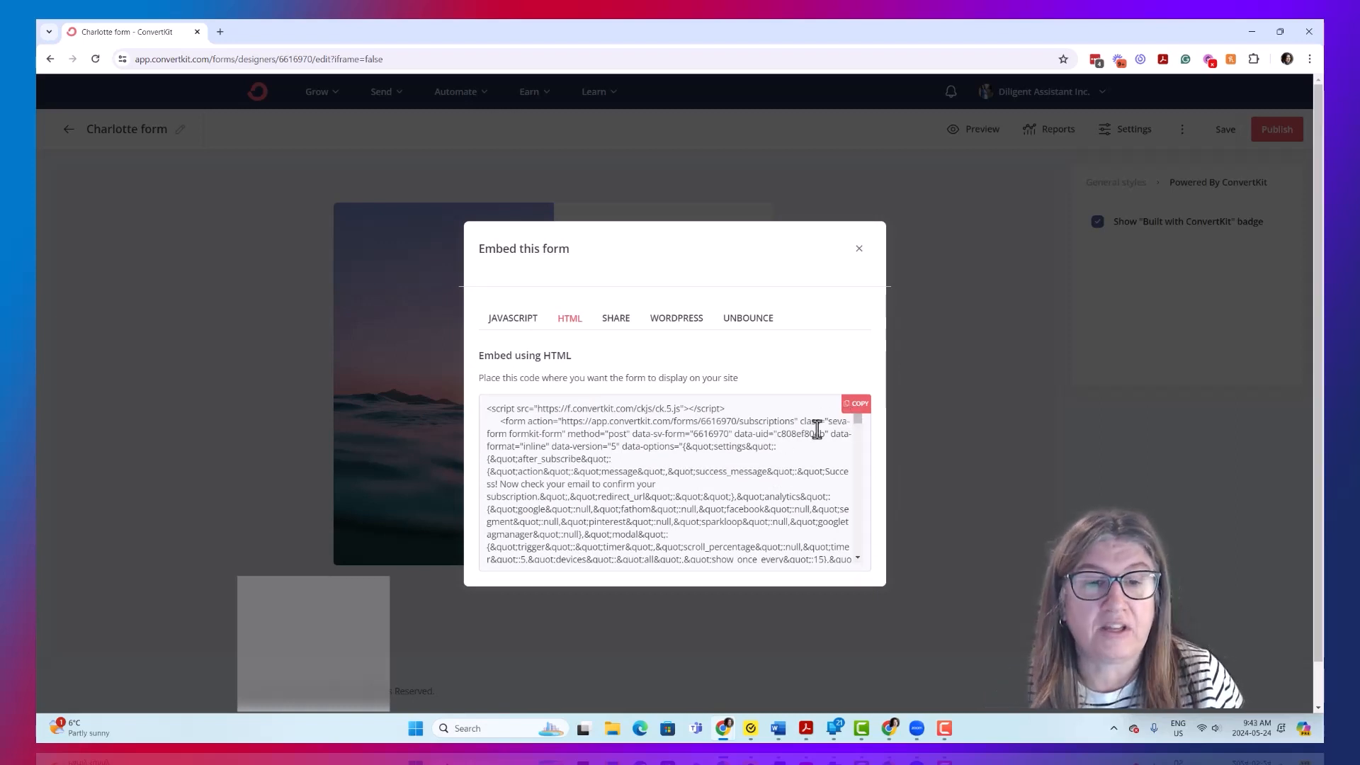
{"action": "left_click", "coordinate": [942, 287]}
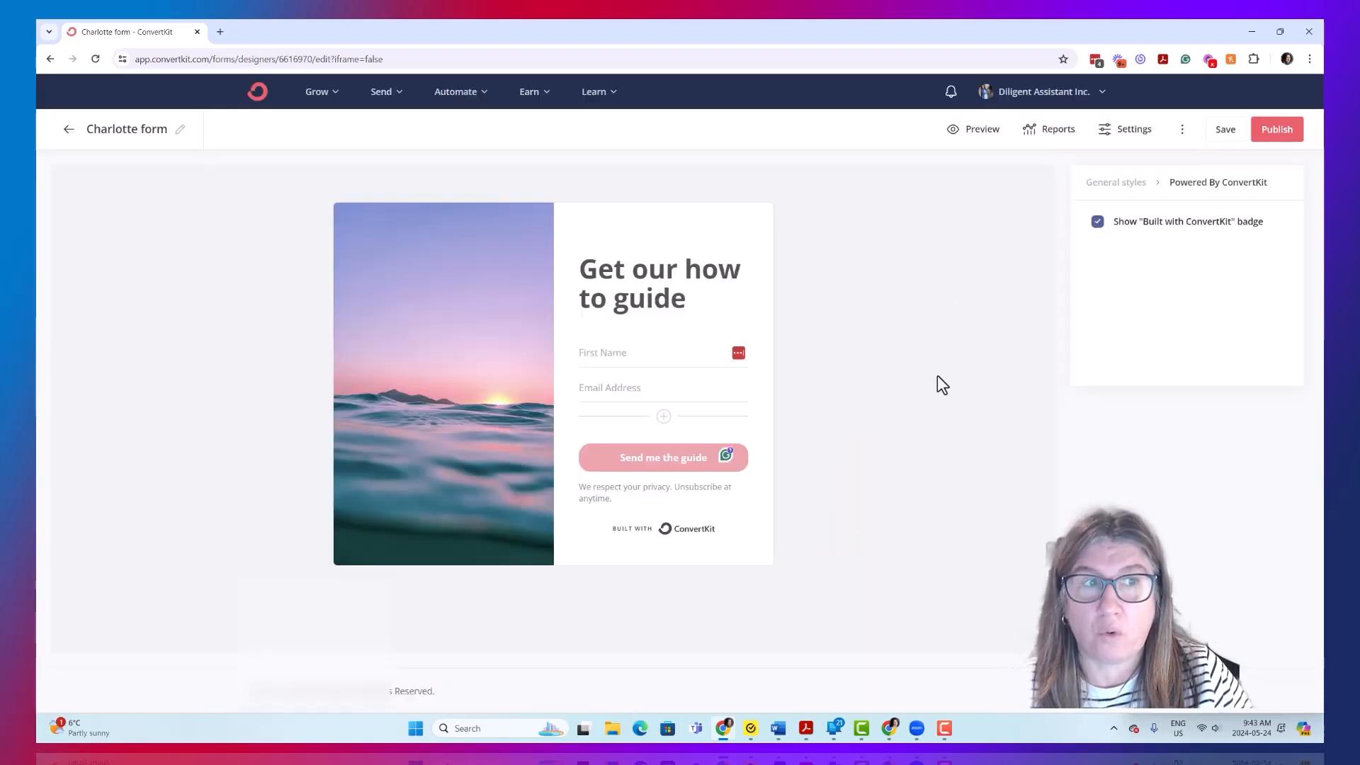
- Return to the forms overview and start creating a new landing page
{"action": "left_click", "coordinate": [71, 131]}
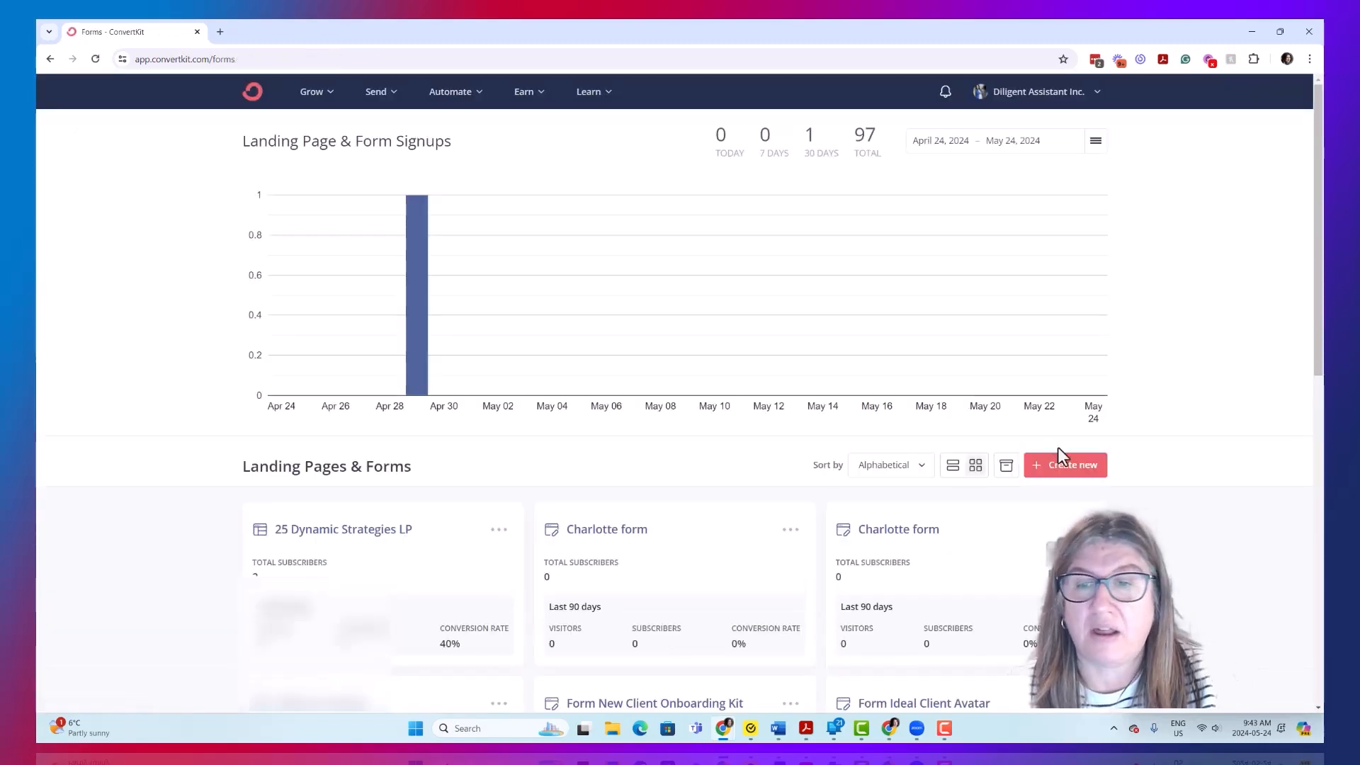
{"action": "left_click", "coordinate": [1070, 473]}
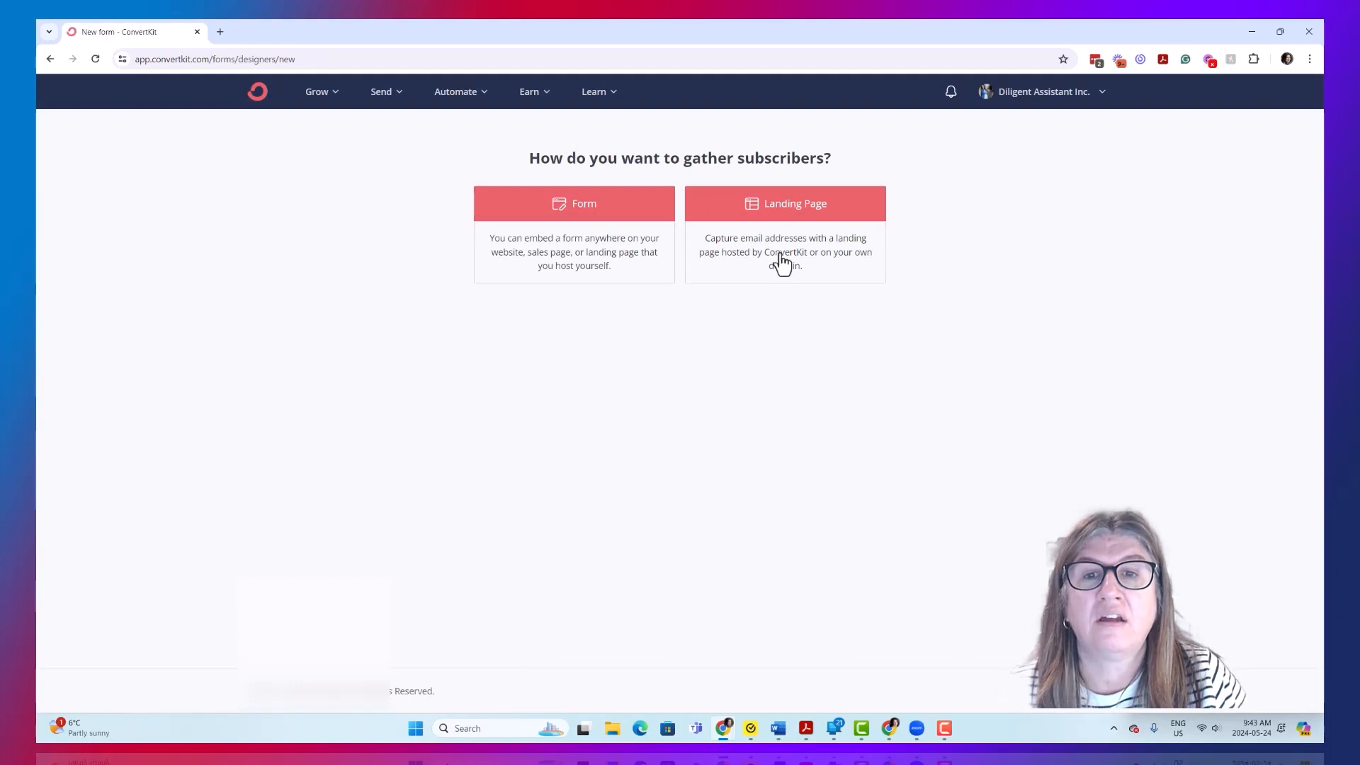
{"action": "left_click", "coordinate": [792, 213]}
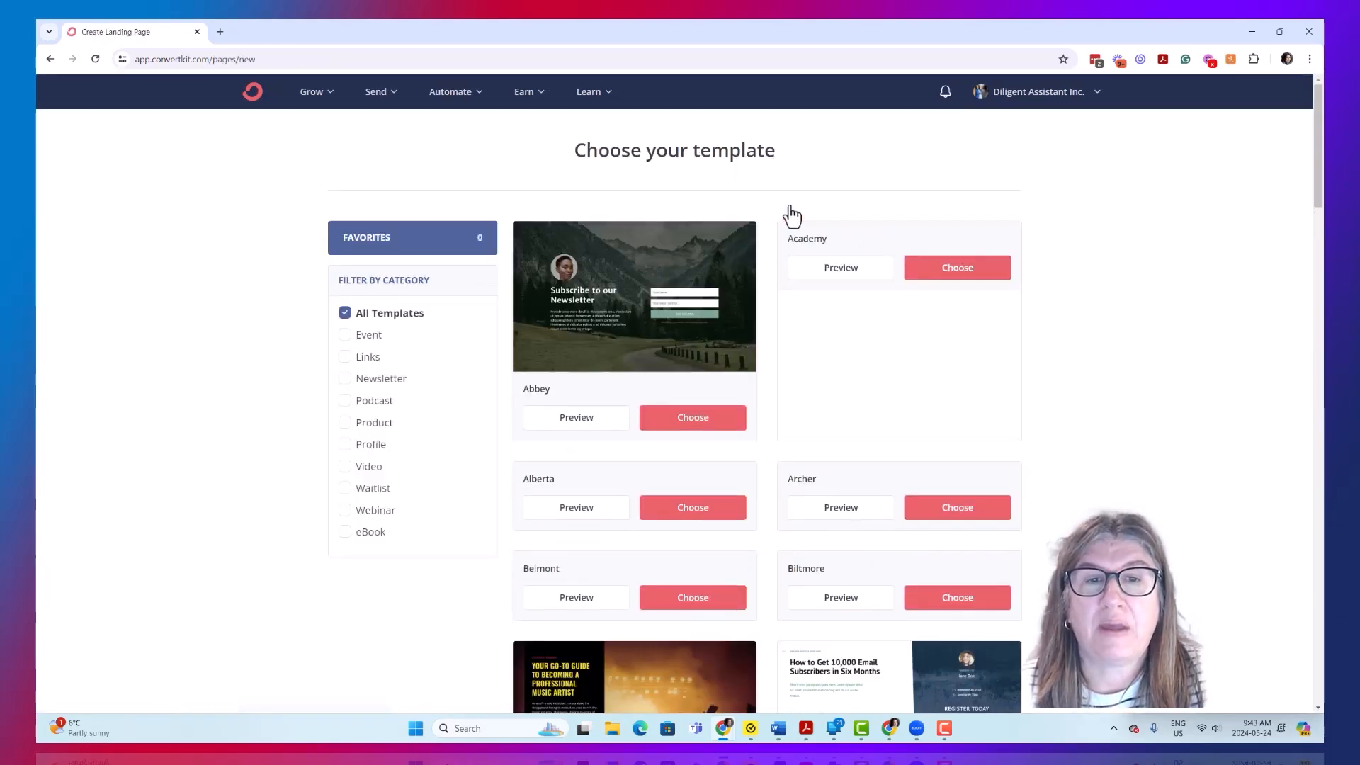
- Browse the landing page templates and filter them by the Webinar category
{"action": "scroll", "coordinate": [1204, 310], "scroll_direction": "down", "scroll_amount": 2}
{"action": "scroll", "coordinate": [1208, 311], "scroll_direction": "down", "scroll_amount": 1}
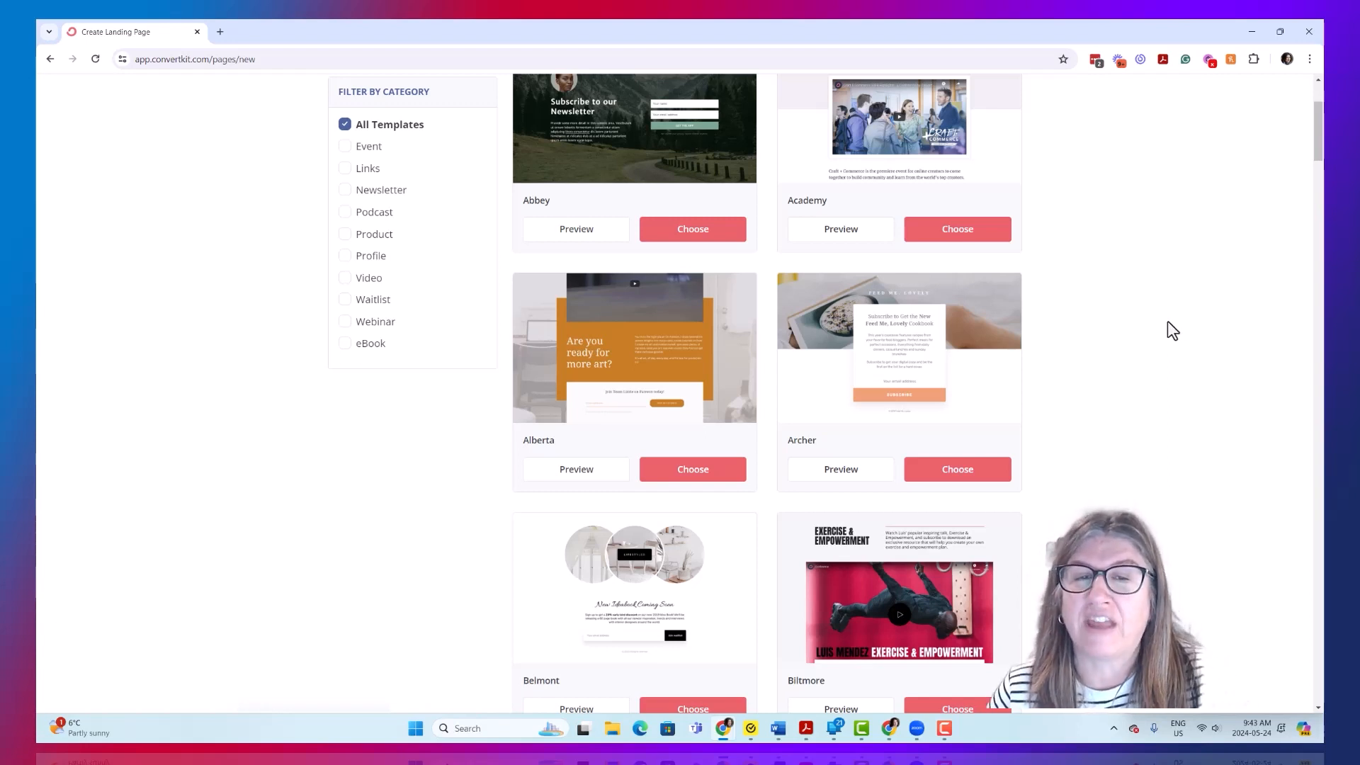
{"action": "scroll", "coordinate": [1156, 402], "scroll_direction": "up", "scroll_amount": 1}
{"action": "scroll", "coordinate": [1156, 402], "scroll_direction": "up", "scroll_amount": 3}
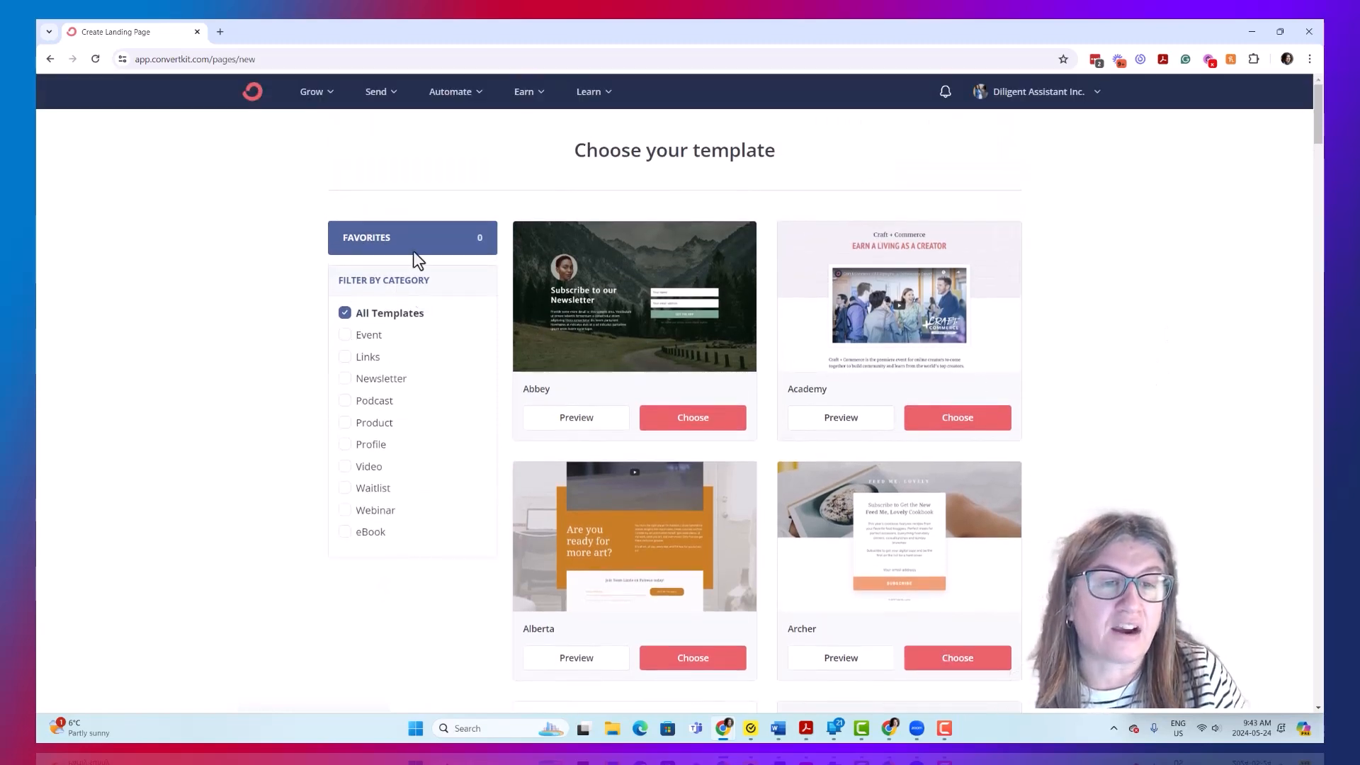
{"action": "scroll", "coordinate": [407, 453], "scroll_direction": "down", "scroll_amount": 2}
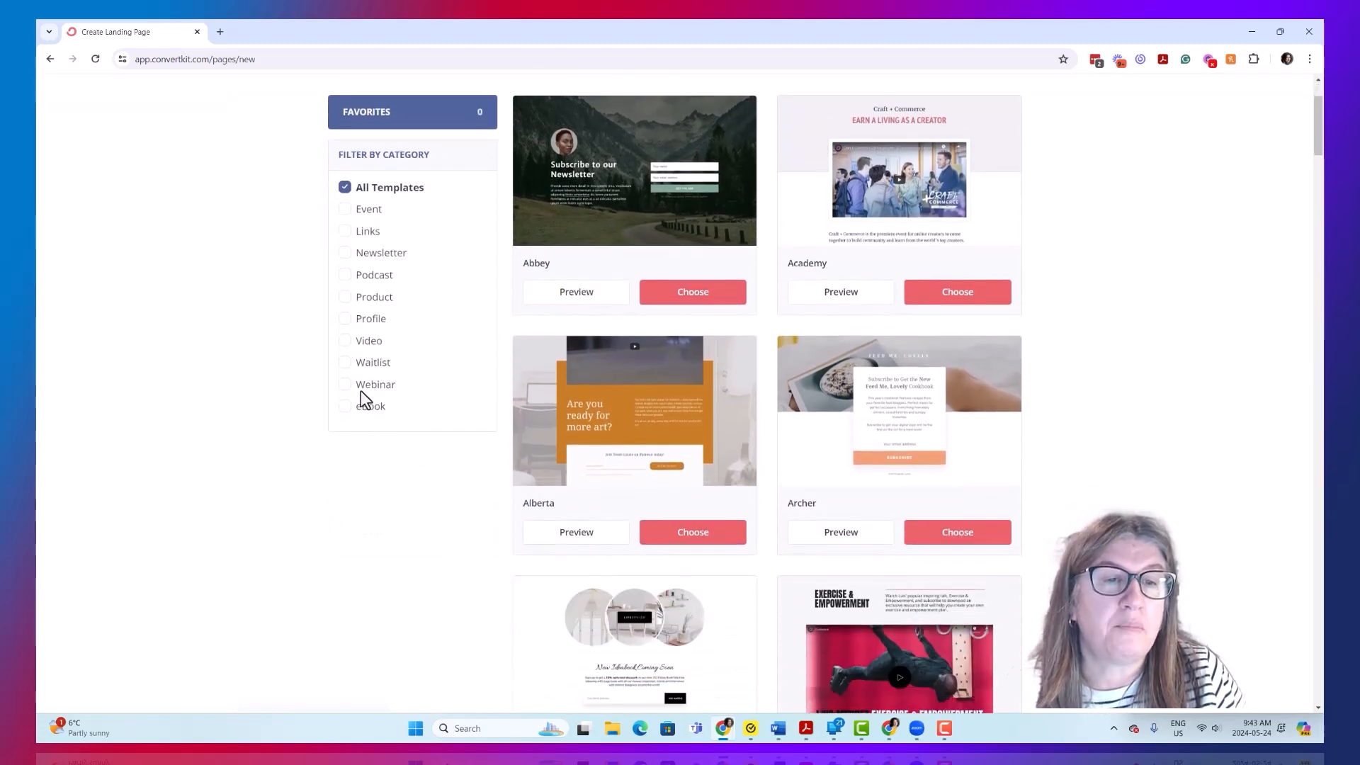
{"action": "left_click", "coordinate": [345, 385]}
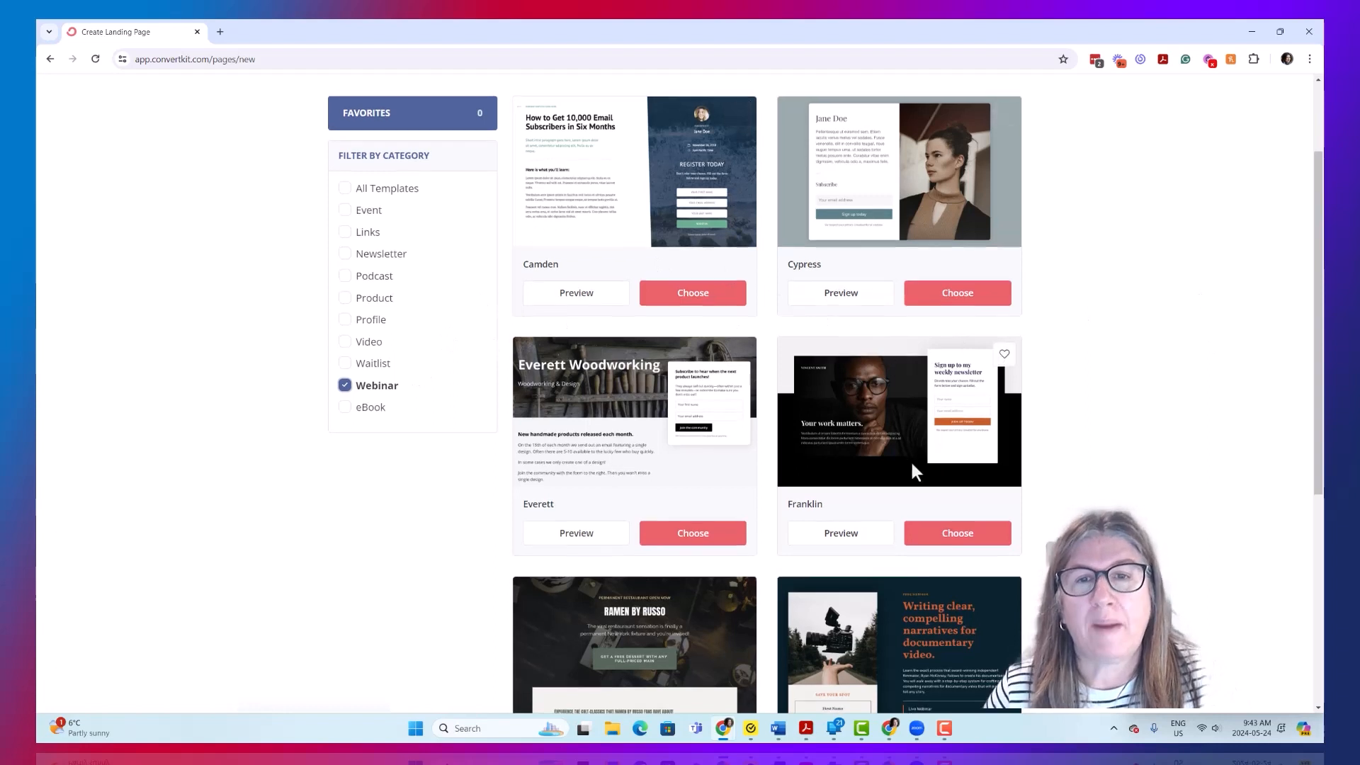
{"action": "scroll", "coordinate": [911, 459], "scroll_direction": "up", "scroll_amount": 1}
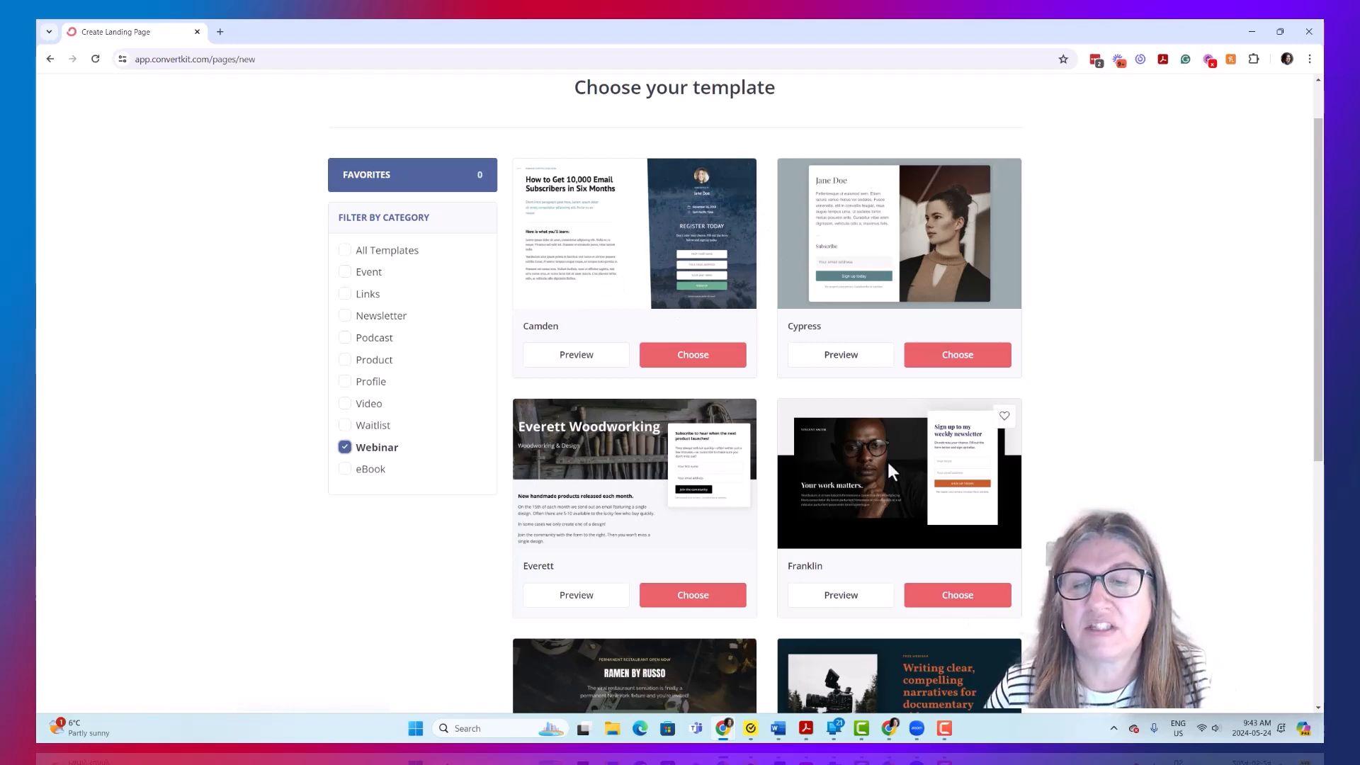
- Look through the Webinar templates and create a landing page from the Camden template
{"action": "scroll", "coordinate": [877, 508], "scroll_direction": "down", "scroll_amount": 5}
{"action": "scroll", "coordinate": [877, 528], "scroll_direction": "down", "scroll_amount": 2}
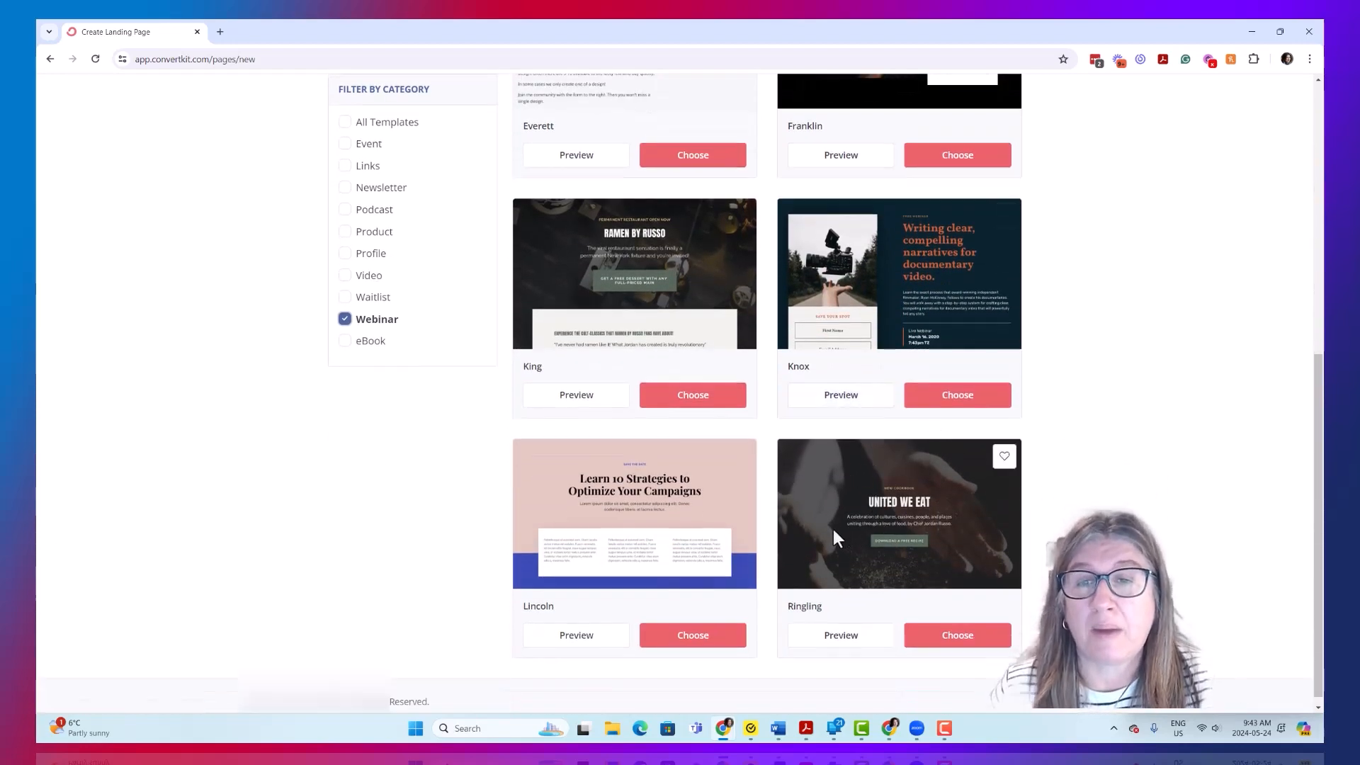
{"action": "scroll", "coordinate": [826, 524], "scroll_direction": "up", "scroll_amount": 7}
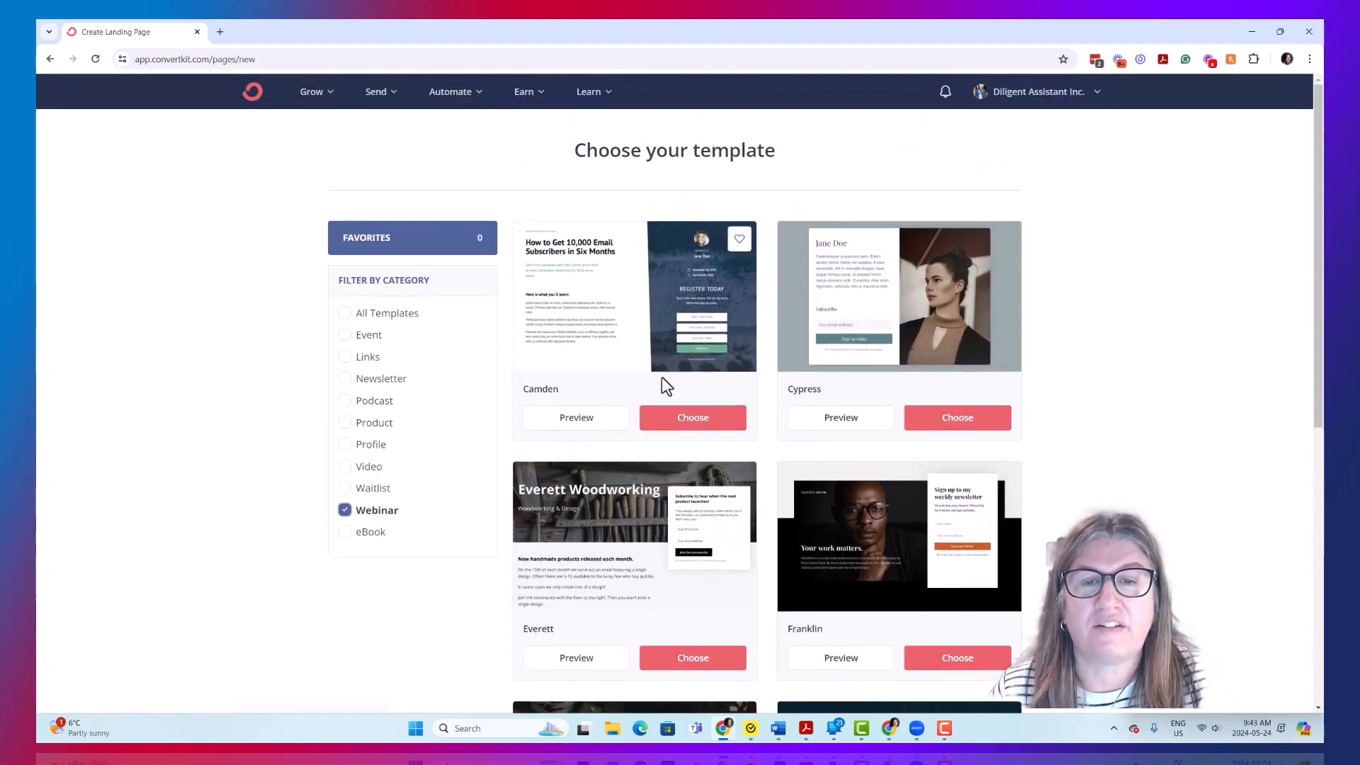
{"action": "left_click", "coordinate": [693, 418]}
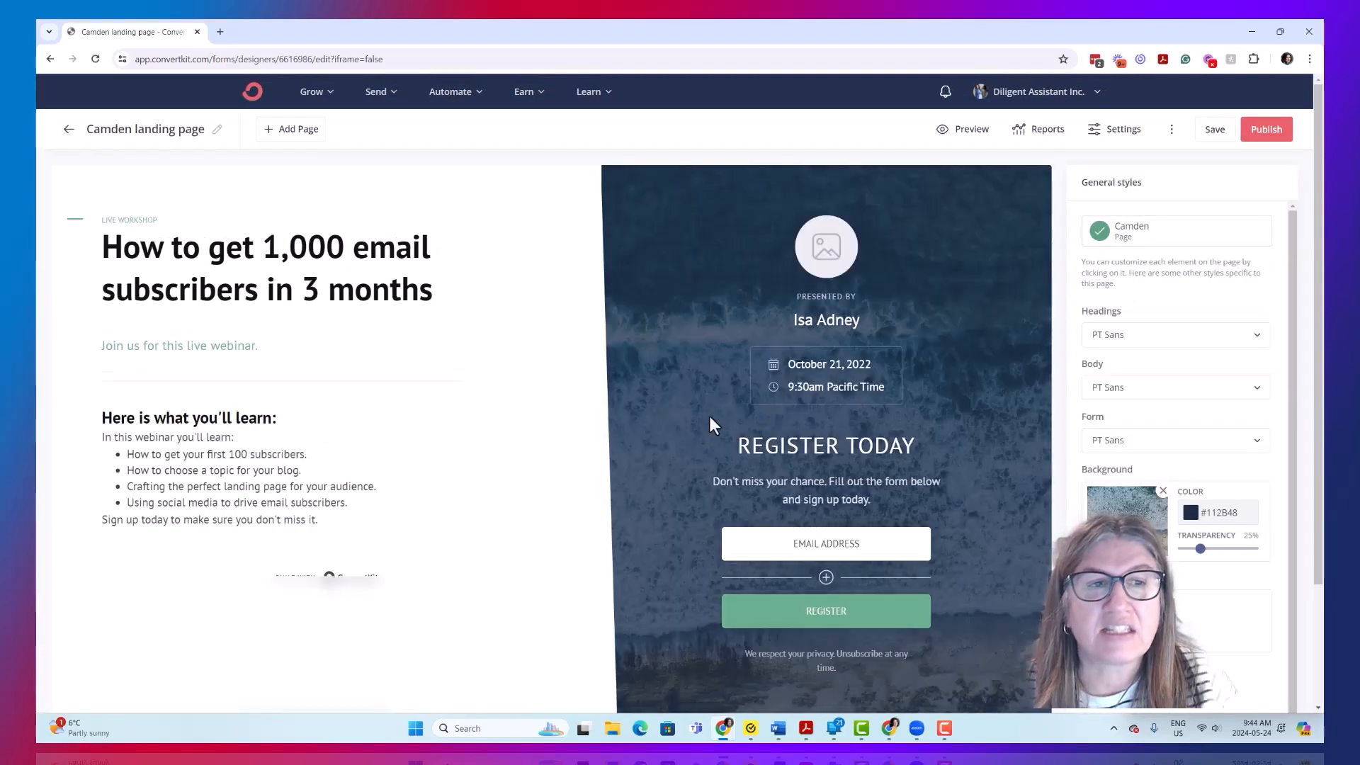
- Examine the Camden landing page's layout, including the workshop description, the registration form and the sign-up paragraph's text styles
{"action": "scroll", "coordinate": [288, 334], "scroll_direction": "down", "scroll_amount": 1}
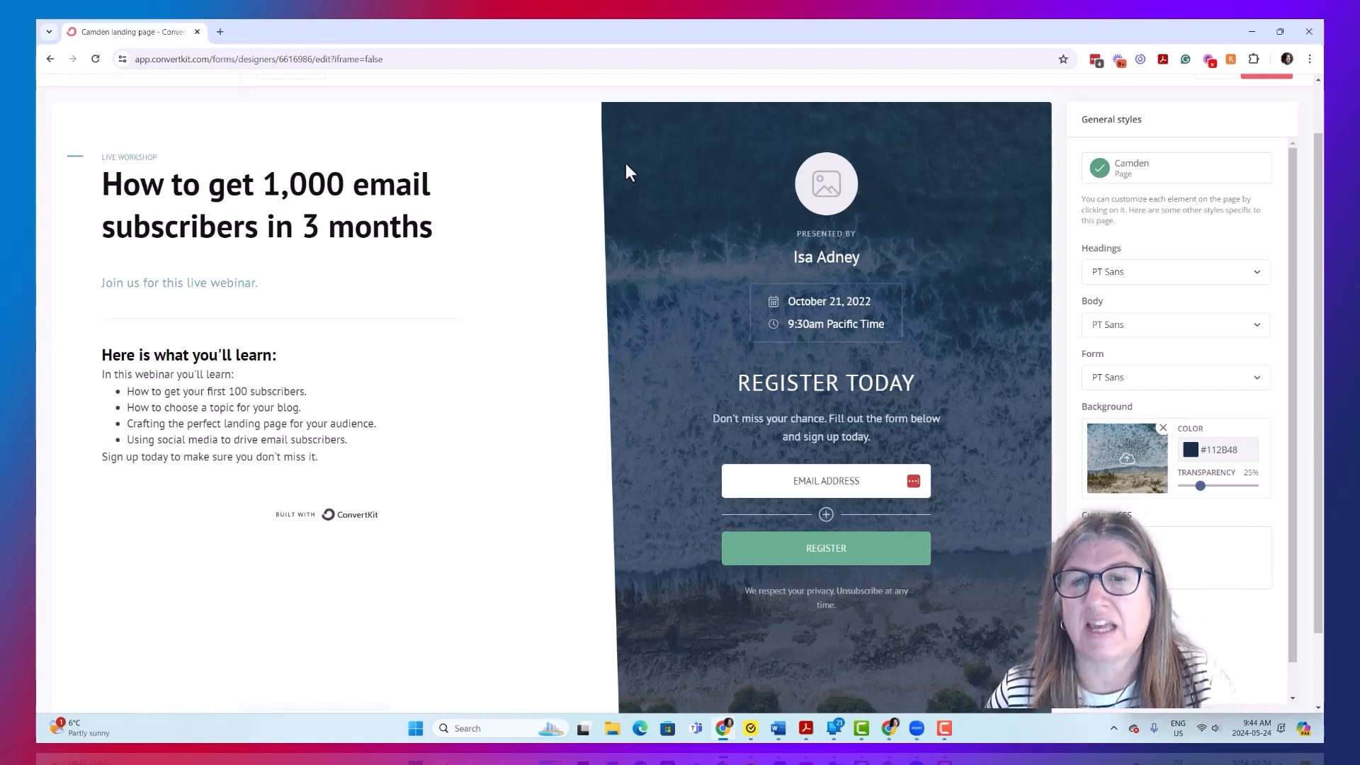
{"action": "scroll", "coordinate": [1013, 504], "scroll_direction": "up", "scroll_amount": 2}
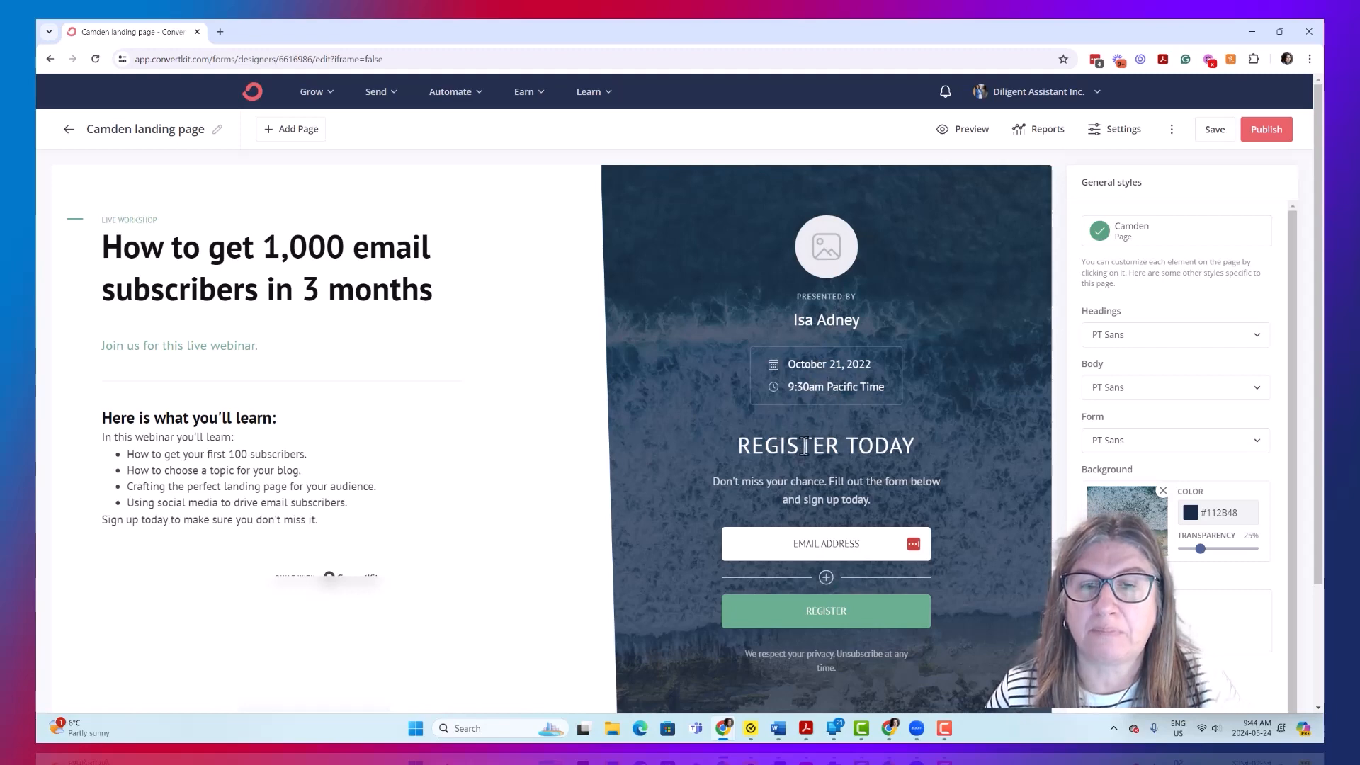
{"action": "left_click", "coordinate": [873, 481]}
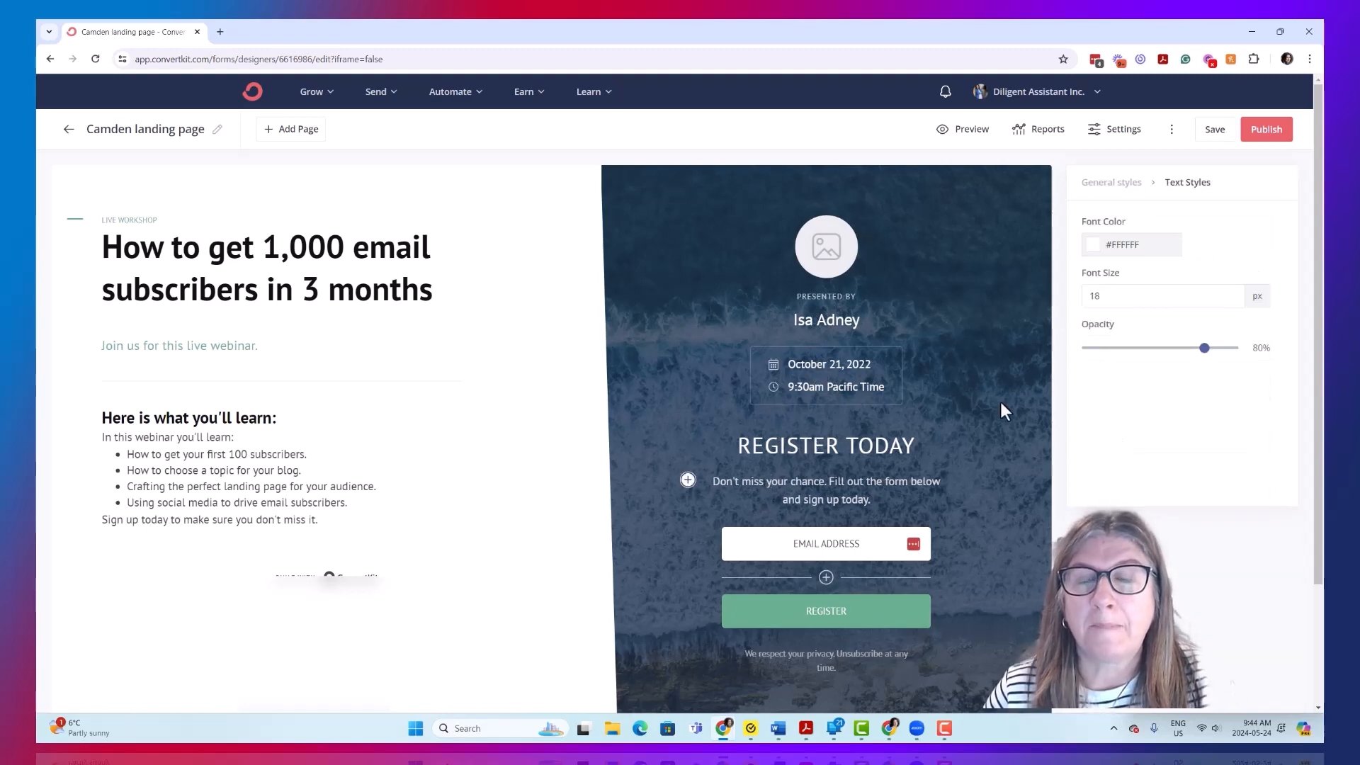
{"action": "scroll", "coordinate": [999, 401], "scroll_direction": "down", "scroll_amount": 2}
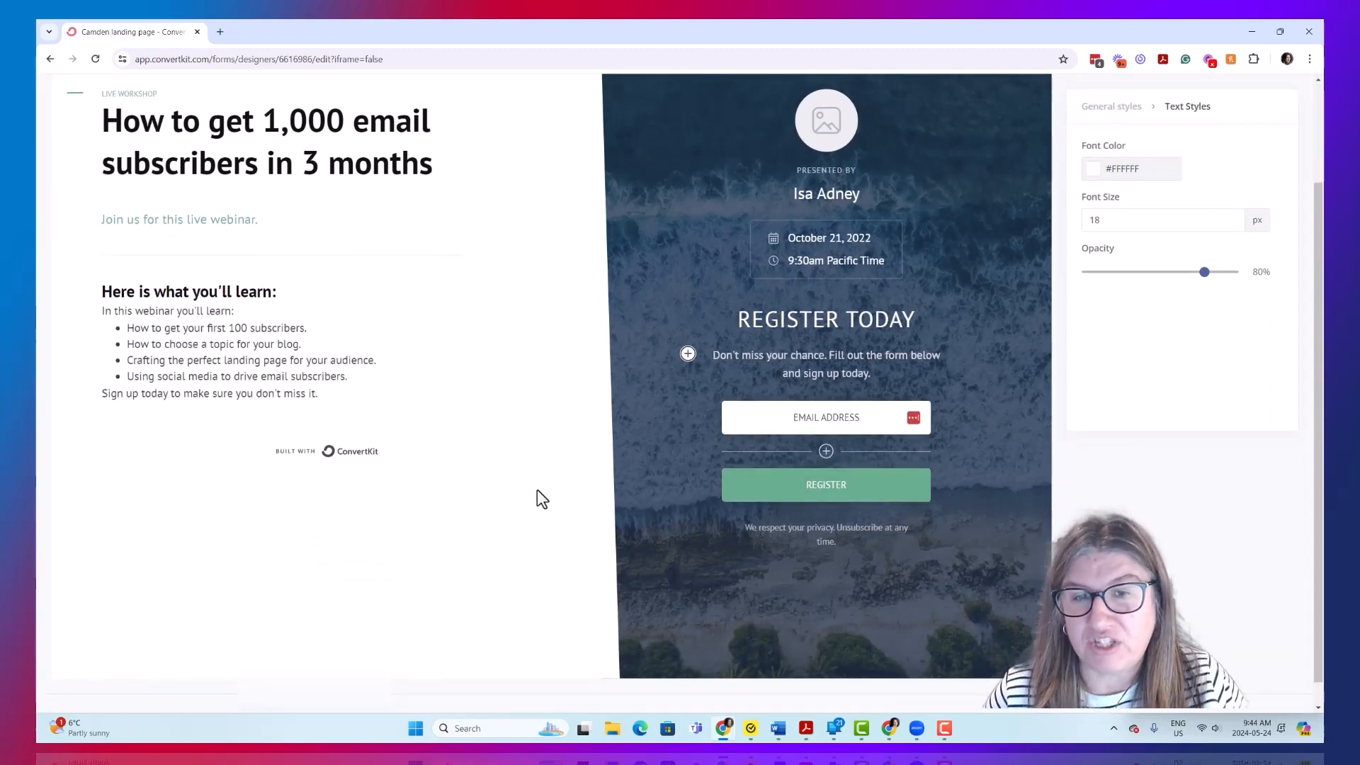
{"action": "scroll", "coordinate": [550, 489], "scroll_direction": "down", "scroll_amount": 1}
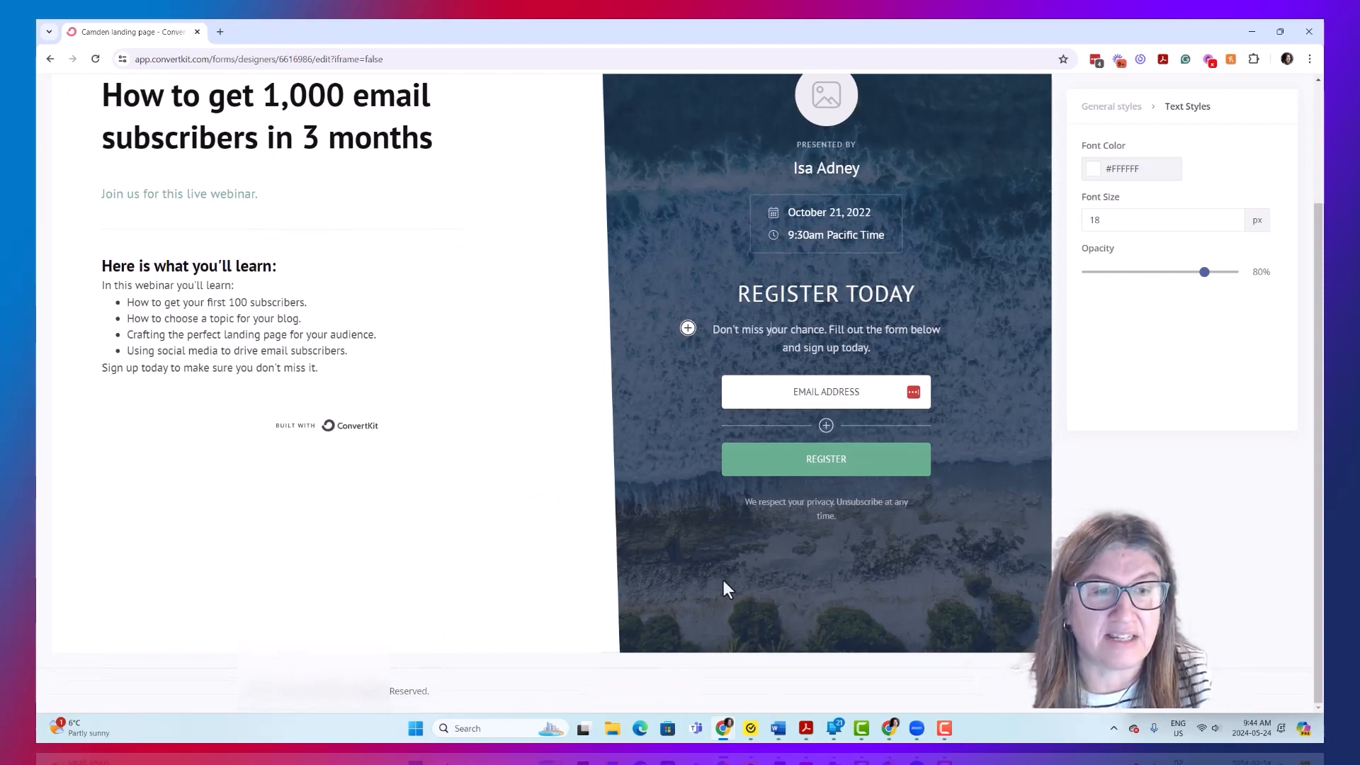
{"action": "scroll", "coordinate": [333, 359], "scroll_direction": "up", "scroll_amount": 2}
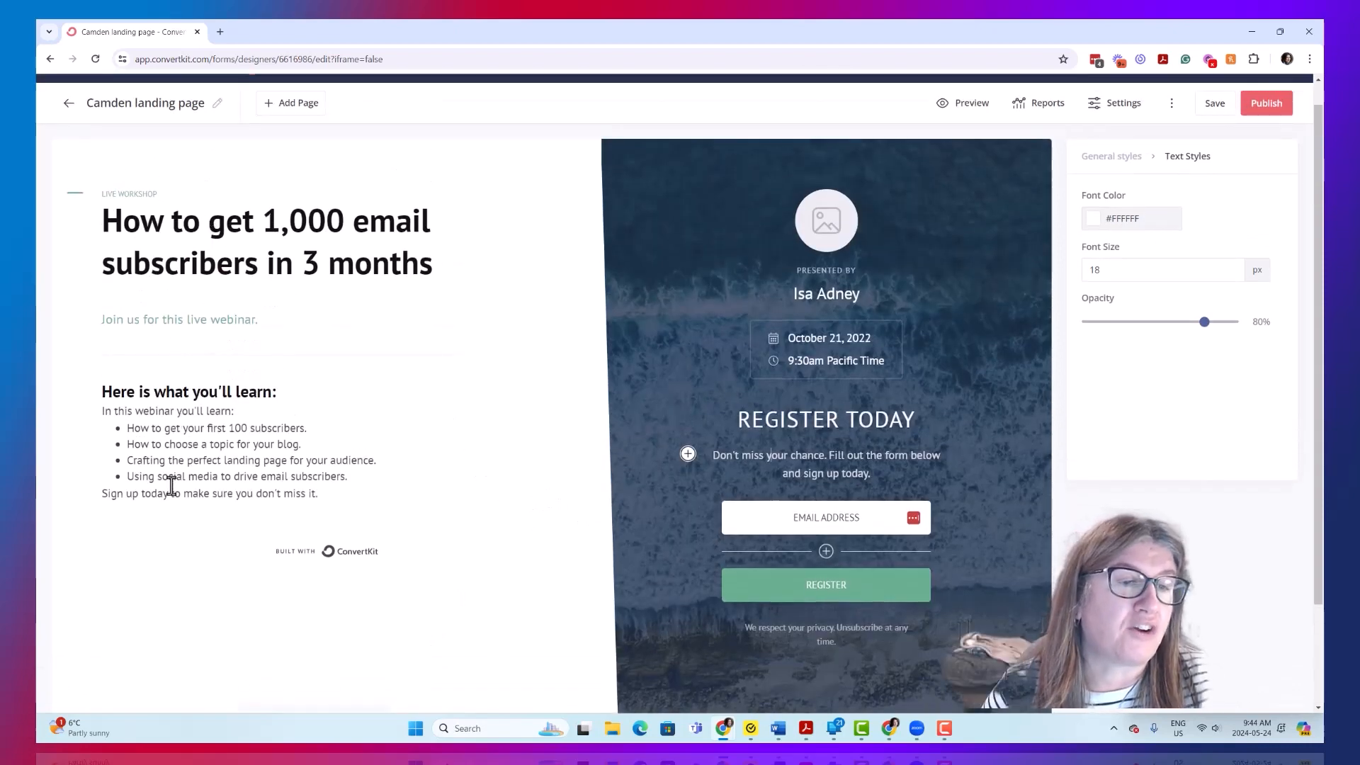
{"action": "scroll", "coordinate": [176, 553], "scroll_direction": "down", "scroll_amount": 2}
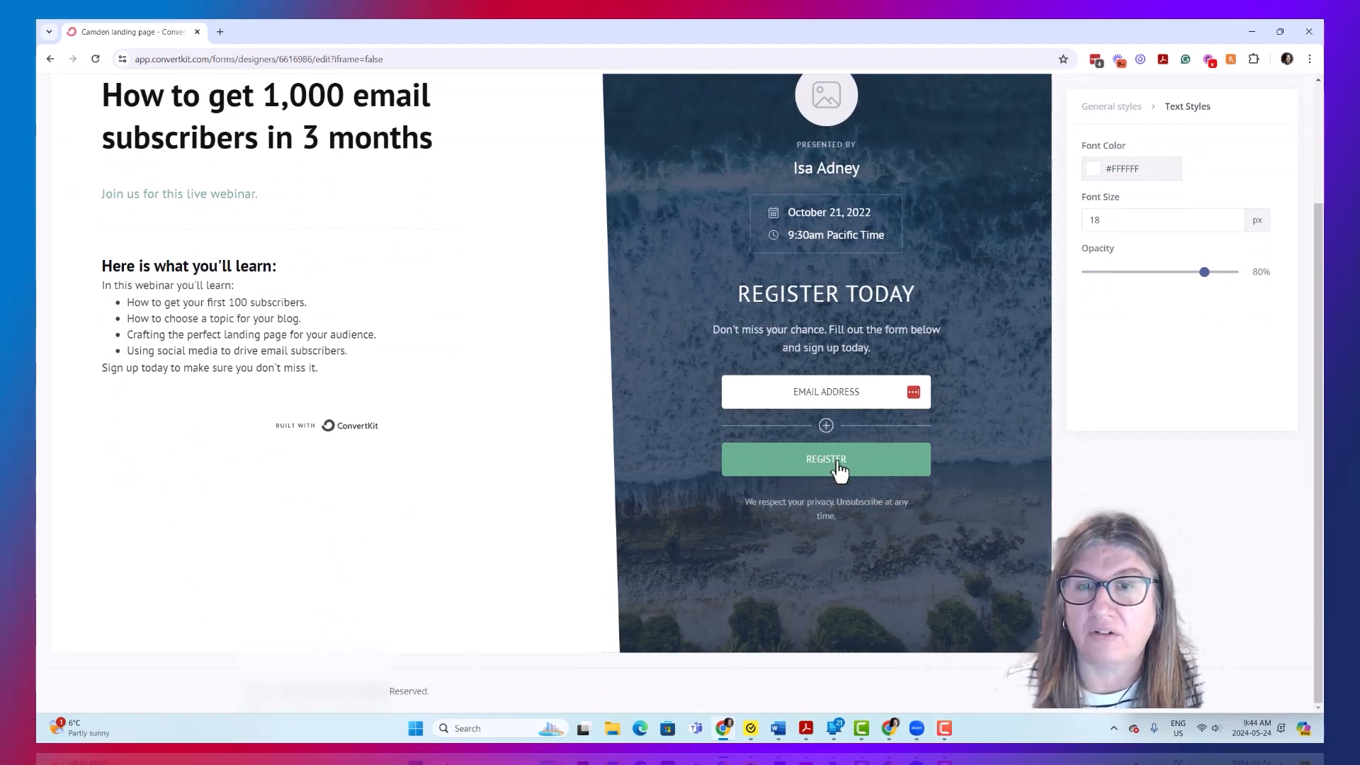
{"action": "scroll", "coordinate": [837, 470], "scroll_direction": "up", "scroll_amount": 2}
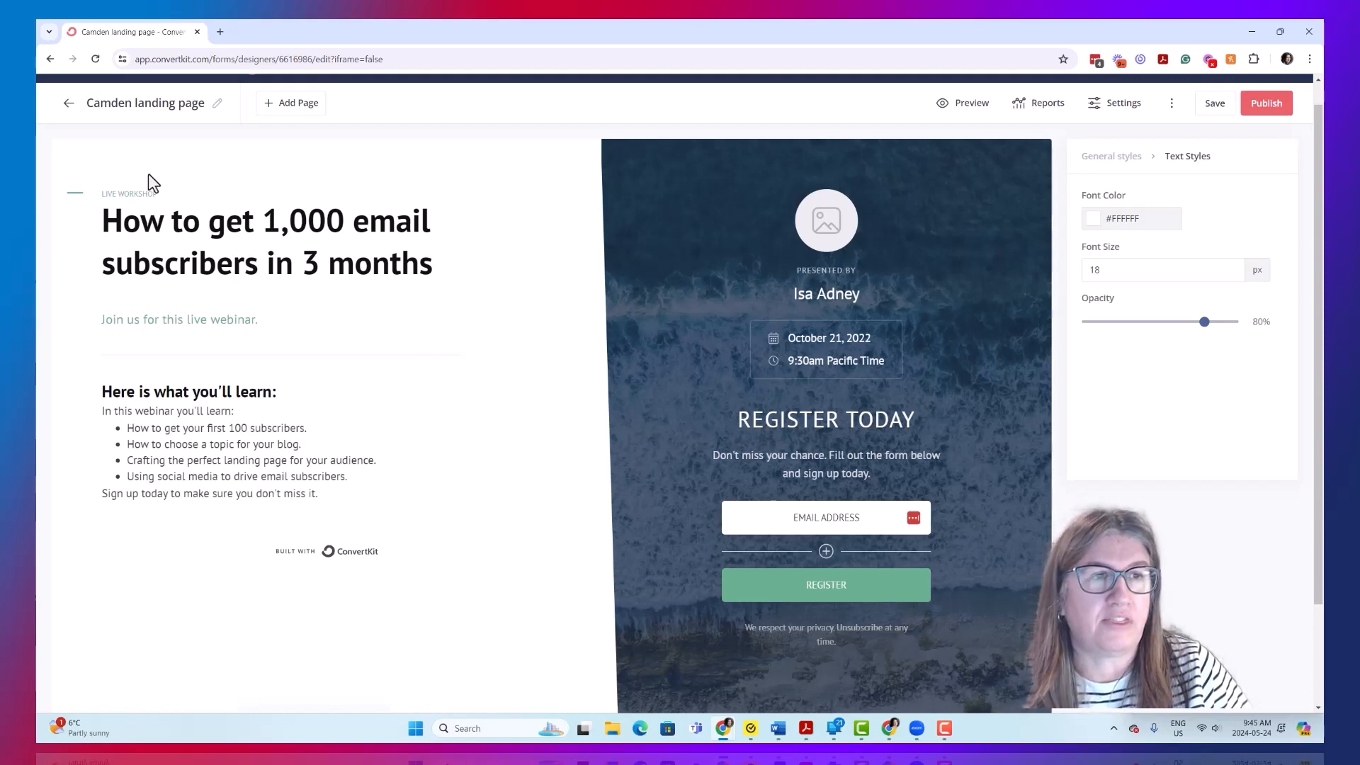
- Leave the Camden landing page editor without saving and return to the landing pages and forms overview
{"action": "left_click", "coordinate": [71, 103]}
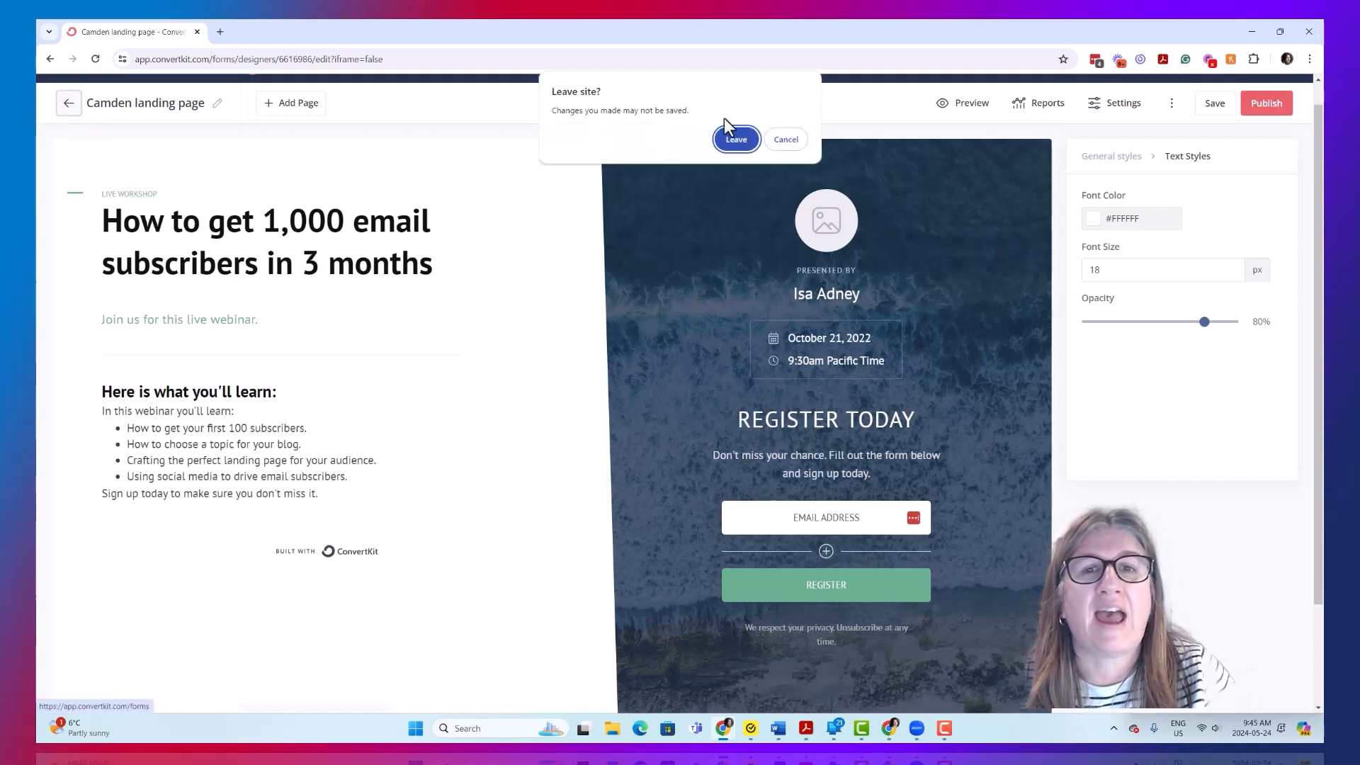
{"action": "left_click", "coordinate": [784, 140]}
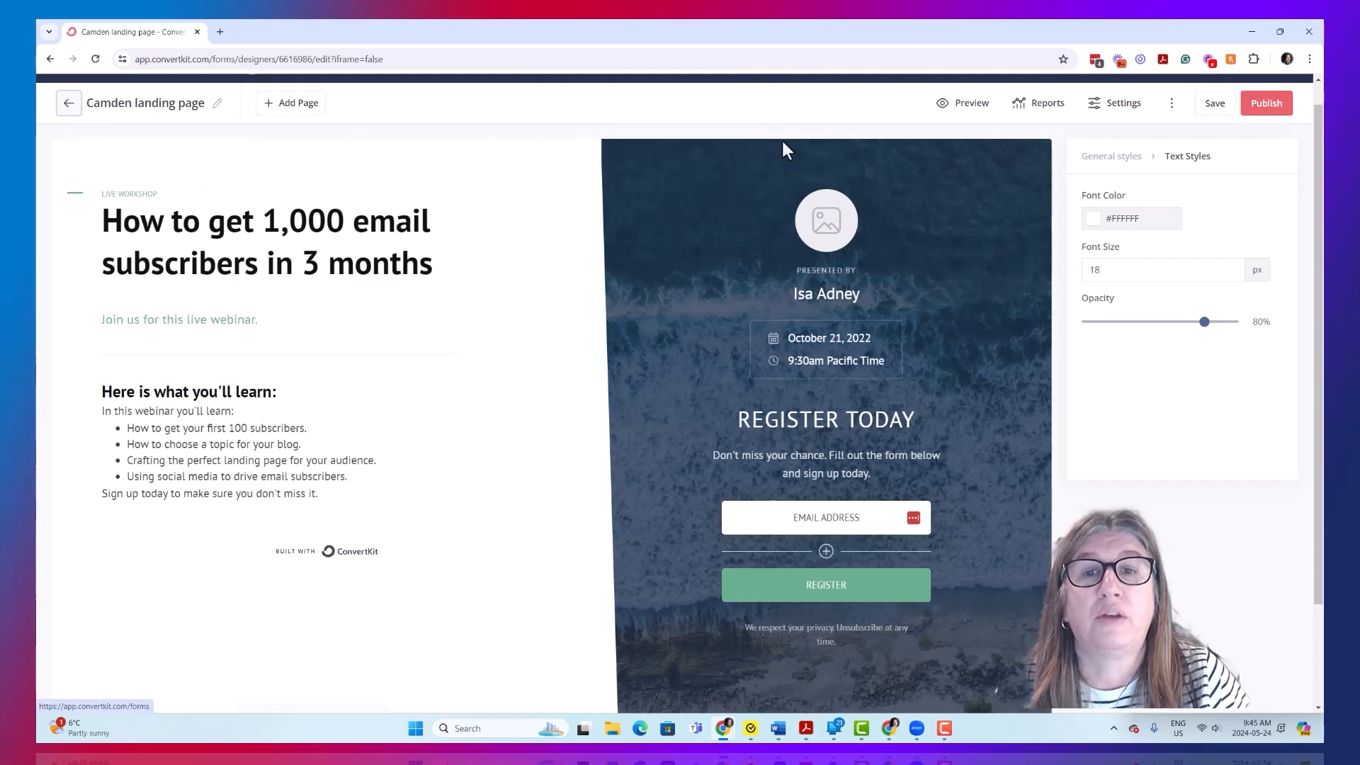
{"action": "left_click", "coordinate": [61, 108]}
{"action": "left_click", "coordinate": [733, 159]}
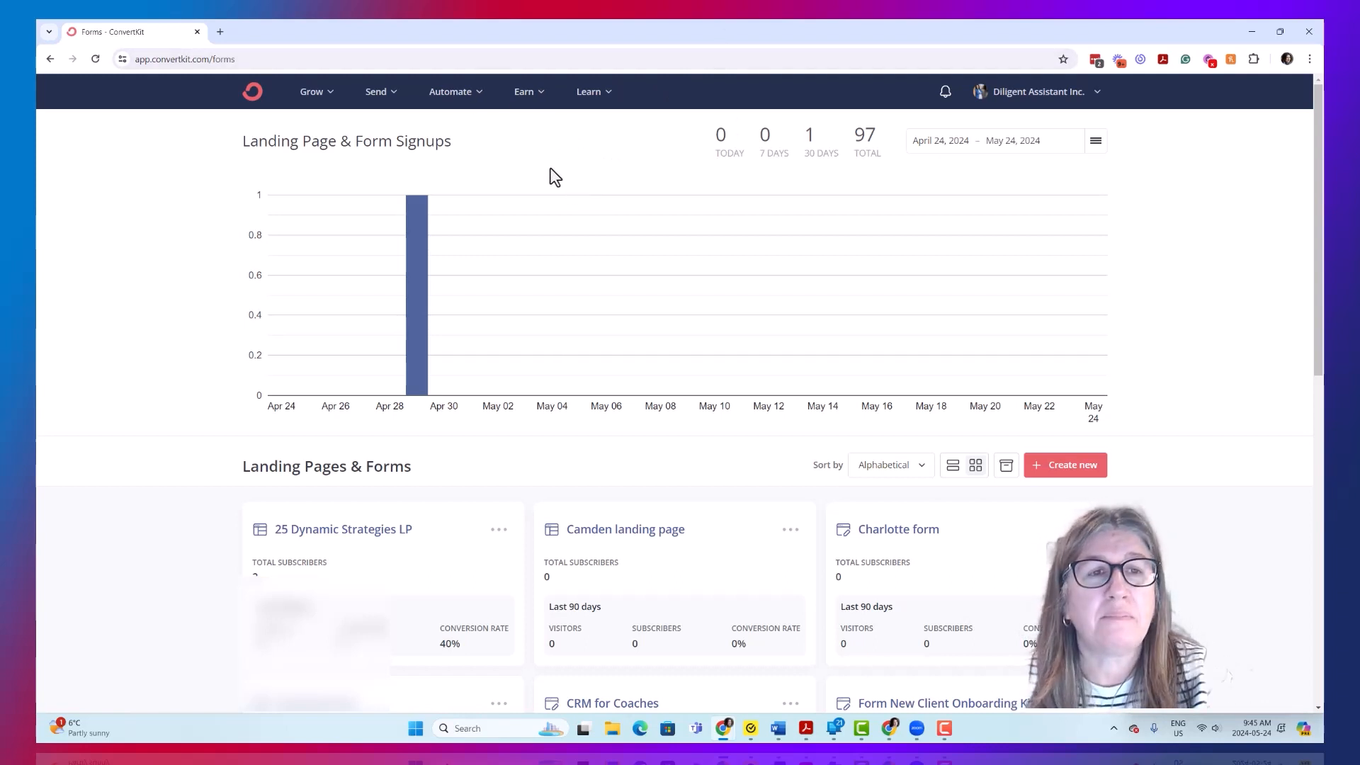
- Go to the email broadcasts and create a new broadcast
{"action": "left_click", "coordinate": [381, 98]}
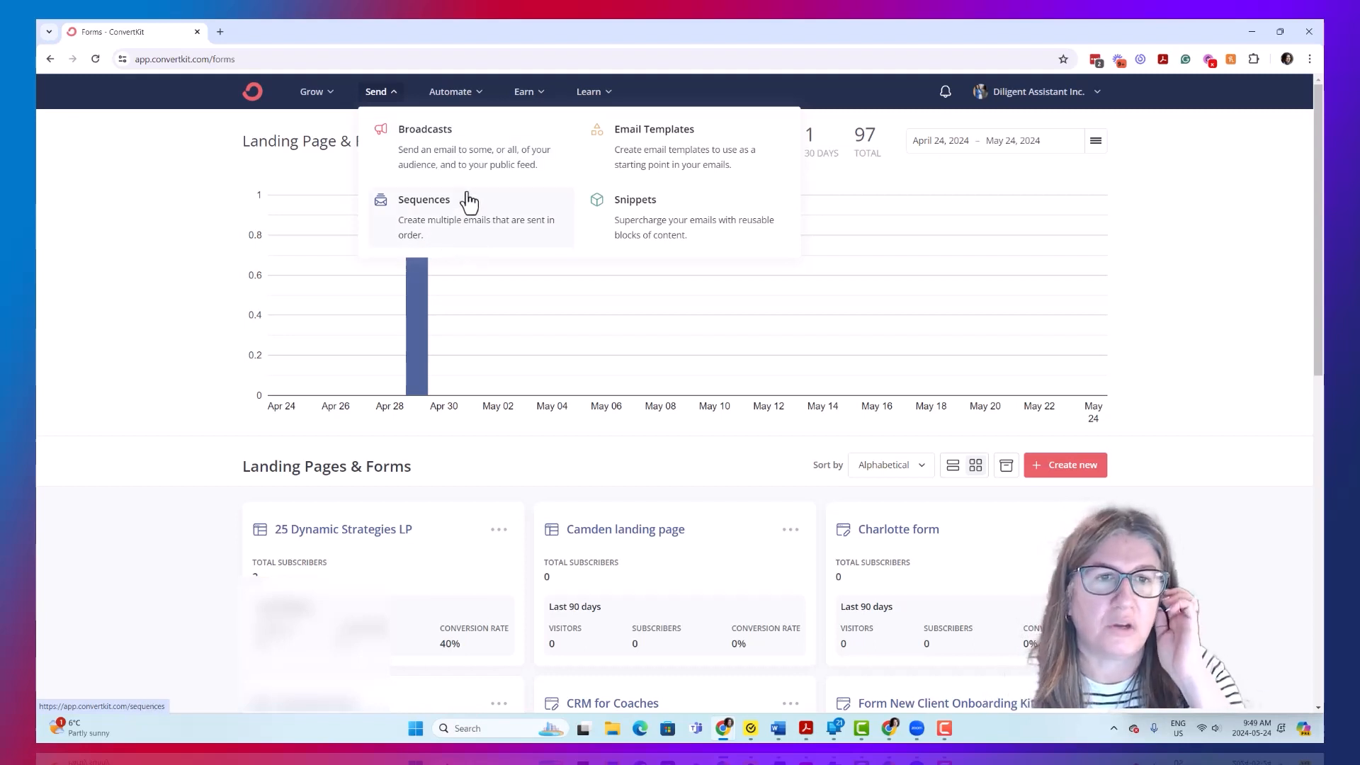
{"action": "left_click", "coordinate": [465, 152]}
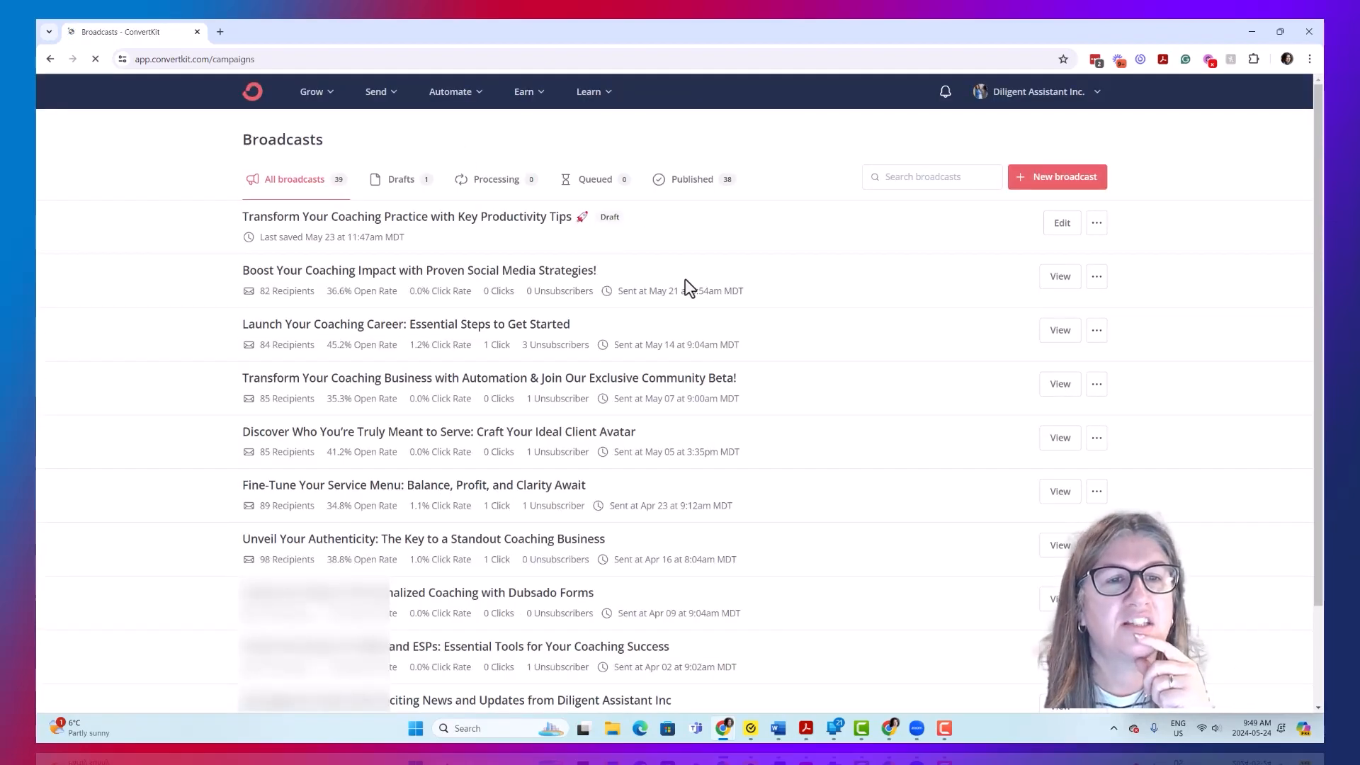
{"action": "left_click", "coordinate": [1061, 179]}
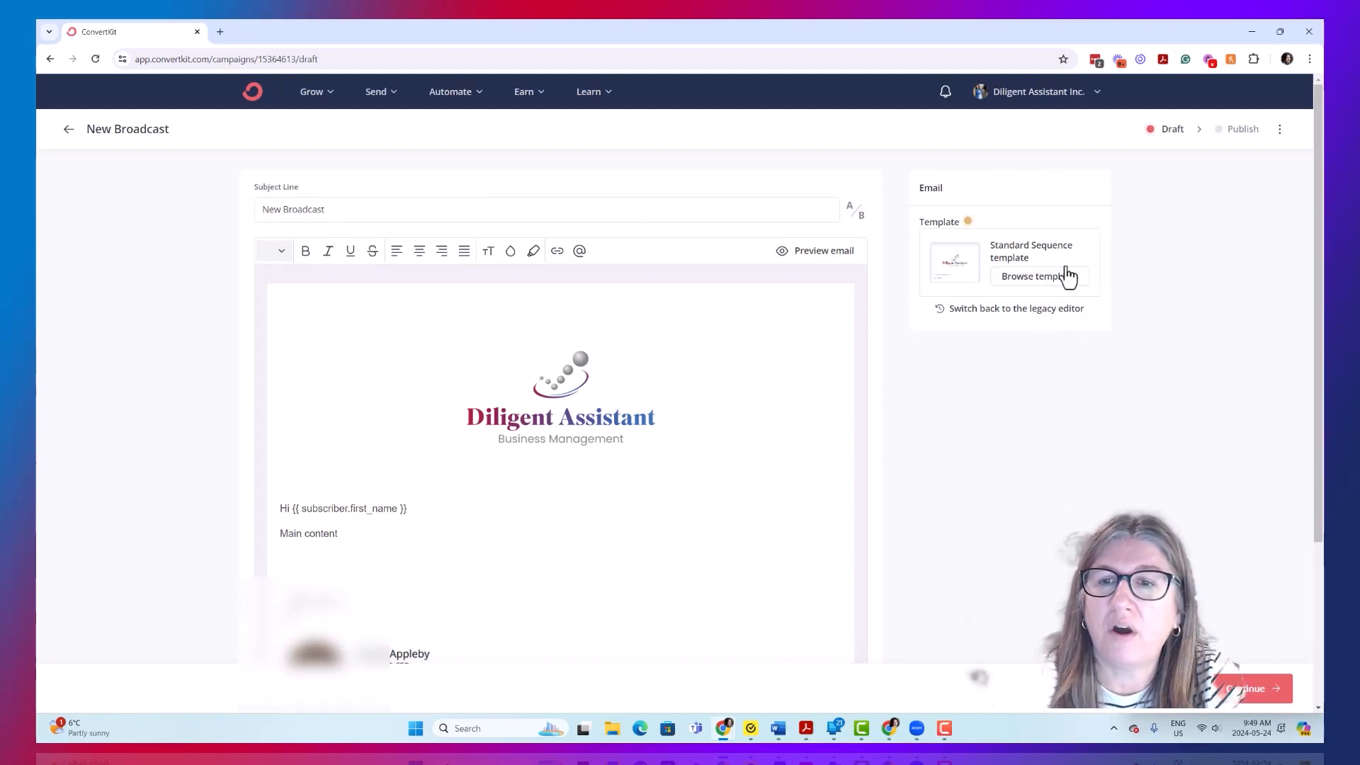
- Switch the new broadcast to the Founders Desk Weekly Newsletter Template, replacing the existing content
{"action": "scroll", "coordinate": [697, 404], "scroll_direction": "down", "scroll_amount": 3}
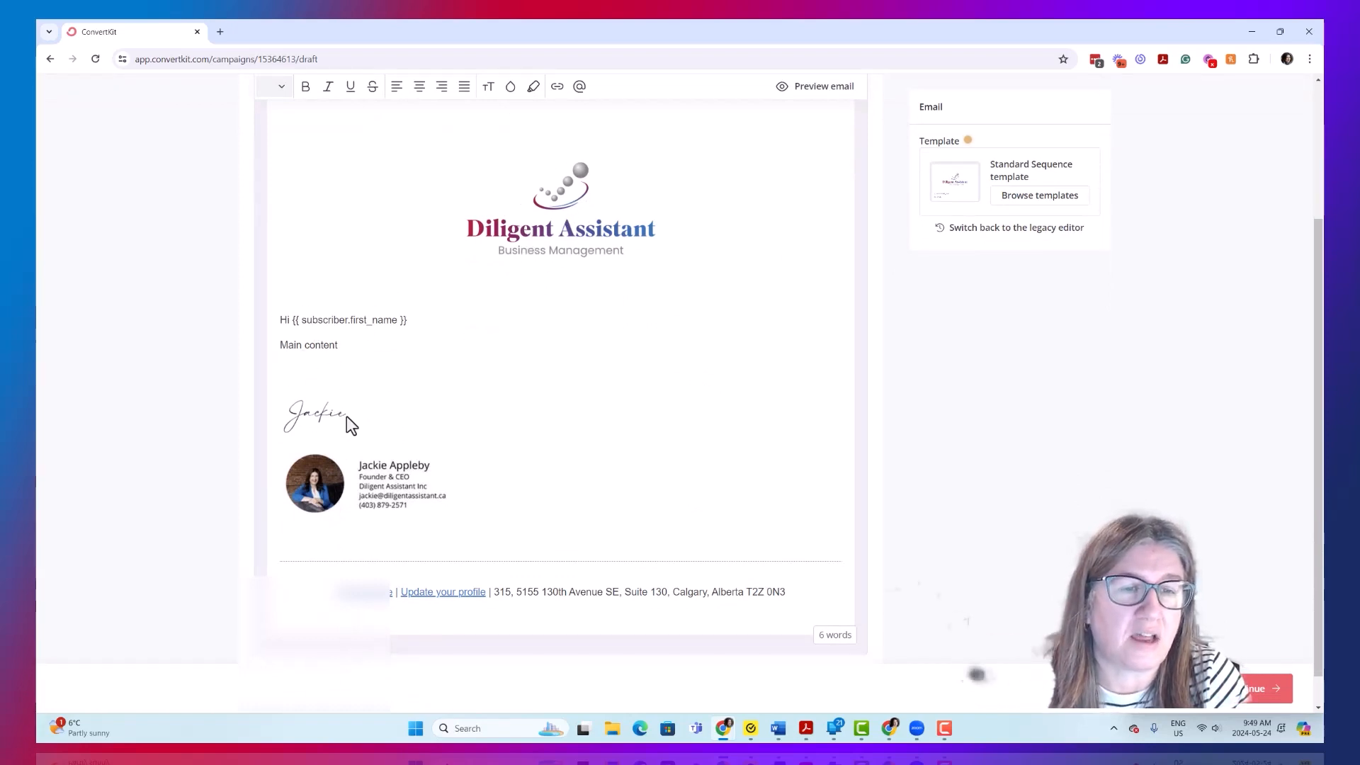
{"action": "scroll", "coordinate": [780, 529], "scroll_direction": "up", "scroll_amount": 3}
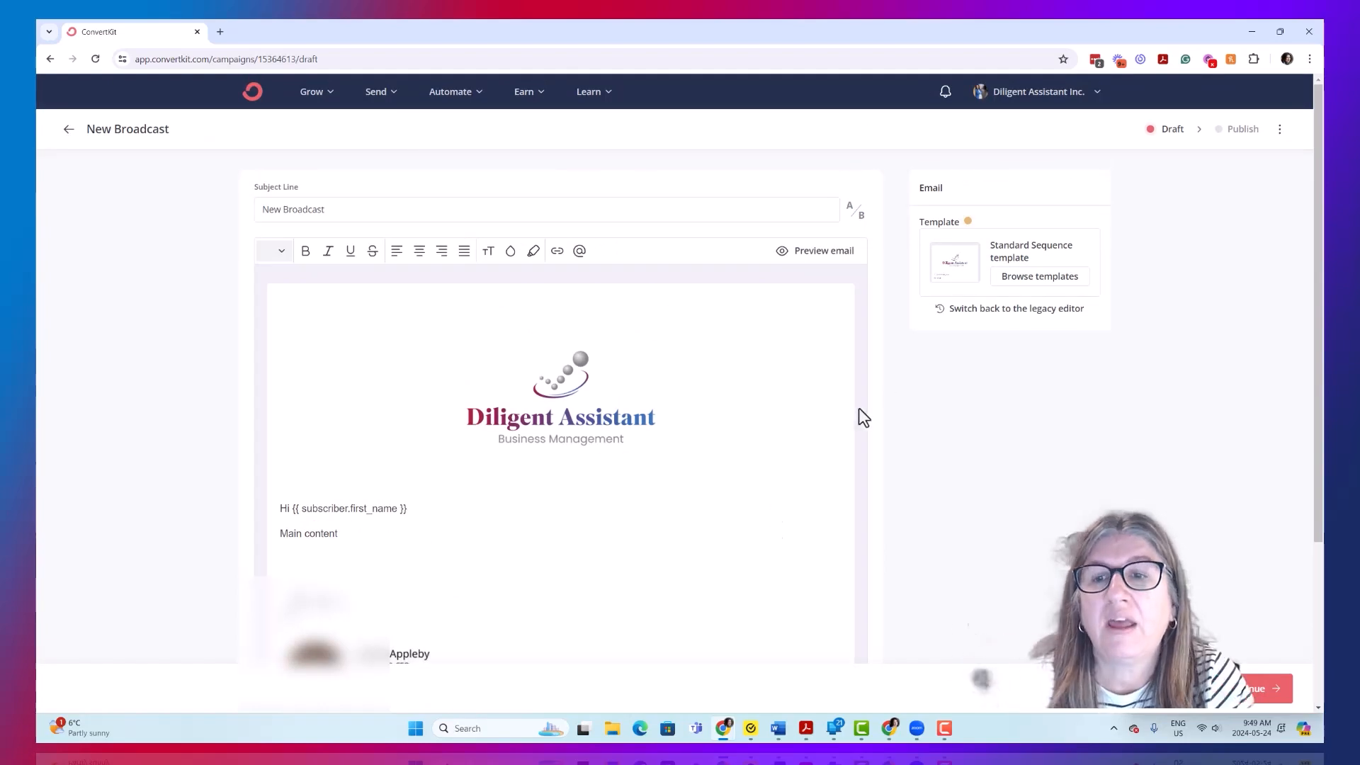
{"action": "left_click", "coordinate": [1051, 280]}
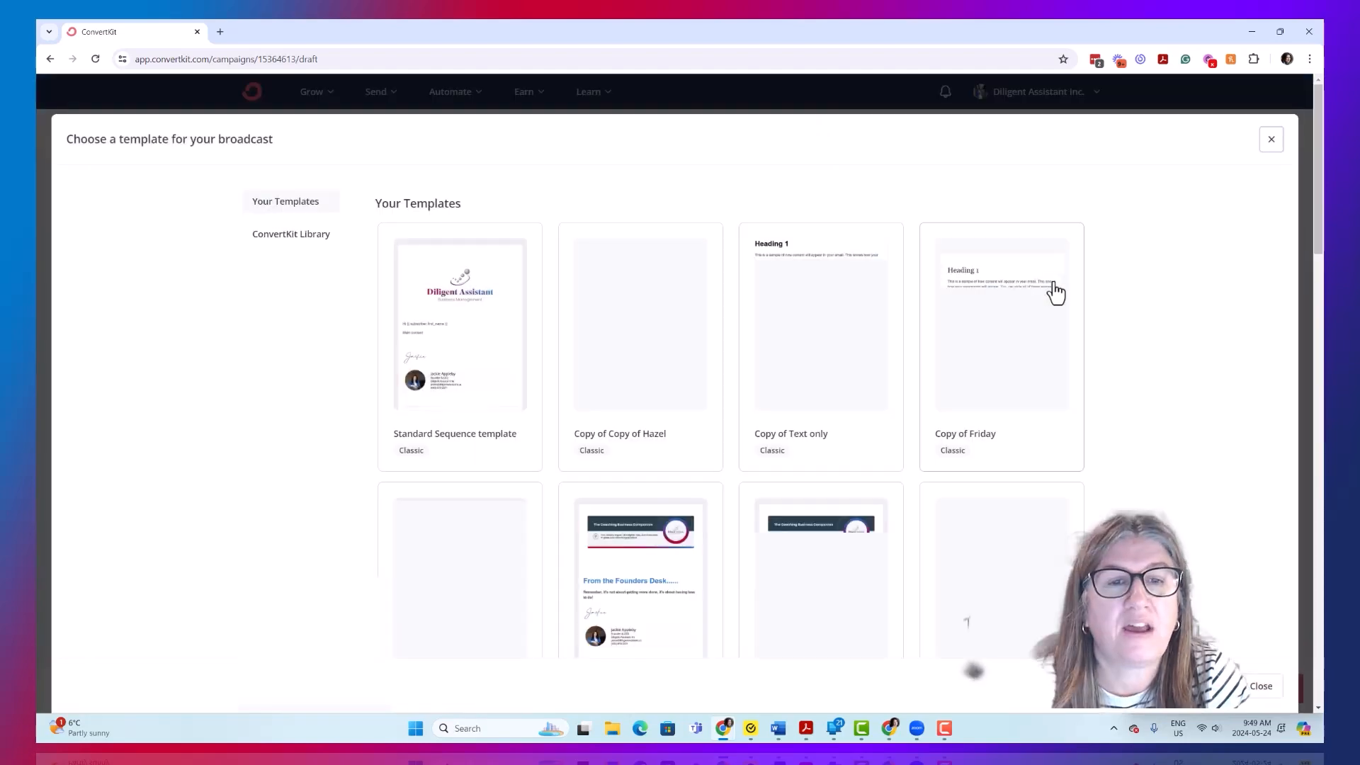
{"action": "scroll", "coordinate": [778, 297], "scroll_direction": "down", "scroll_amount": 2}
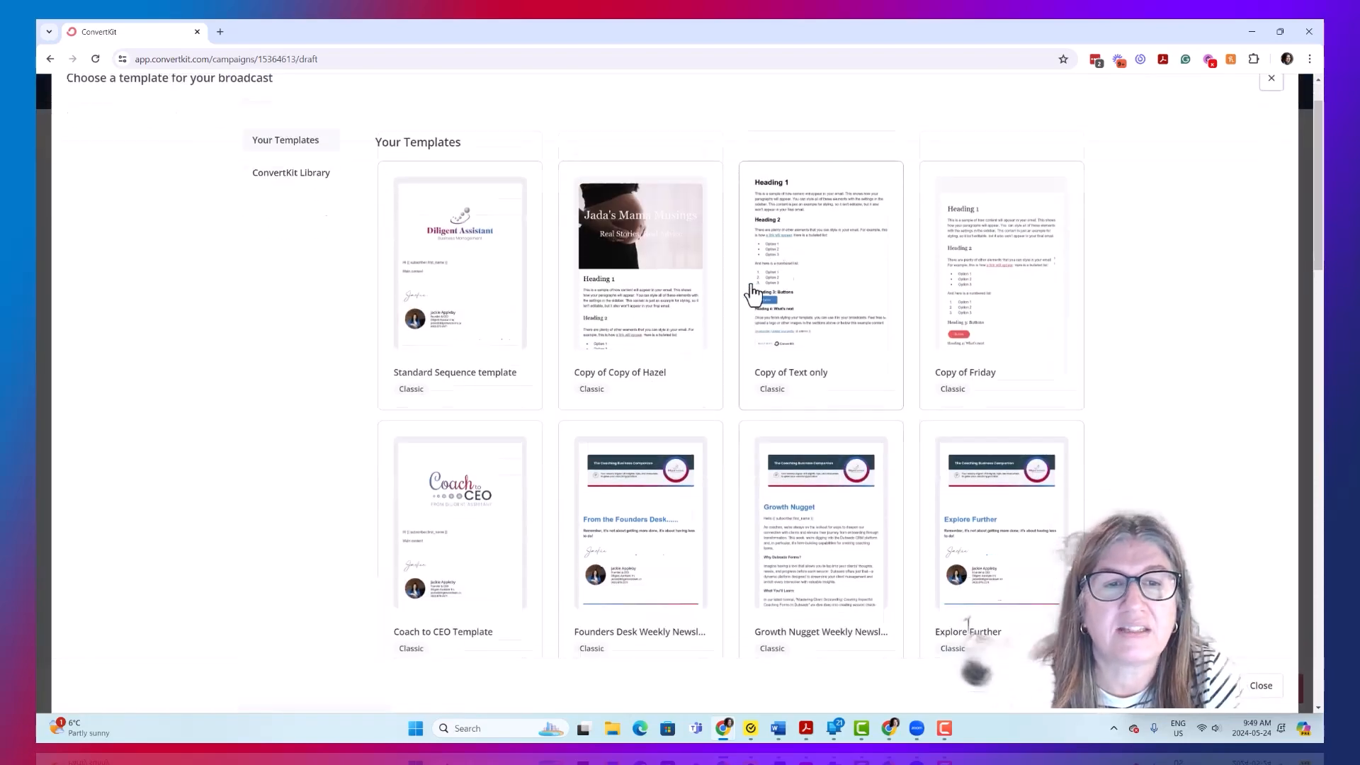
{"action": "scroll", "coordinate": [959, 464], "scroll_direction": "down", "scroll_amount": 3}
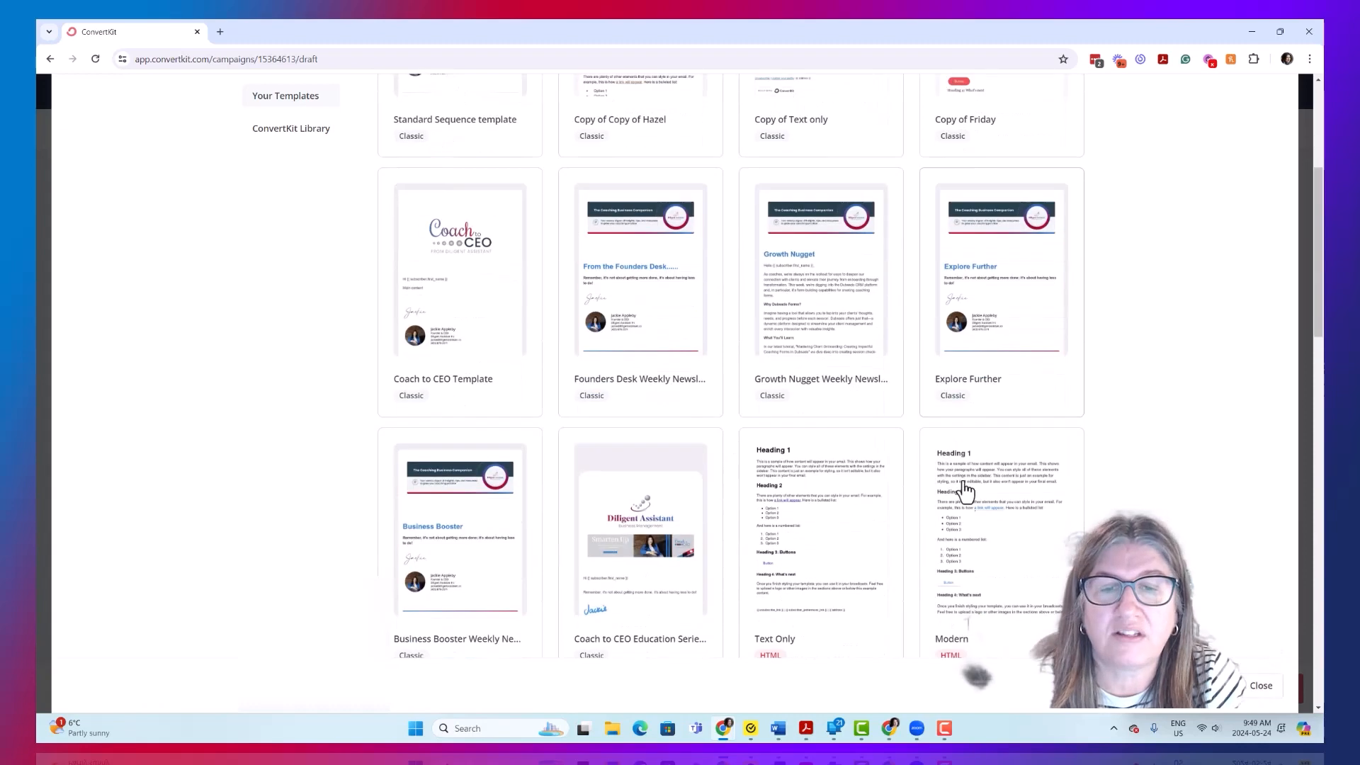
{"action": "scroll", "coordinate": [952, 483], "scroll_direction": "up", "scroll_amount": 4}
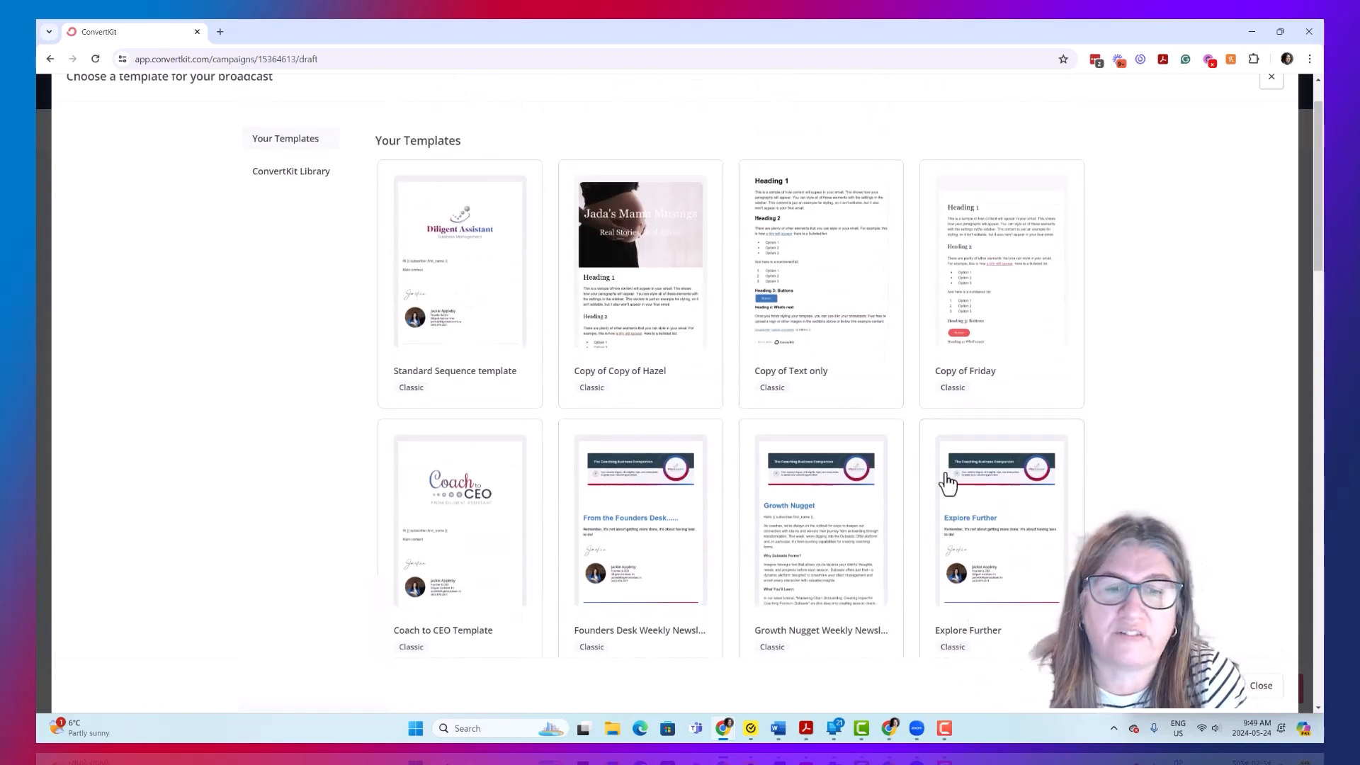
{"action": "left_click", "coordinate": [669, 544]}
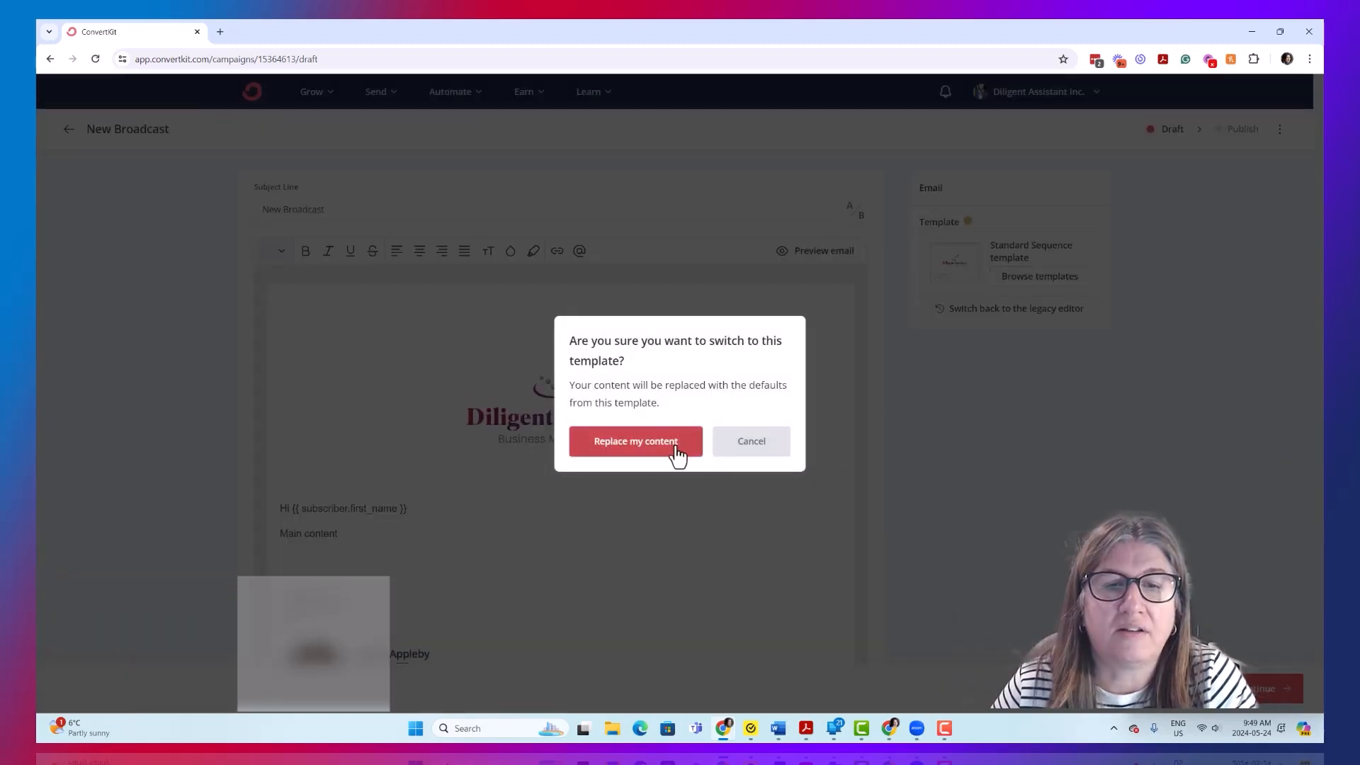
{"action": "left_click", "coordinate": [645, 446]}
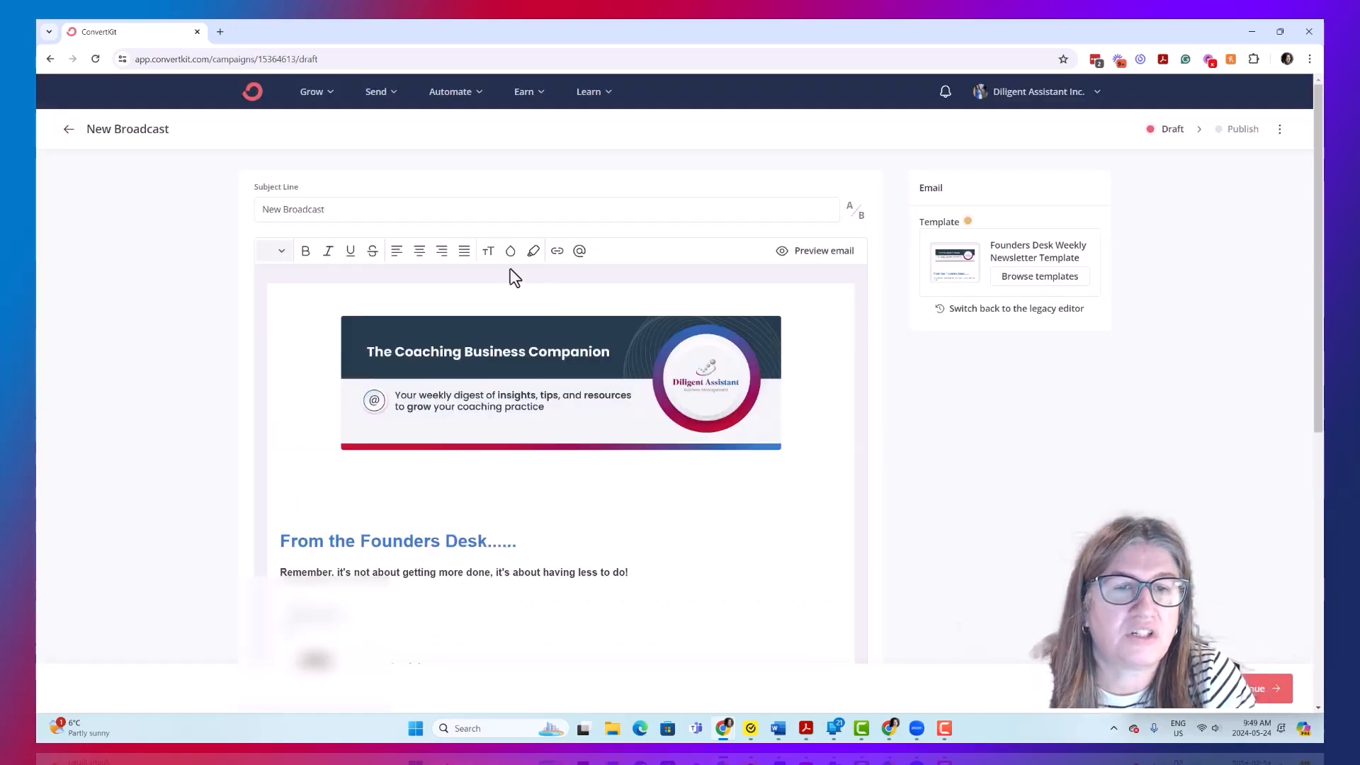
- Select the handwritten signature image in the newsletter and open the list of insertable blocks just beneath it
{"action": "scroll", "coordinate": [685, 464], "scroll_direction": "down", "scroll_amount": 5}
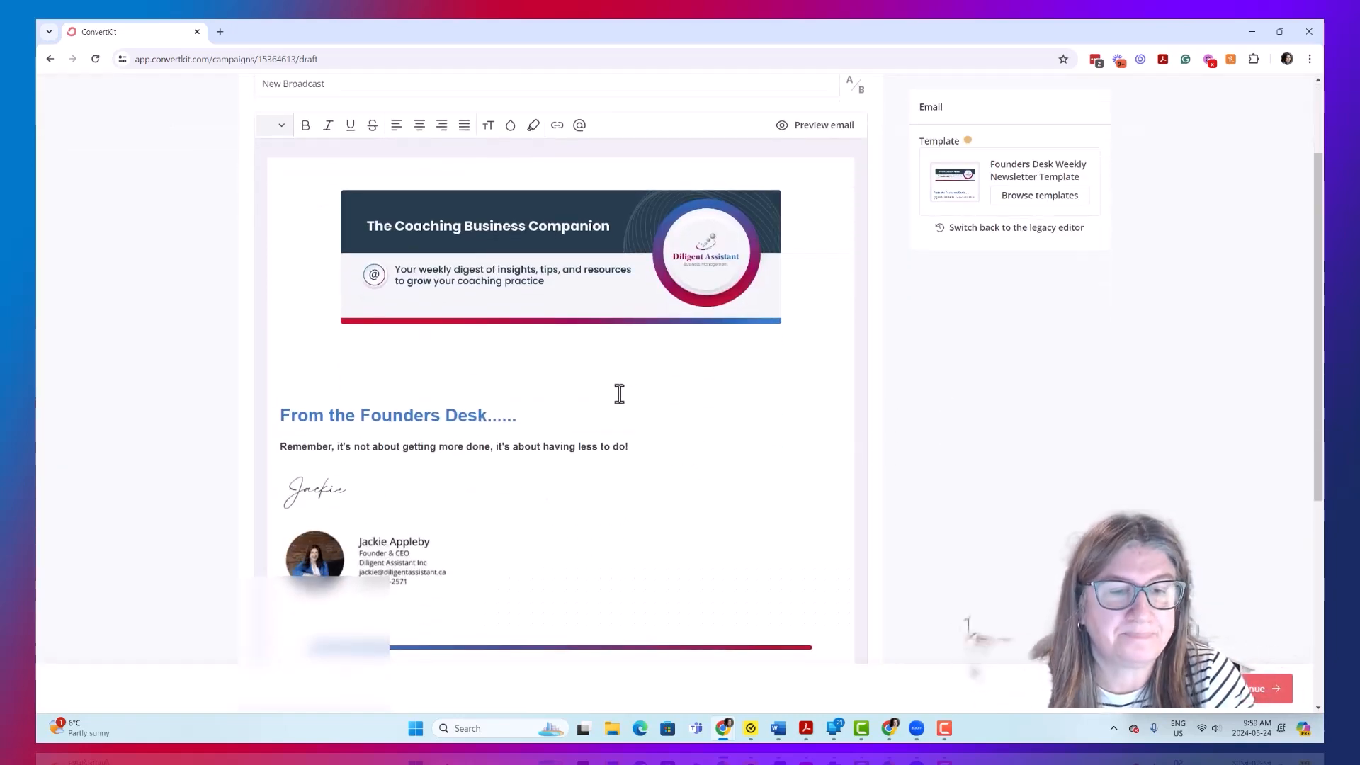
{"action": "scroll", "coordinate": [528, 271], "scroll_direction": "up", "scroll_amount": 2}
{"action": "scroll", "coordinate": [697, 500], "scroll_direction": "down", "scroll_amount": 1}
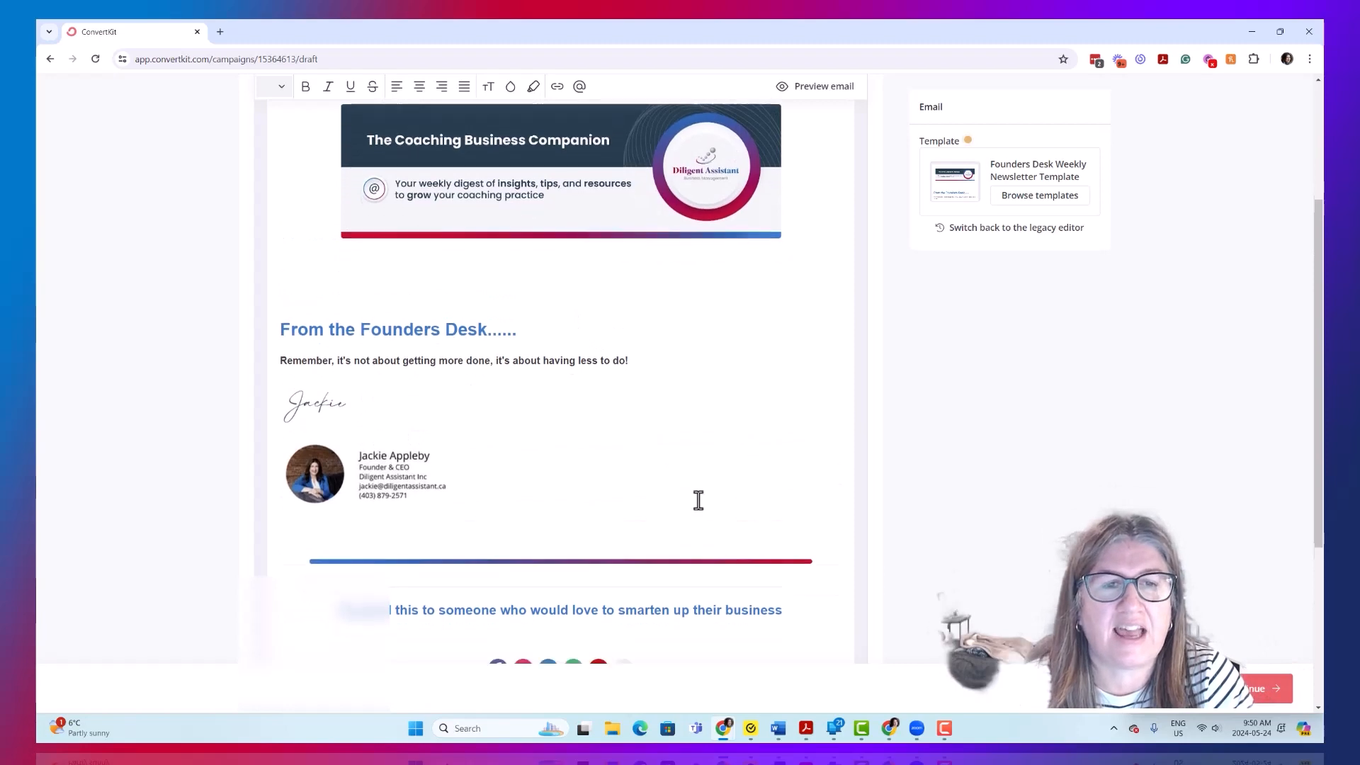
{"action": "scroll", "coordinate": [476, 418], "scroll_direction": "up", "scroll_amount": 1}
{"action": "left_click", "coordinate": [342, 411]}
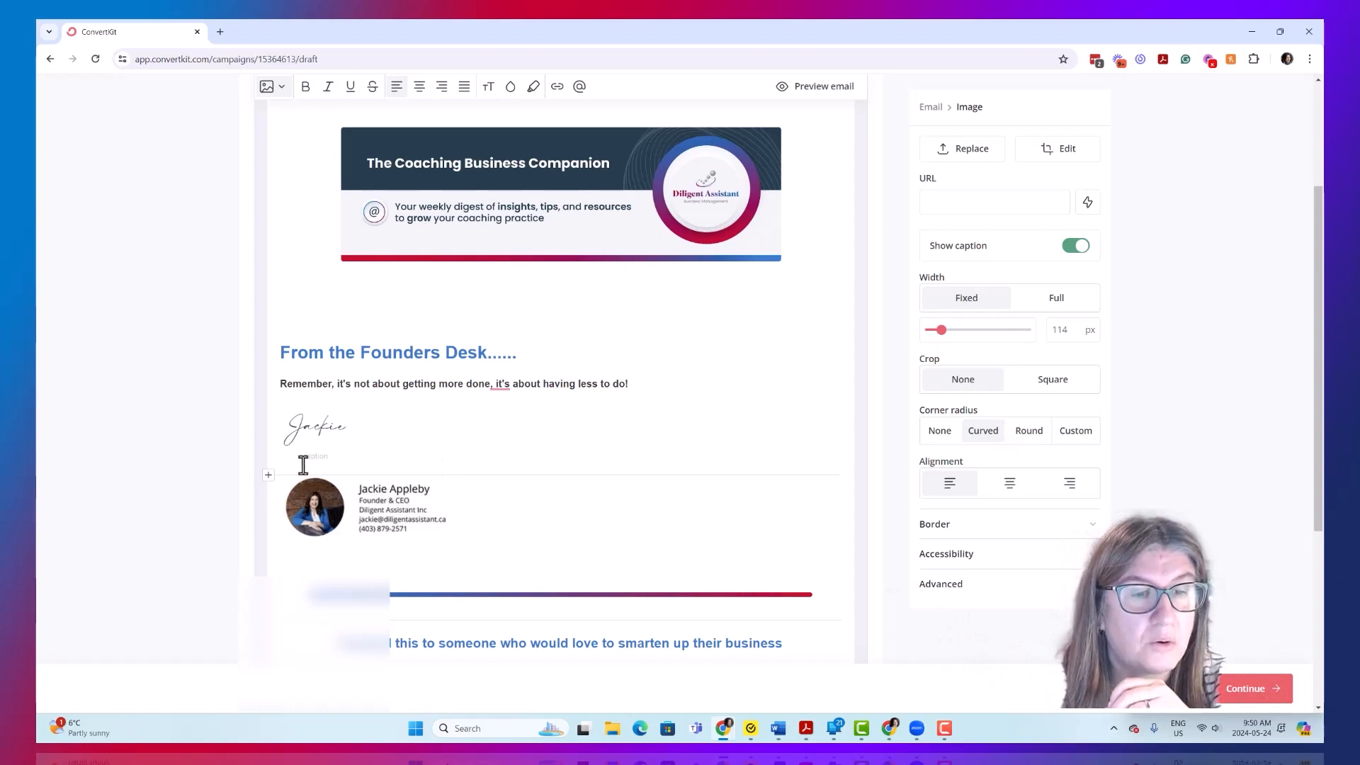
{"action": "left_click", "coordinate": [268, 476]}
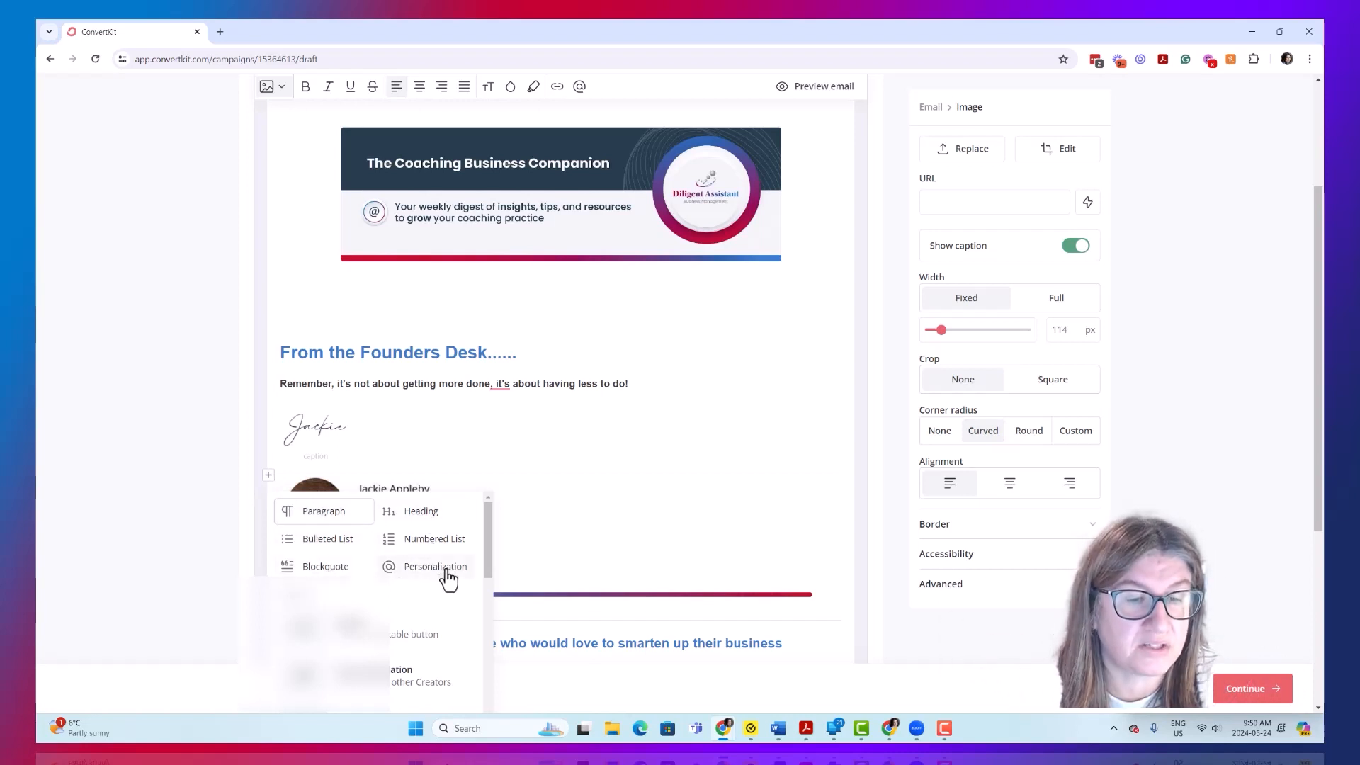
- Examine the insertable block types for the newsletter, from text and action blocks through content, media and HTML, and close the list
{"action": "scroll", "coordinate": [449, 579], "scroll_direction": "down", "scroll_amount": 4}
{"action": "scroll", "coordinate": [443, 570], "scroll_direction": "up", "scroll_amount": 2}
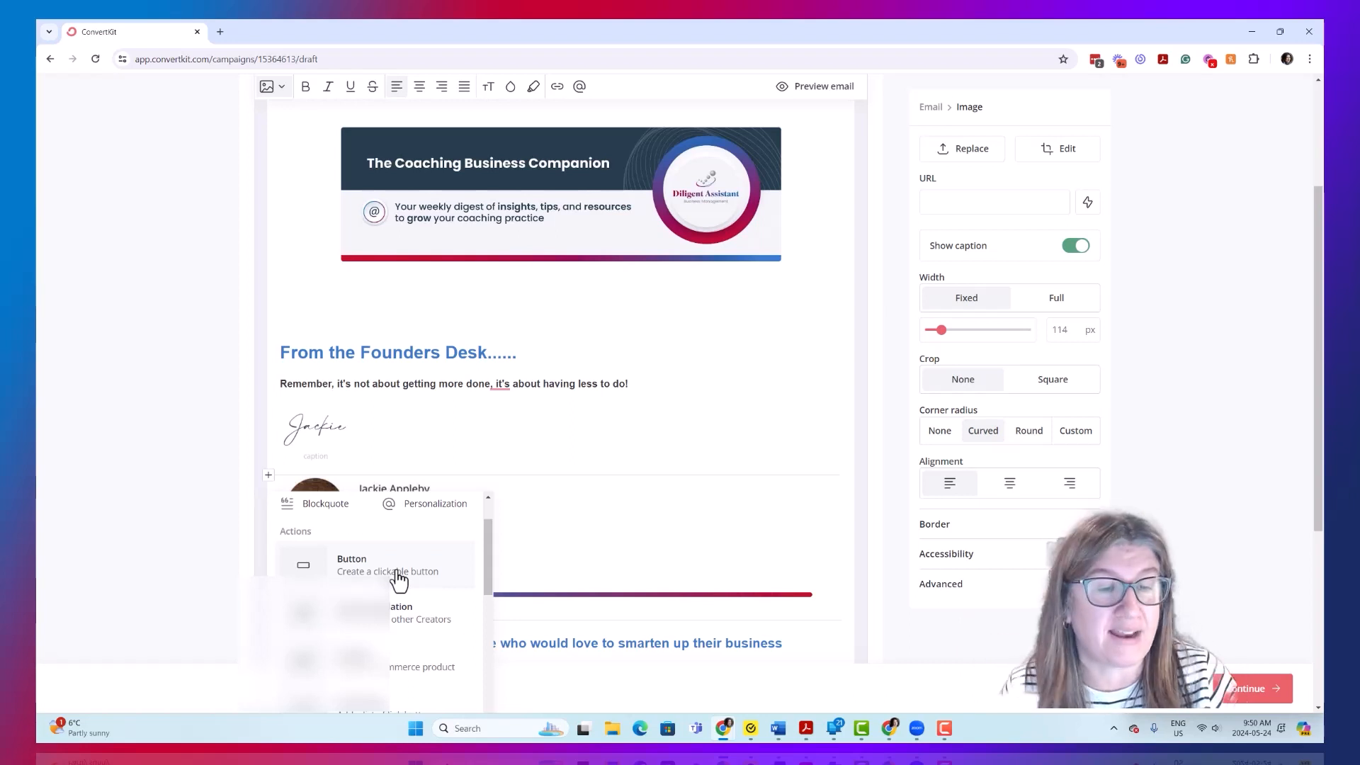
{"action": "scroll", "coordinate": [399, 580], "scroll_direction": "down", "scroll_amount": 1}
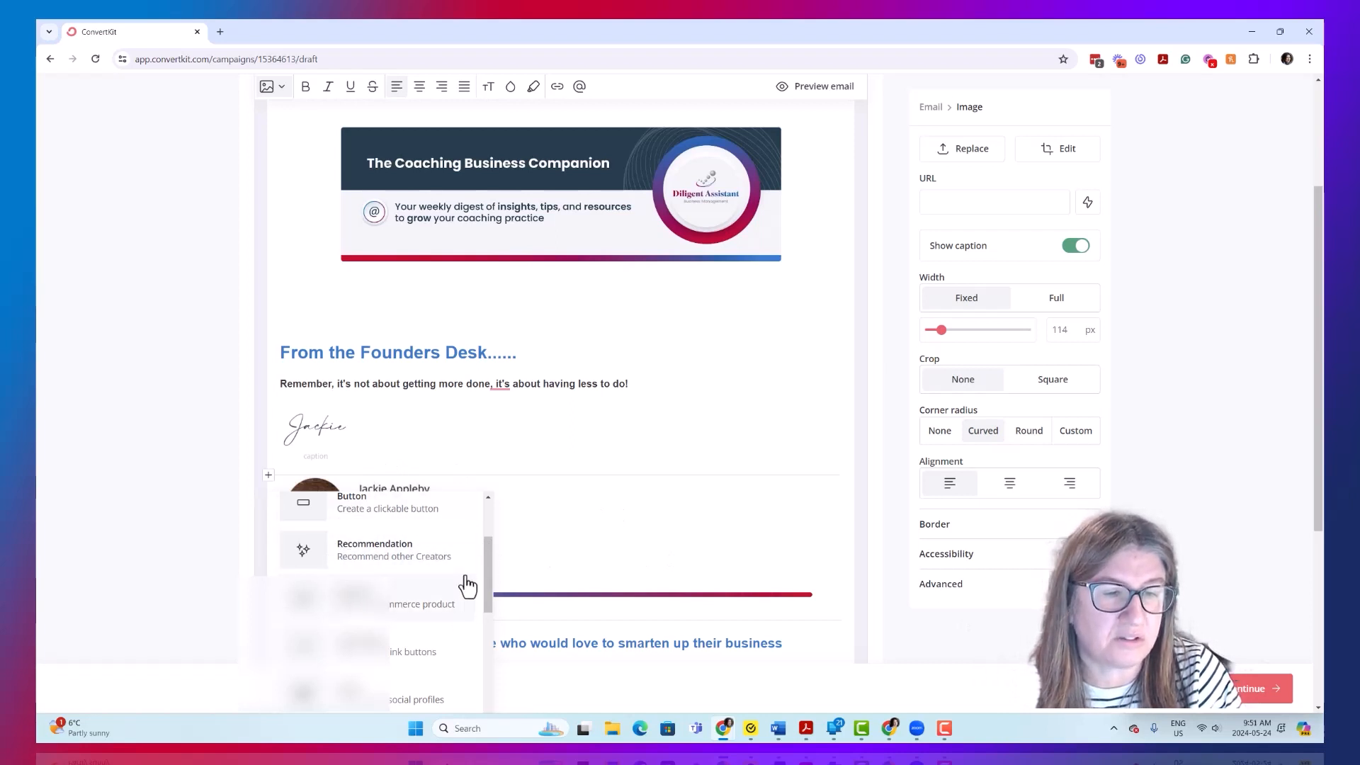
{"action": "scroll", "coordinate": [435, 566], "scroll_direction": "down", "scroll_amount": 1}
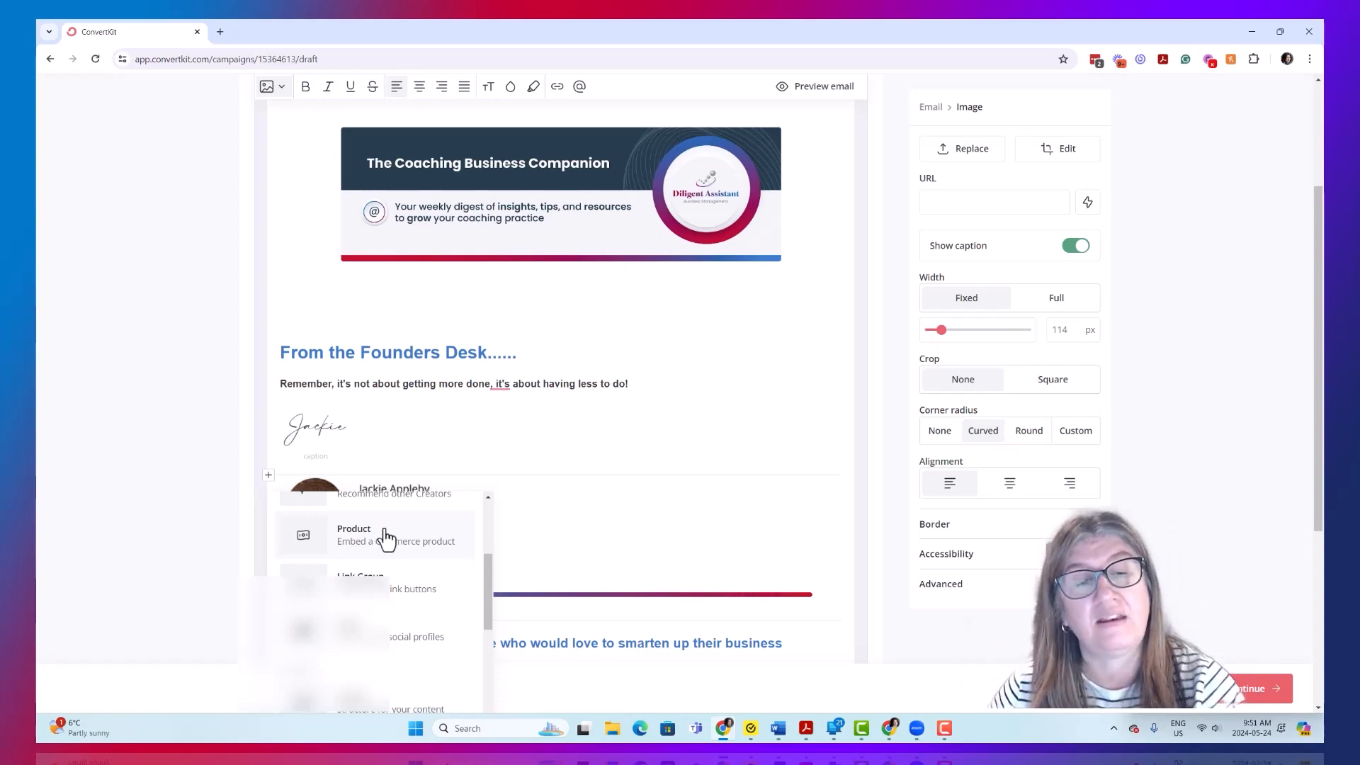
{"action": "scroll", "coordinate": [375, 559], "scroll_direction": "down", "scroll_amount": 1}
{"action": "scroll", "coordinate": [366, 563], "scroll_direction": "down", "scroll_amount": 3}
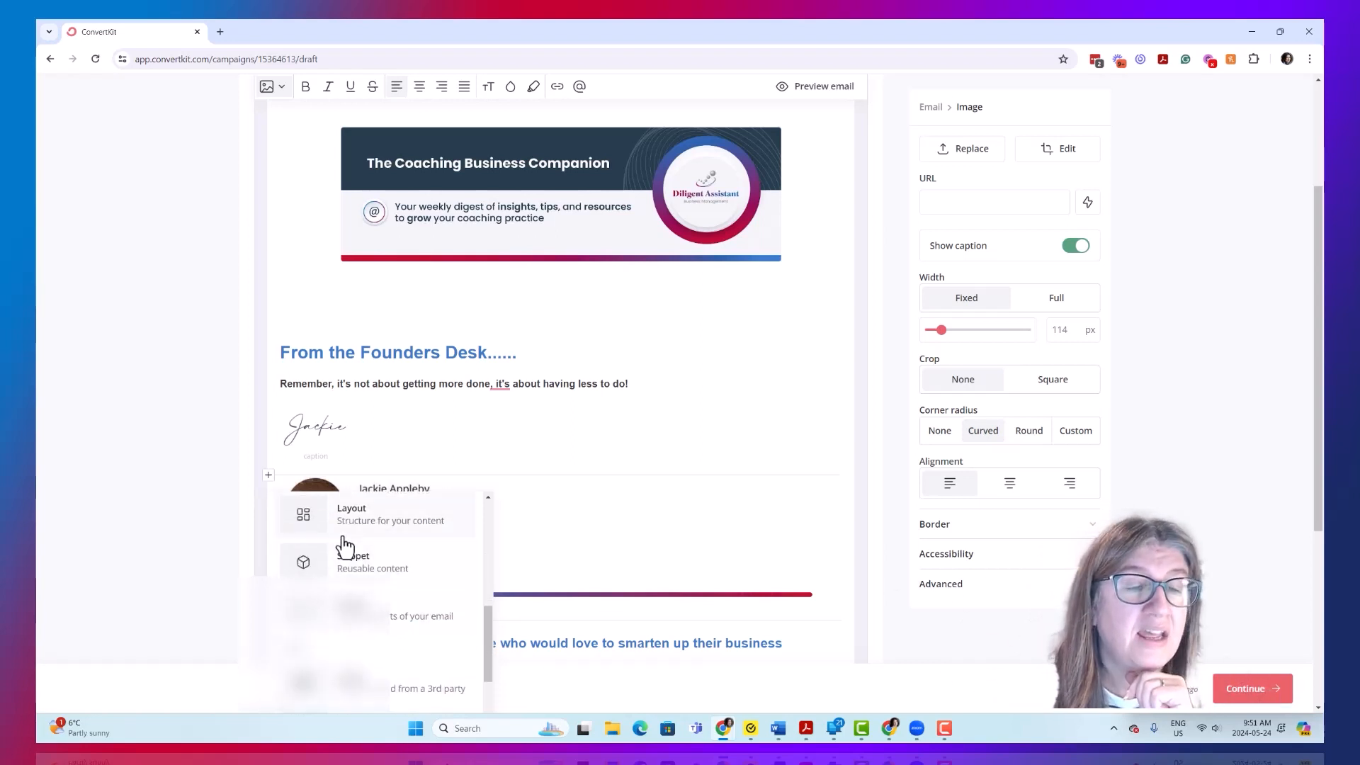
{"action": "scroll", "coordinate": [344, 544], "scroll_direction": "up", "scroll_amount": 1}
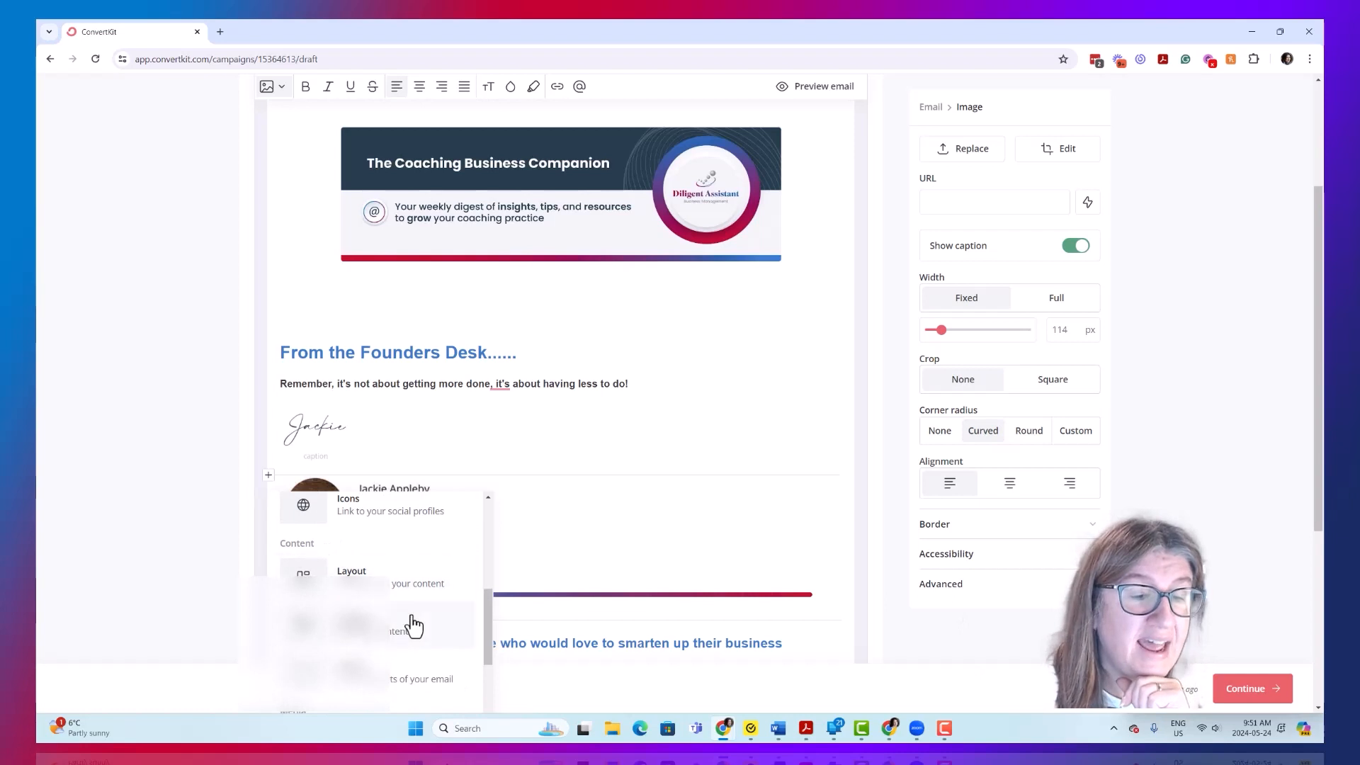
{"action": "scroll", "coordinate": [413, 627], "scroll_direction": "down", "scroll_amount": 1}
{"action": "scroll", "coordinate": [394, 624], "scroll_direction": "down", "scroll_amount": 2}
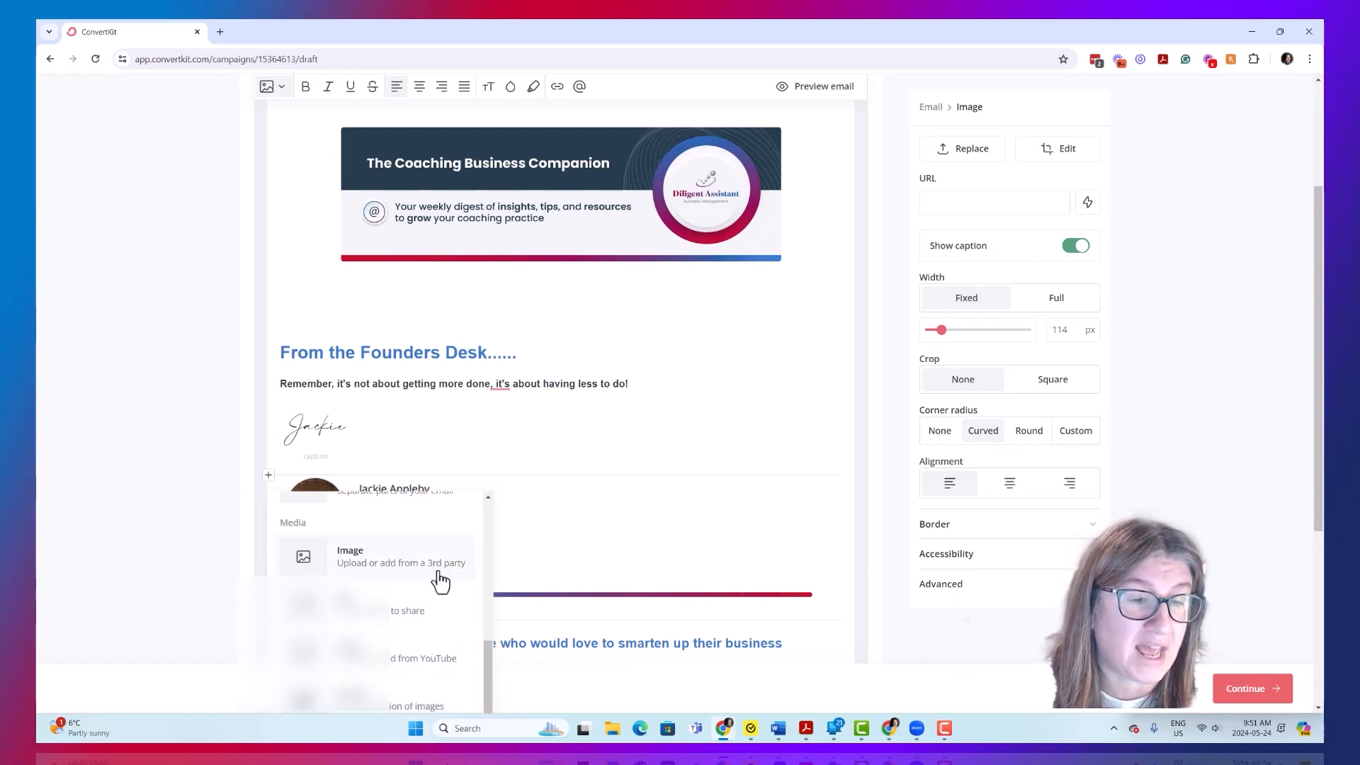
{"action": "scroll", "coordinate": [403, 598], "scroll_direction": "down", "scroll_amount": 1}
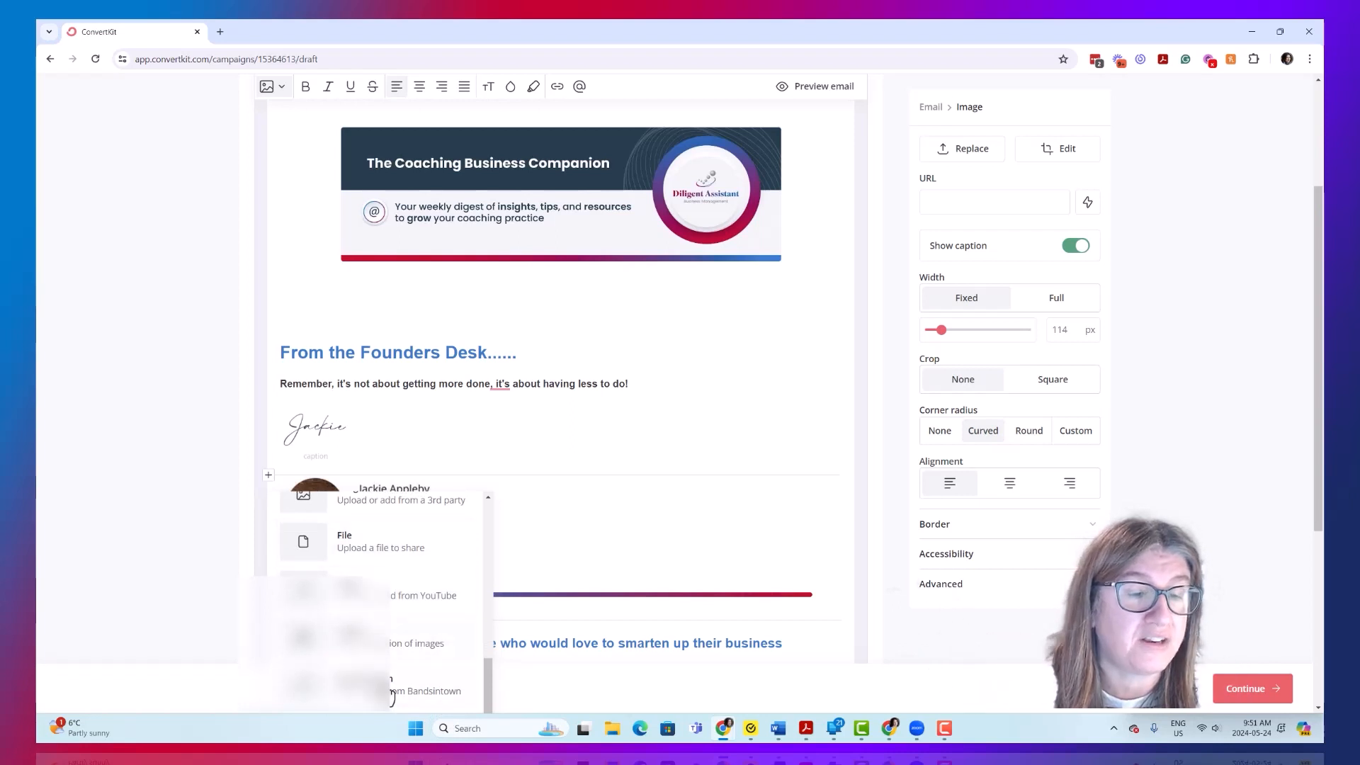
{"action": "scroll", "coordinate": [390, 687], "scroll_direction": "down", "scroll_amount": 1}
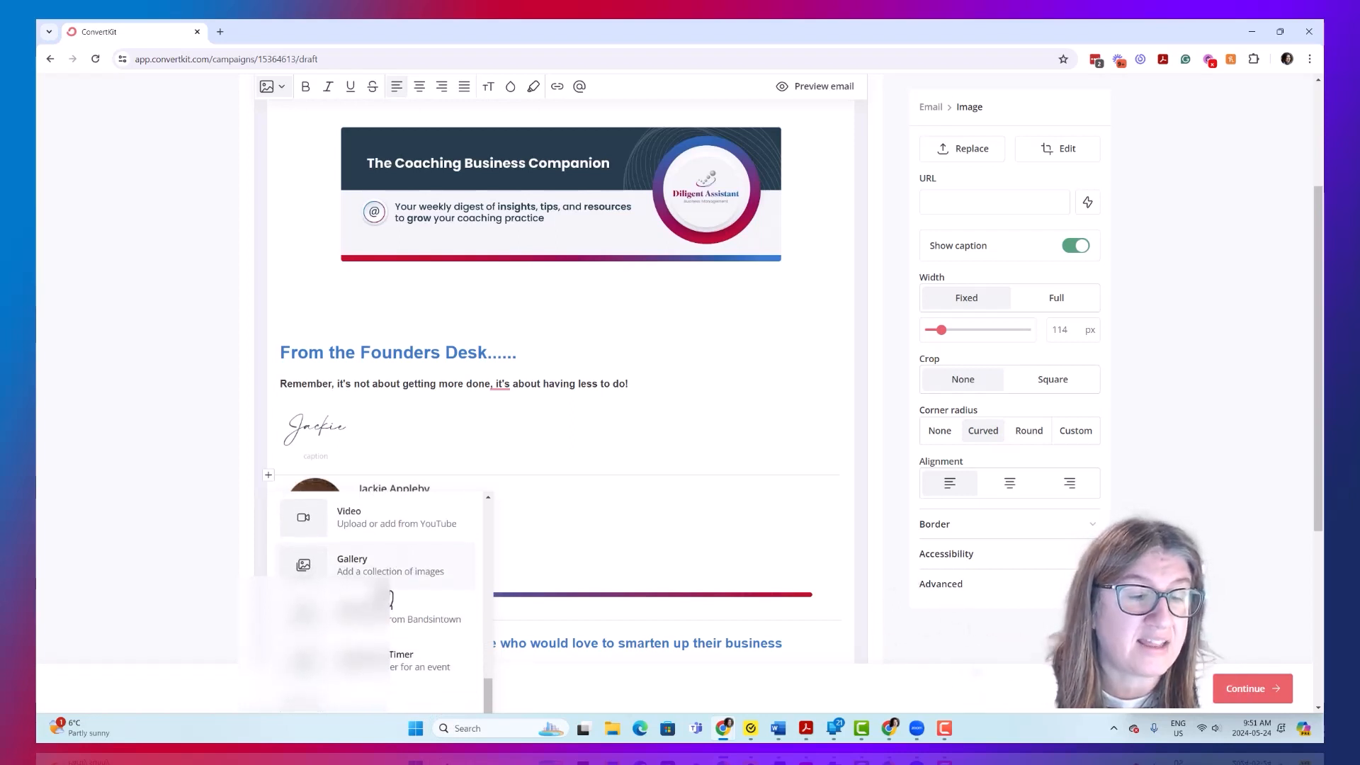
{"action": "scroll", "coordinate": [398, 570], "scroll_direction": "down", "scroll_amount": 5}
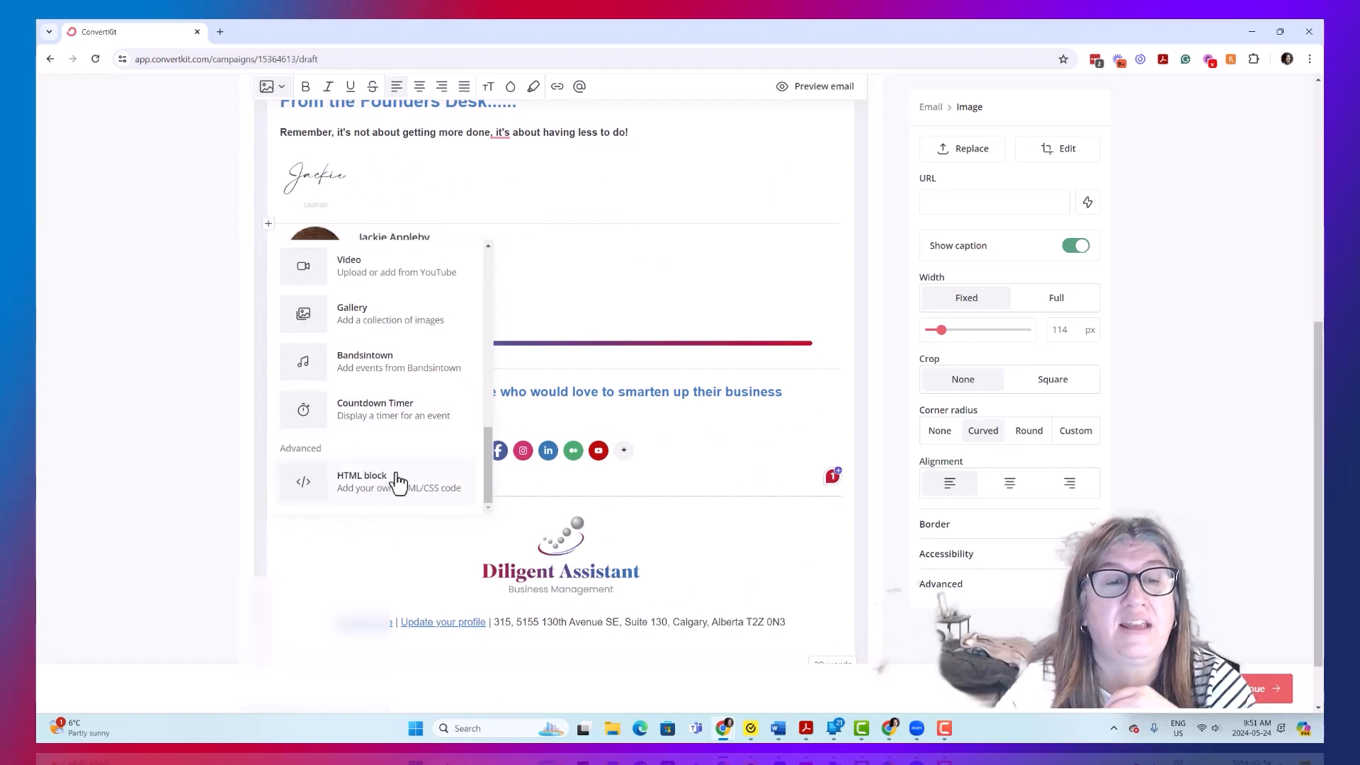
{"action": "scroll", "coordinate": [399, 482], "scroll_direction": "up", "scroll_amount": 10}
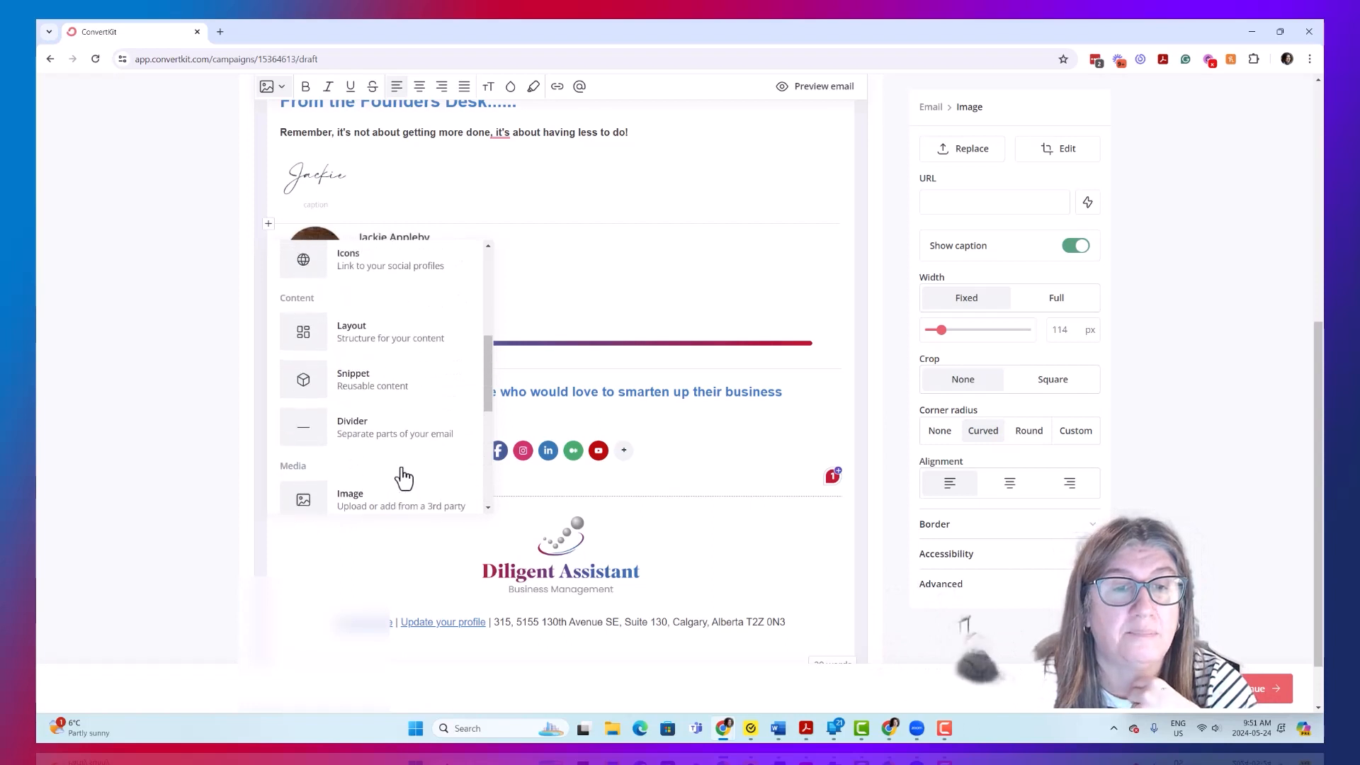
{"action": "scroll", "coordinate": [425, 449], "scroll_direction": "up", "scroll_amount": 3}
{"action": "left_click", "coordinate": [731, 403]}
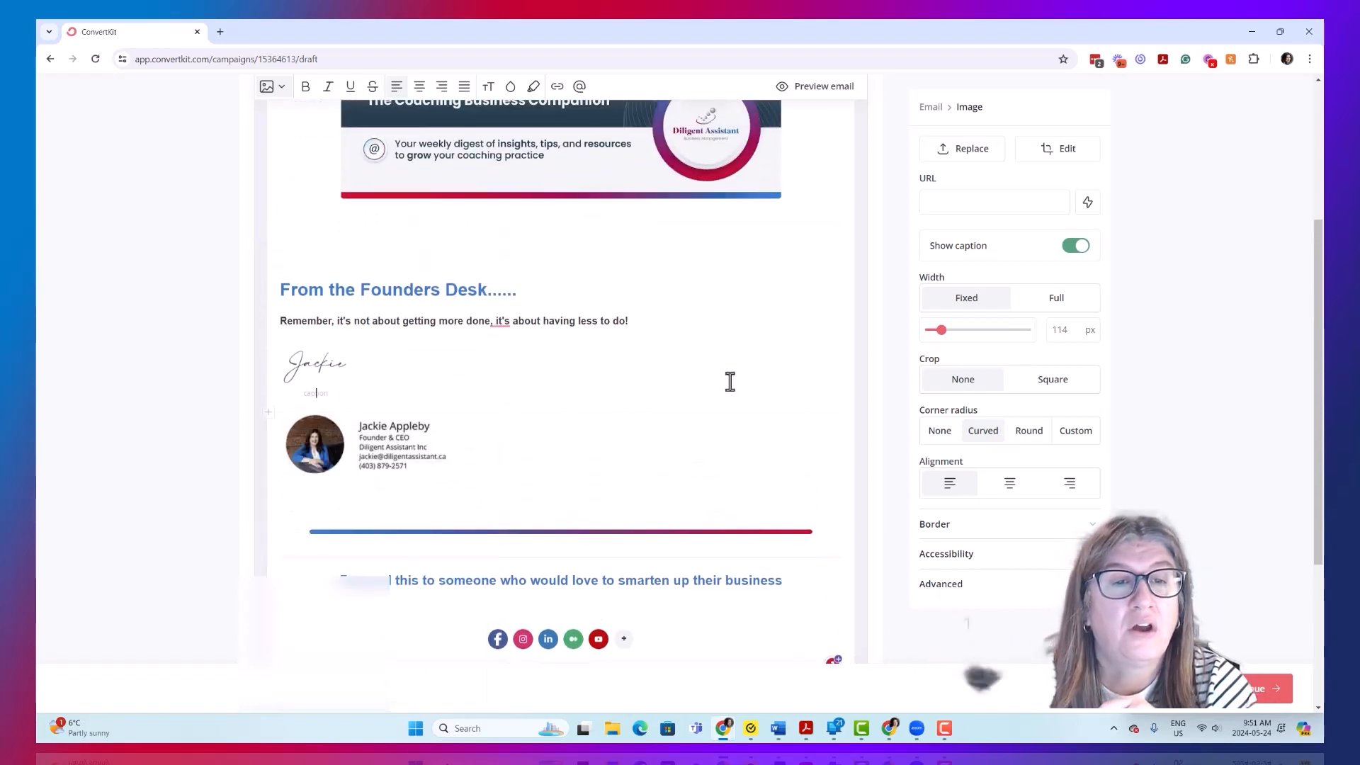
- Leave the broadcast draft for the email sequences and create a new sequence
{"action": "scroll", "coordinate": [589, 482], "scroll_direction": "up", "scroll_amount": 4}
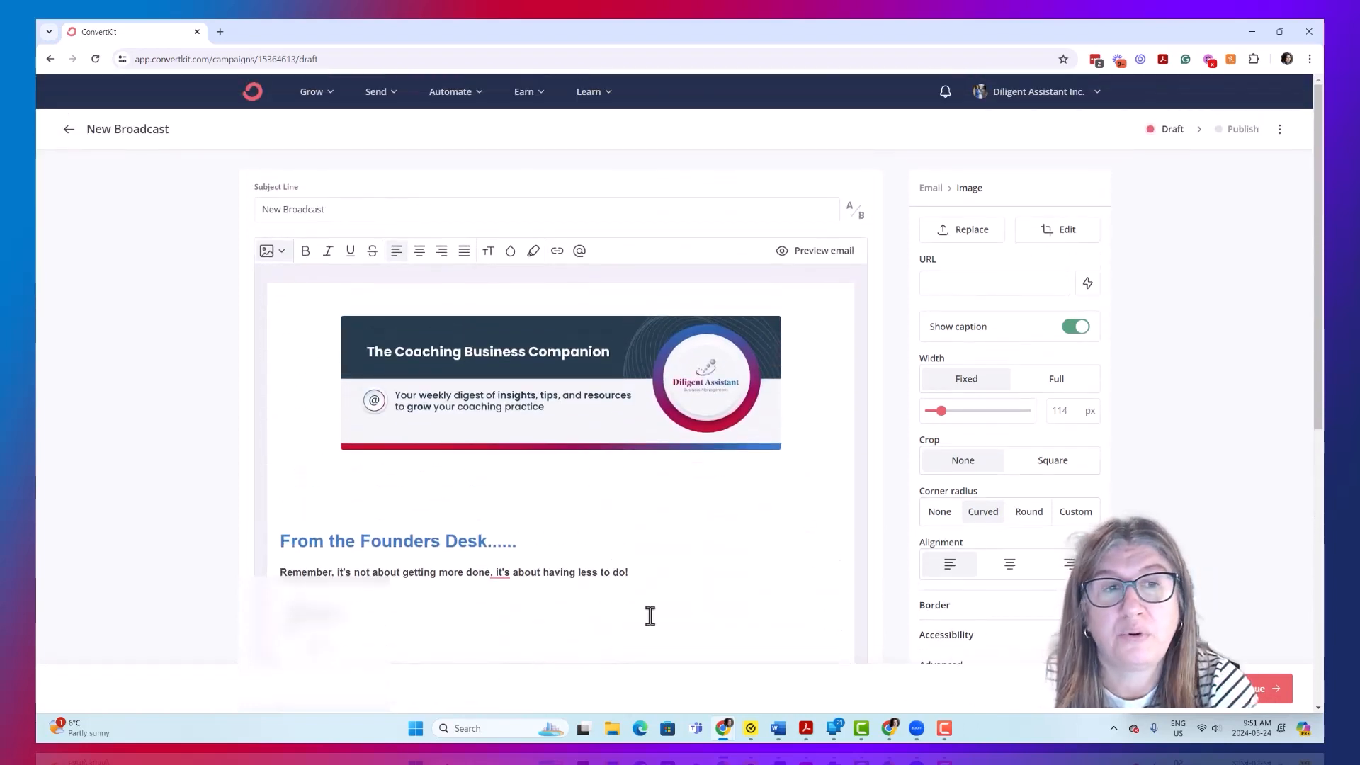
{"action": "scroll", "coordinate": [675, 631], "scroll_direction": "down", "scroll_amount": 5}
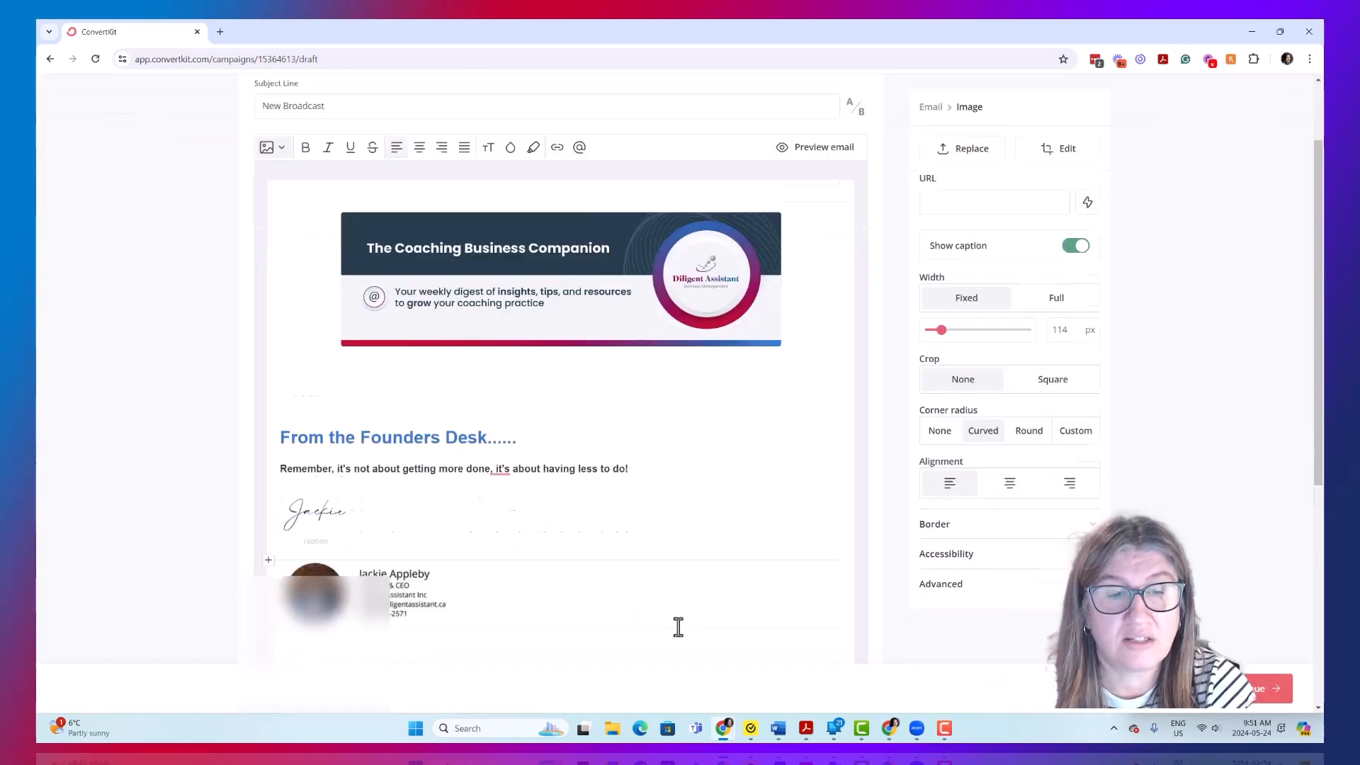
{"action": "scroll", "coordinate": [674, 629], "scroll_direction": "up", "scroll_amount": 5}
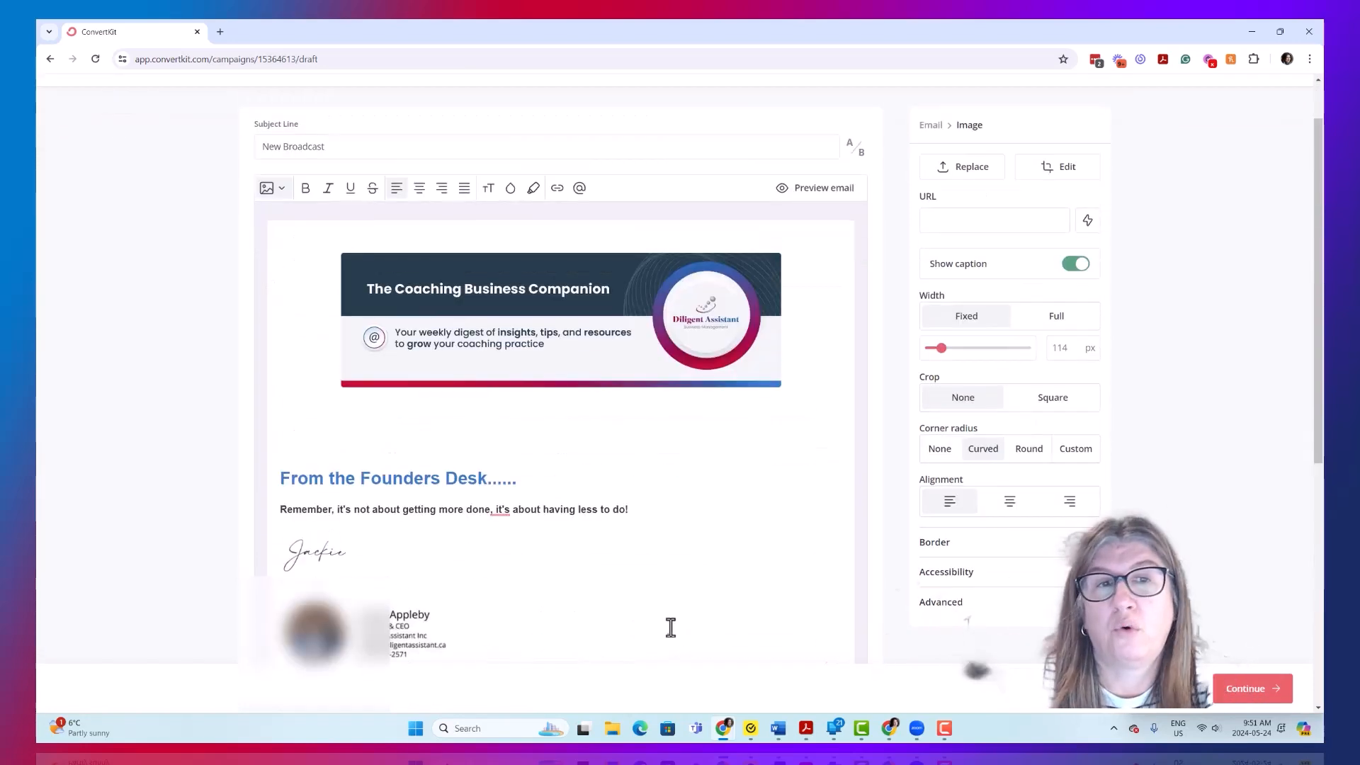
{"action": "left_click", "coordinate": [376, 92]}
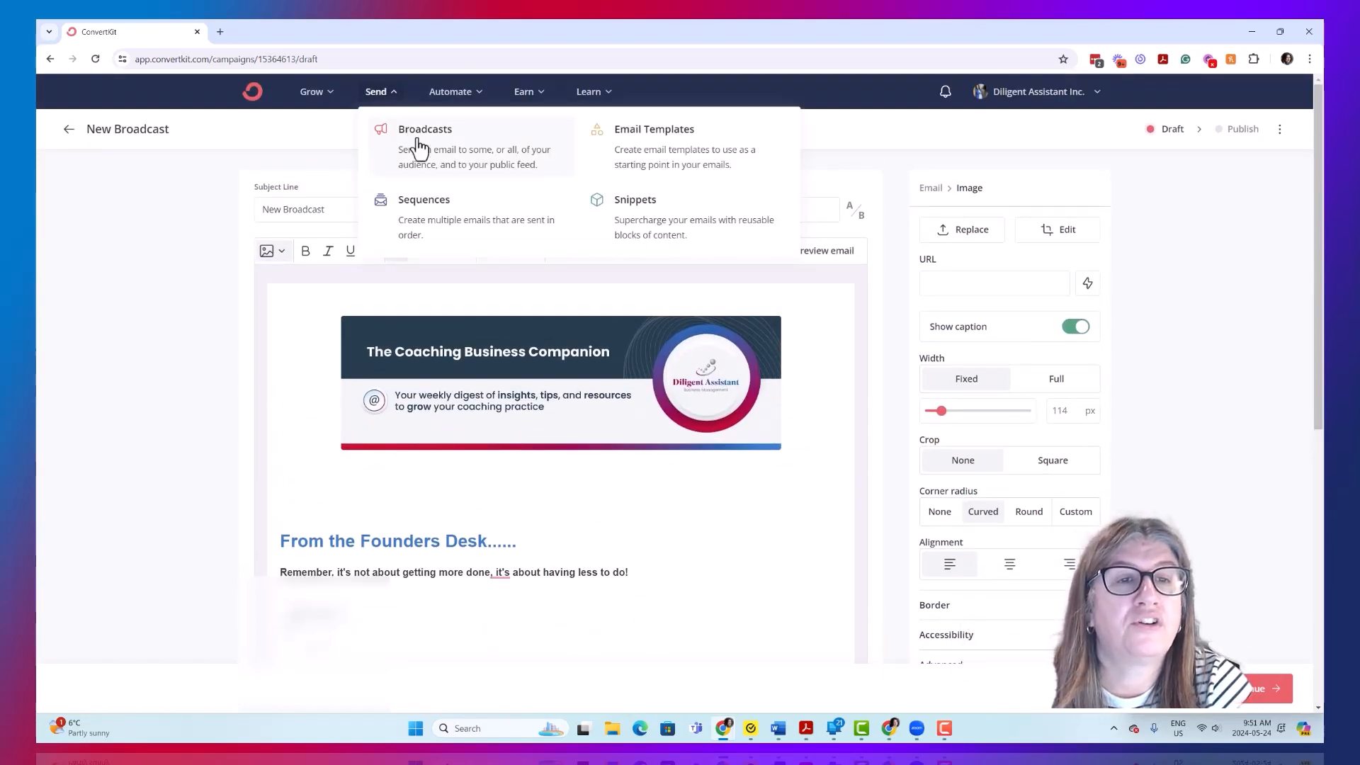
{"action": "left_click", "coordinate": [435, 233]}
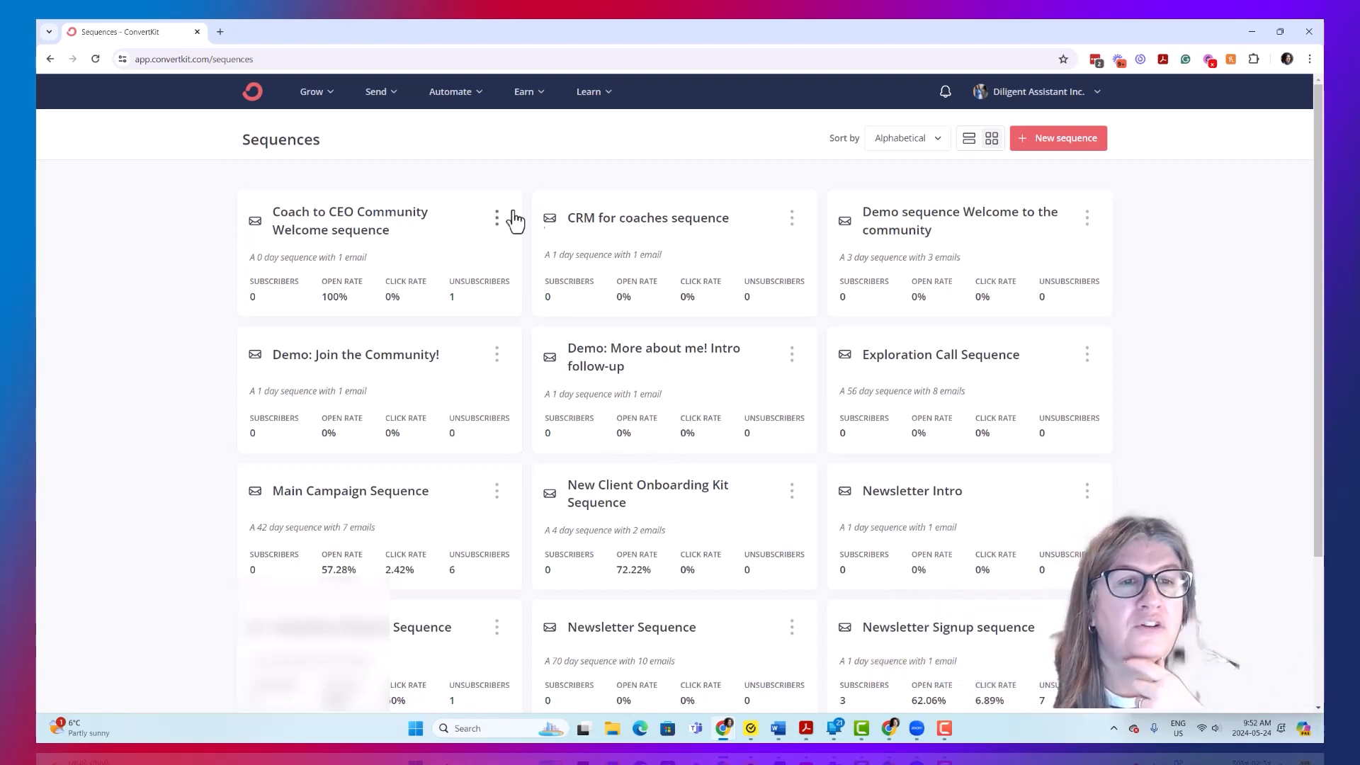
{"action": "left_click", "coordinate": [1062, 138]}
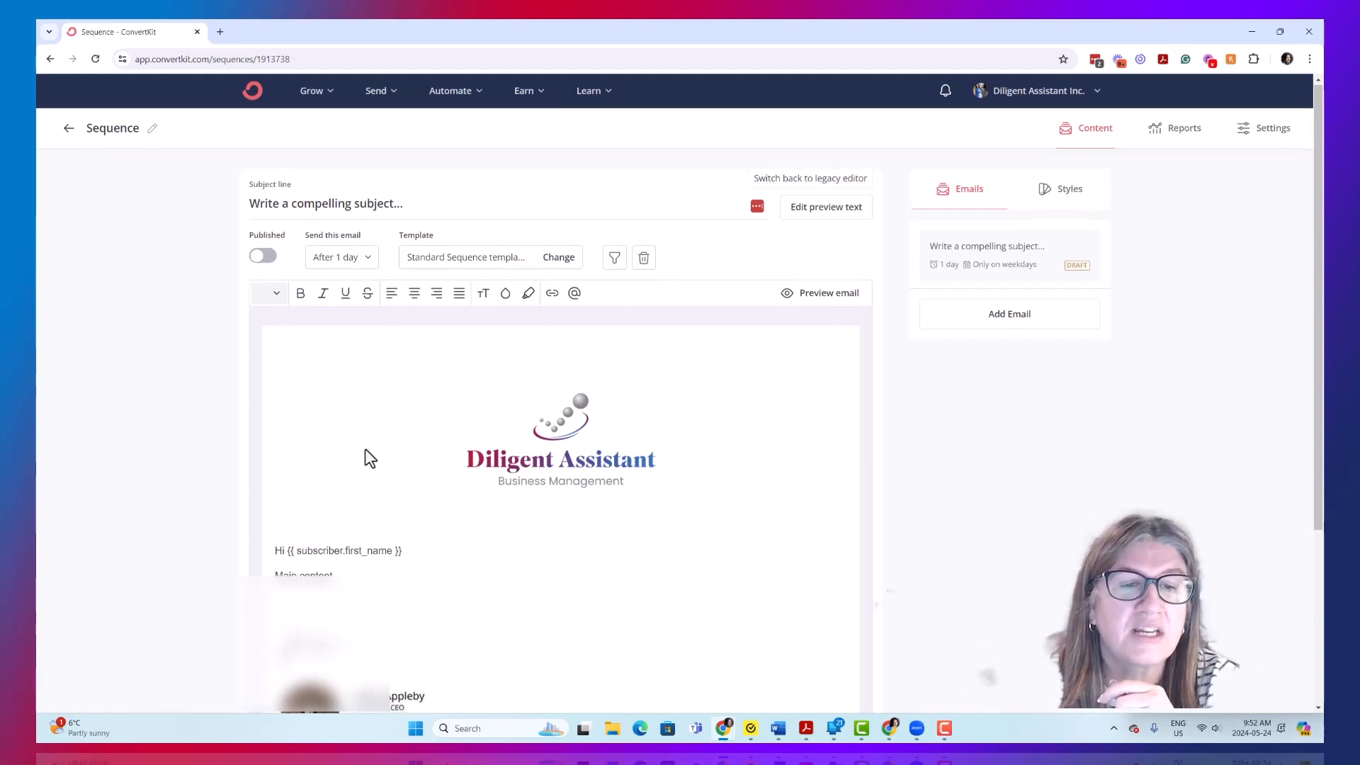
- Review the first sequence email's template content and its options for send delay and sending days
{"action": "scroll", "coordinate": [364, 456], "scroll_direction": "down", "scroll_amount": 2}
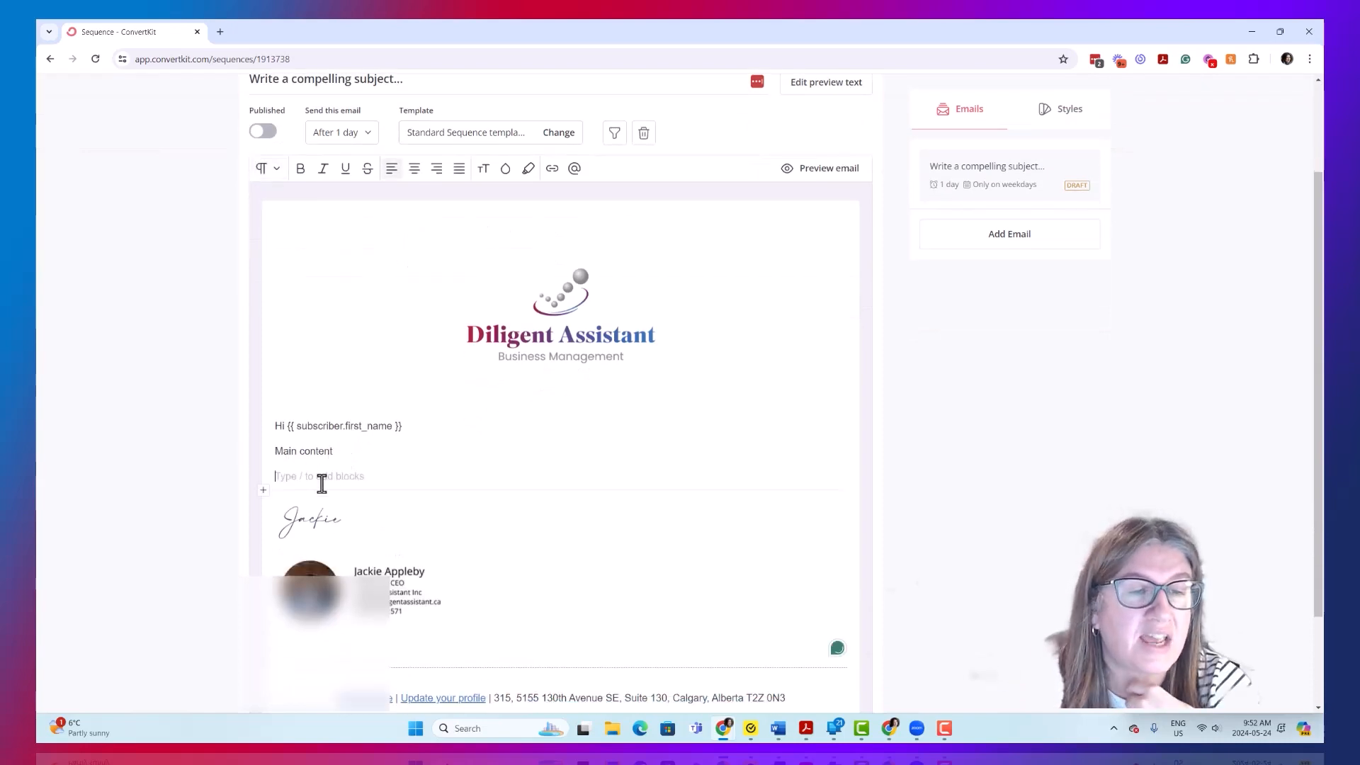
{"action": "scroll", "coordinate": [808, 576], "scroll_direction": "down", "scroll_amount": 1}
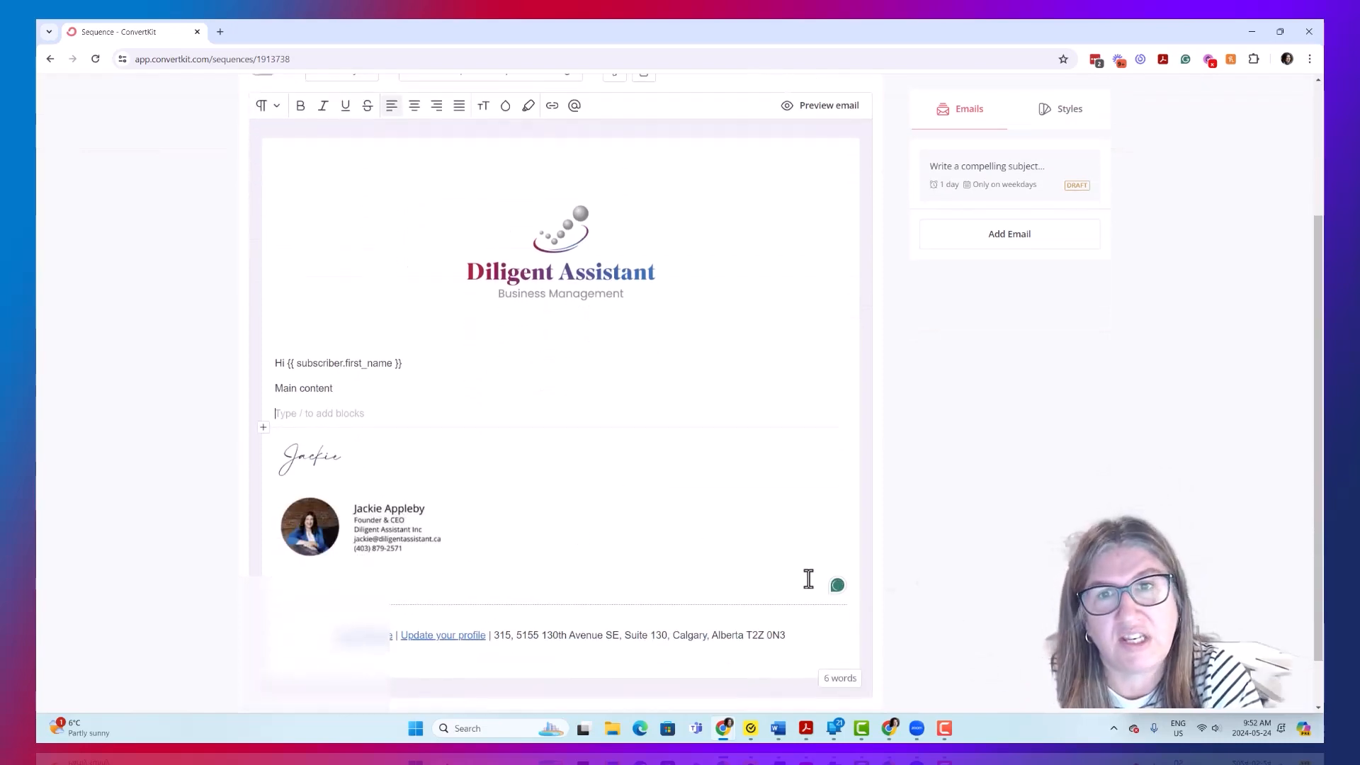
{"action": "scroll", "coordinate": [810, 567], "scroll_direction": "up", "scroll_amount": 3}
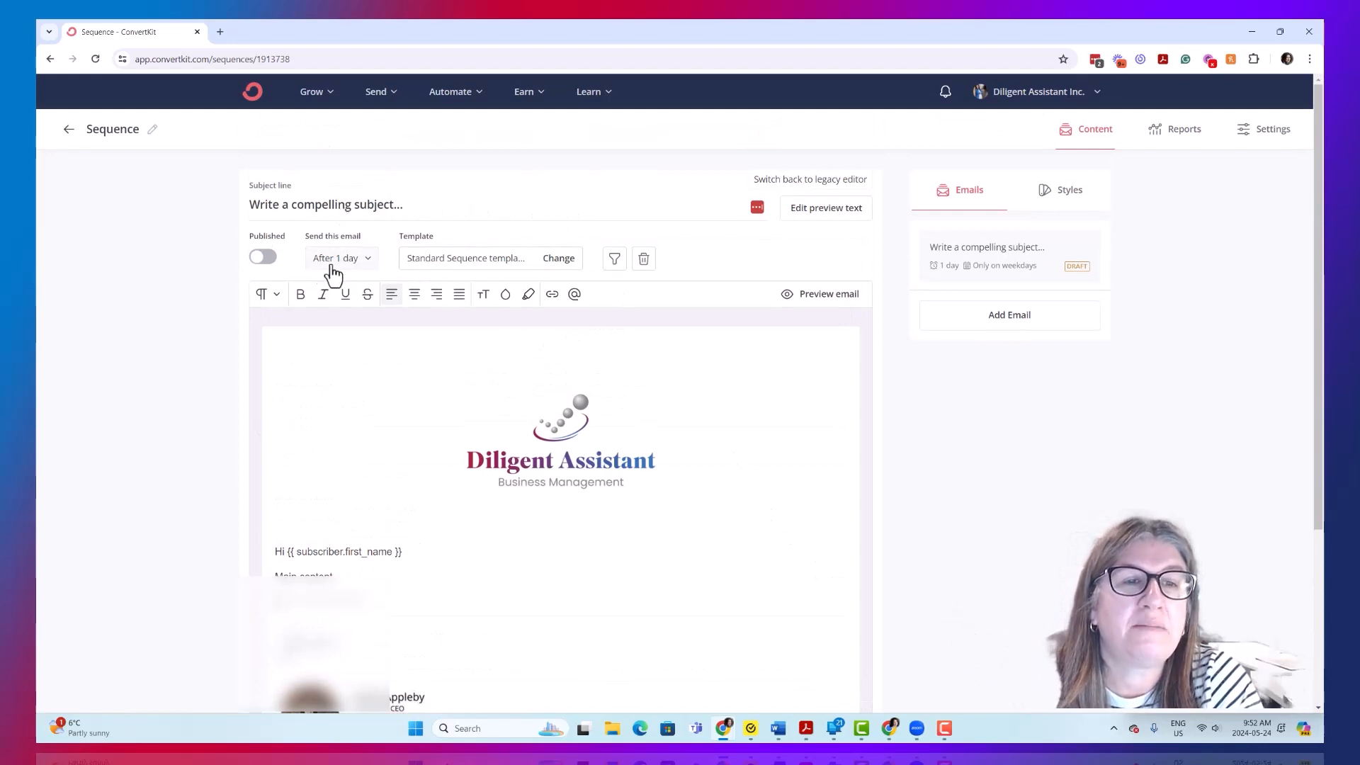
{"action": "left_click", "coordinate": [370, 266]}
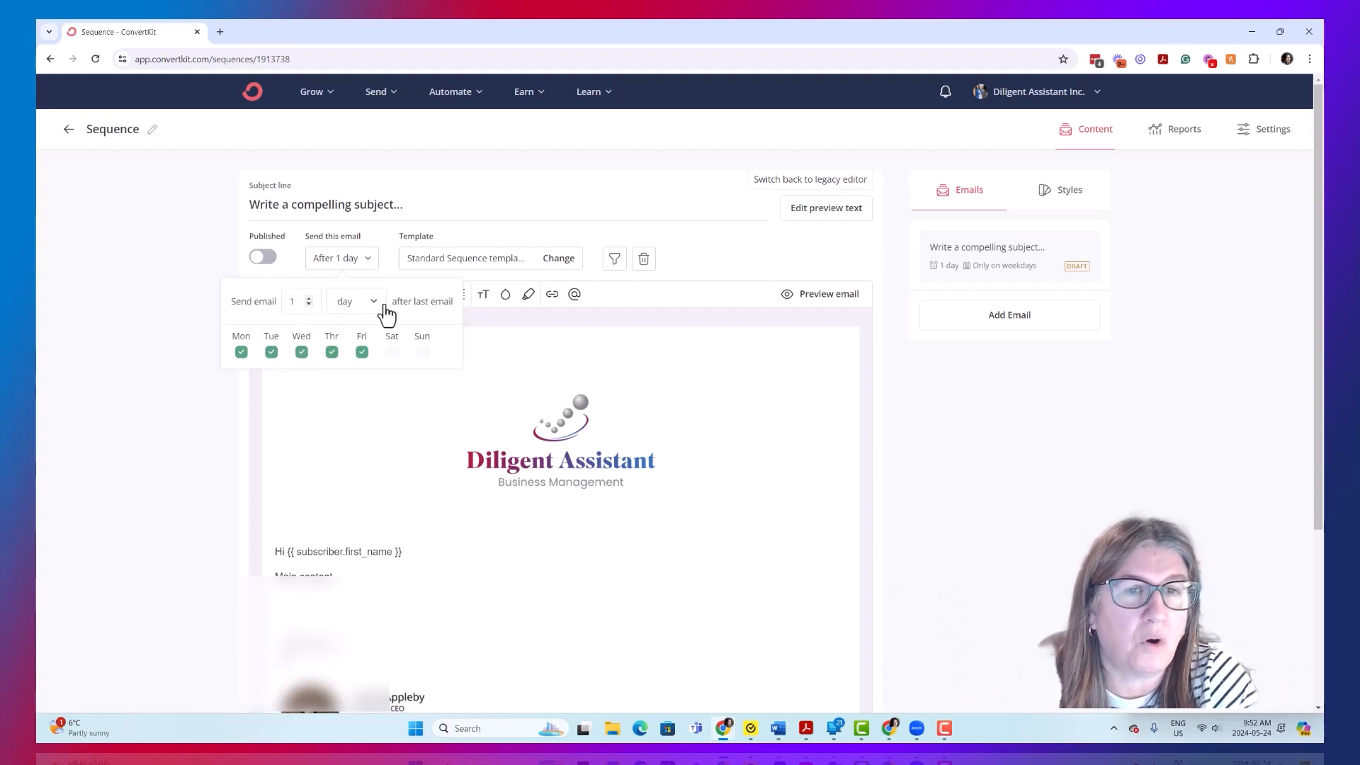
{"action": "left_click", "coordinate": [347, 261]}
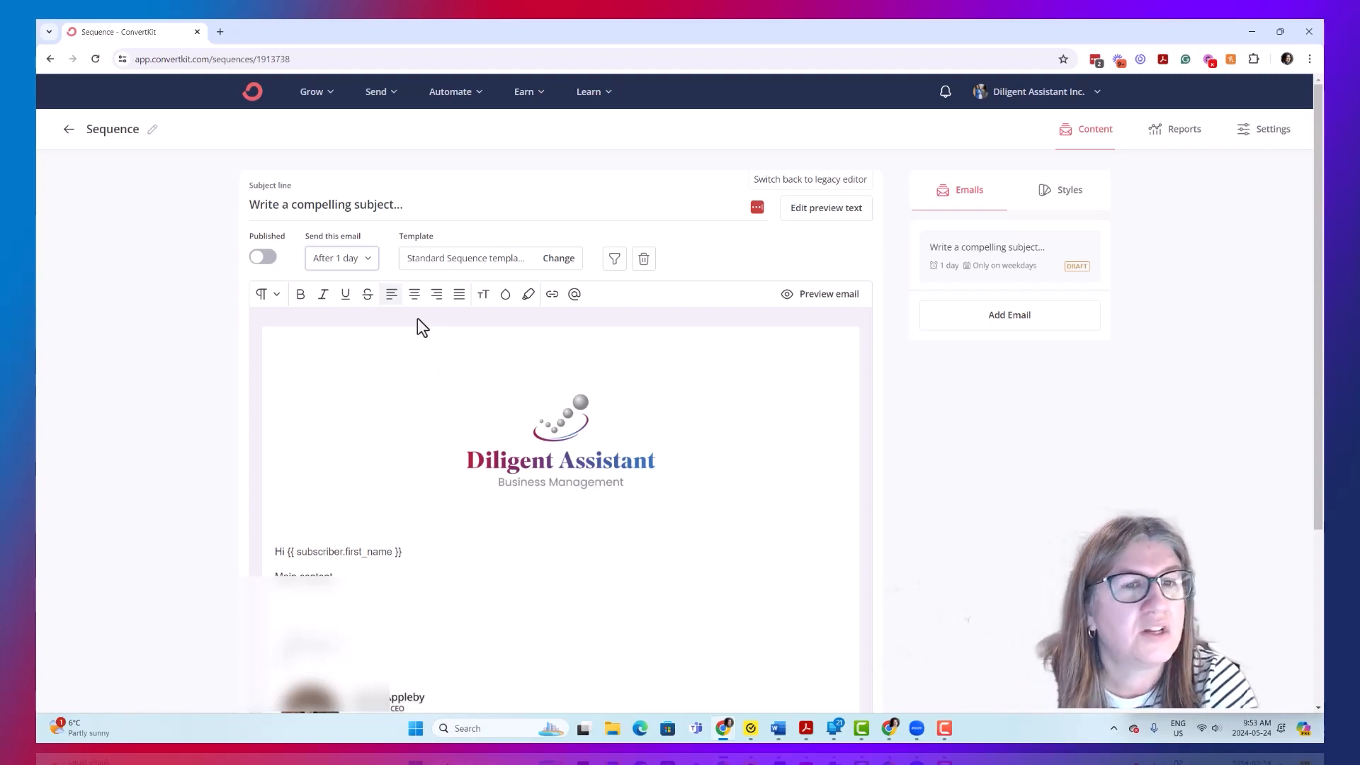
{"action": "left_click", "coordinate": [369, 259]}
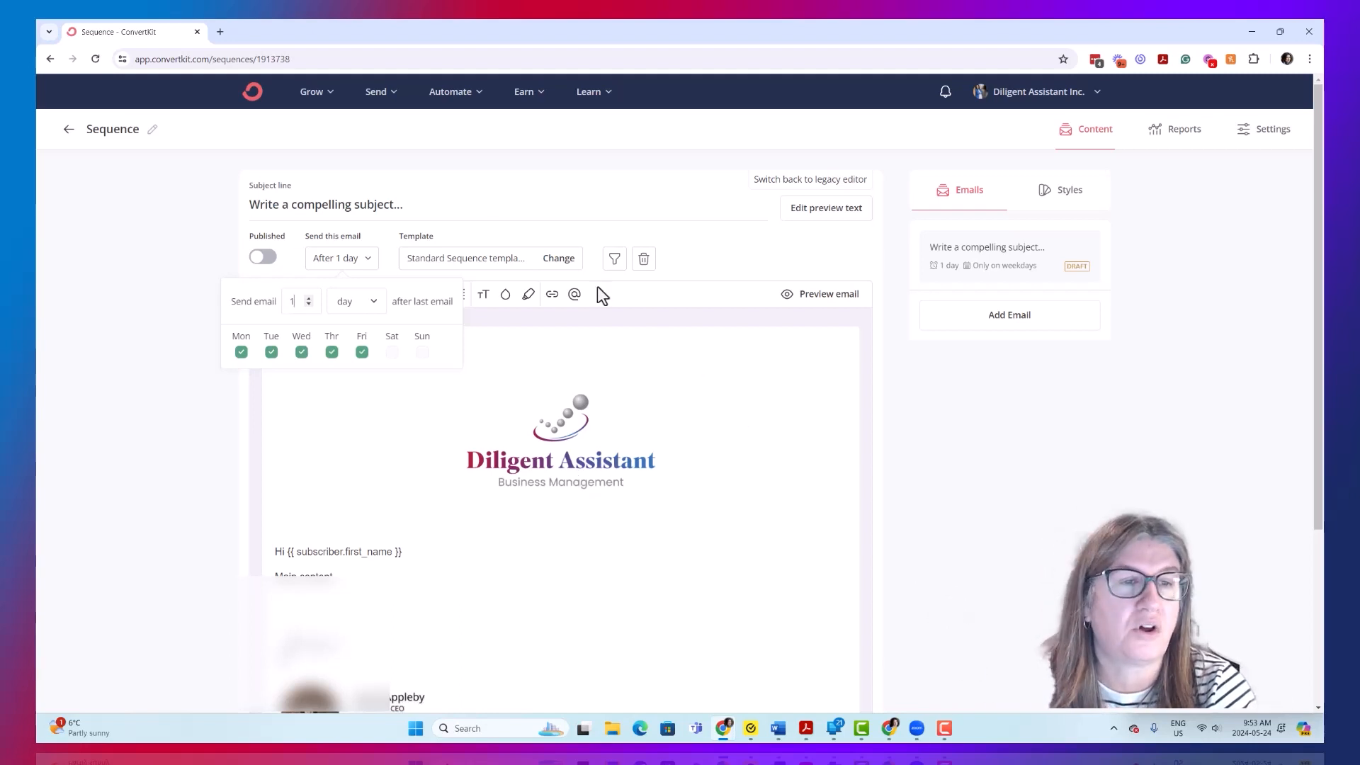
{"action": "left_click", "coordinate": [742, 438]}
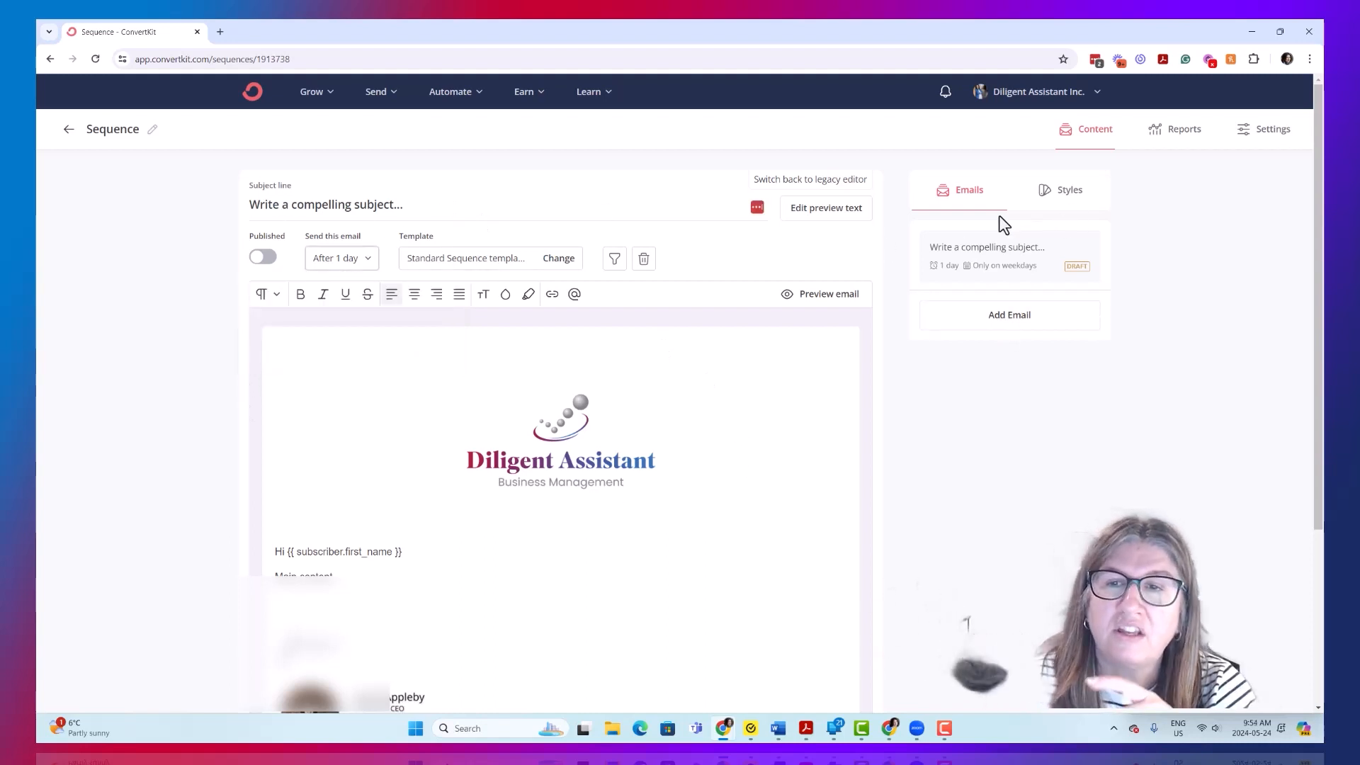
- Add a second email to the sequence and view the style settings of its contact signature image
{"action": "left_click", "coordinate": [1049, 323]}
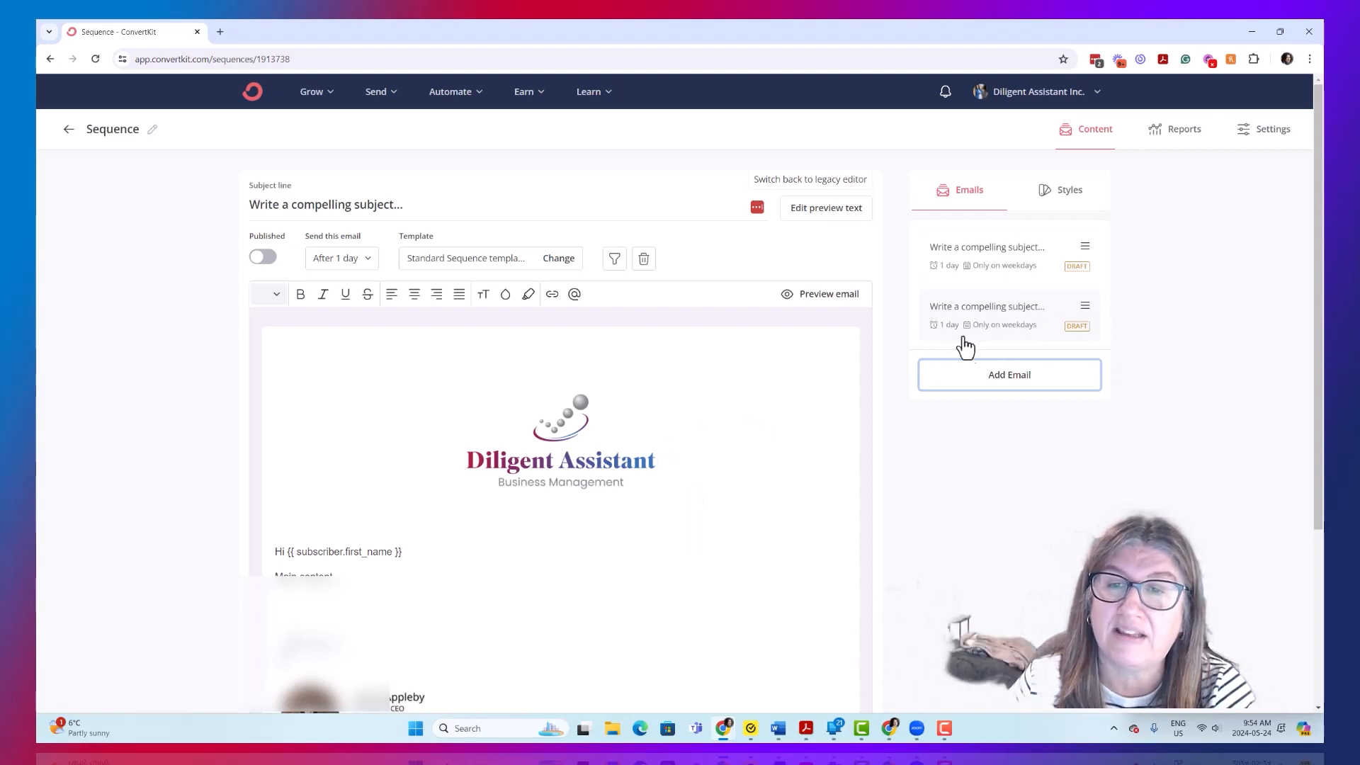
{"action": "left_click", "coordinate": [1061, 203]}
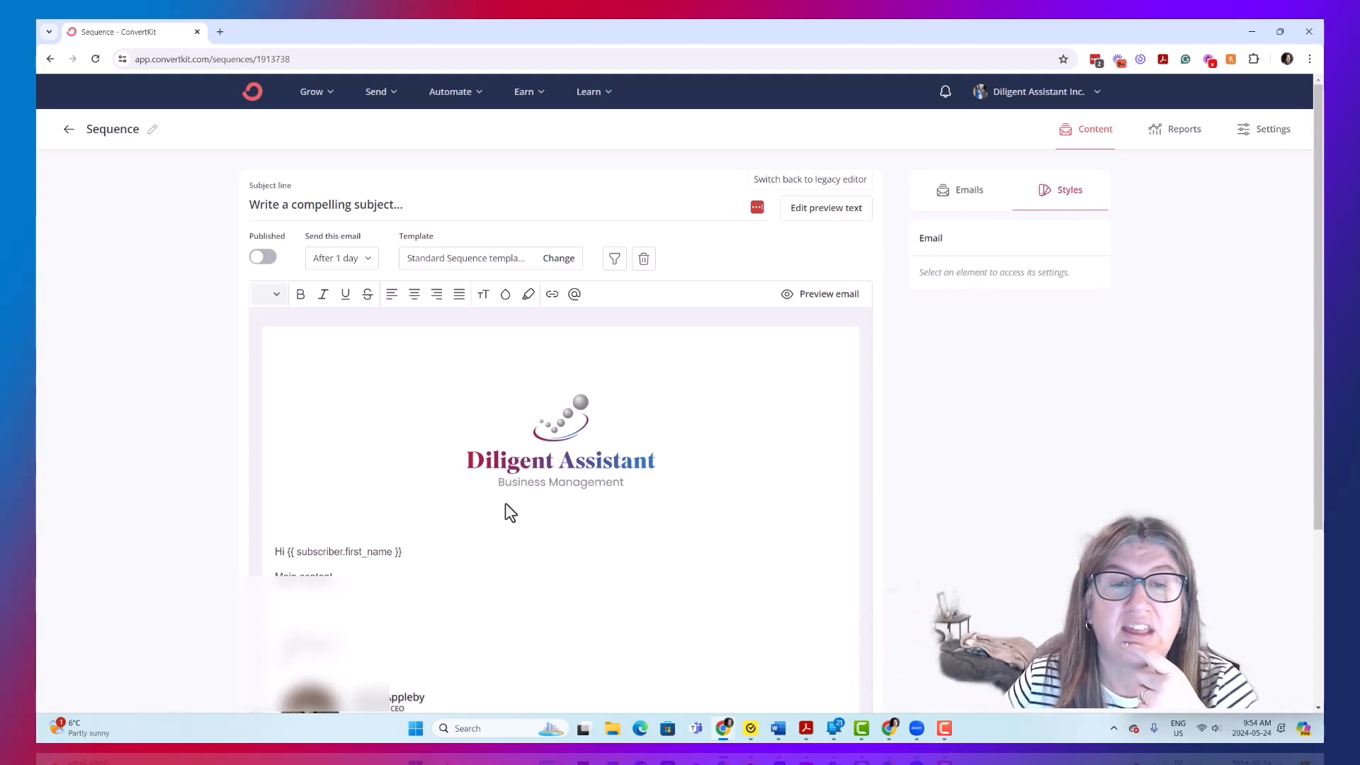
{"action": "left_click", "coordinate": [346, 550]}
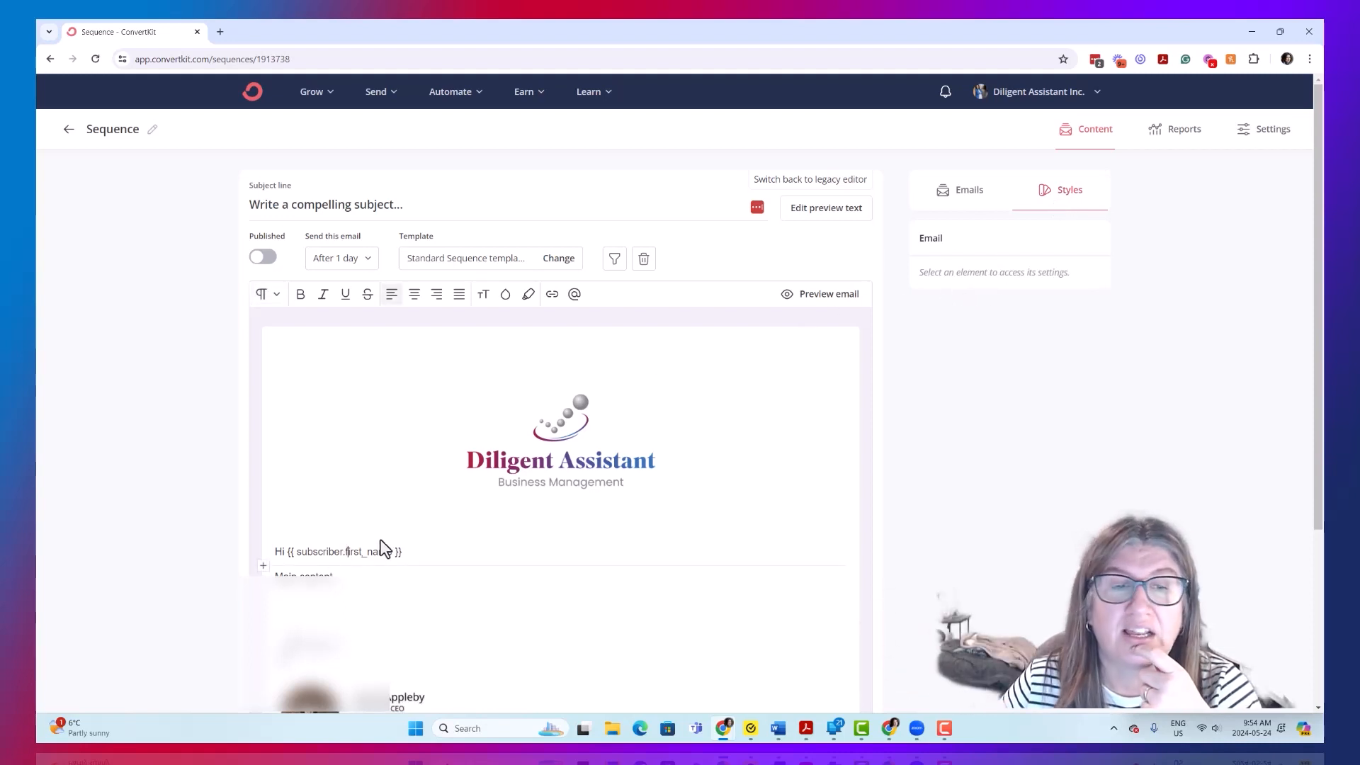
{"action": "scroll", "coordinate": [838, 291], "scroll_direction": "down", "scroll_amount": 3}
{"action": "left_click", "coordinate": [411, 476]}
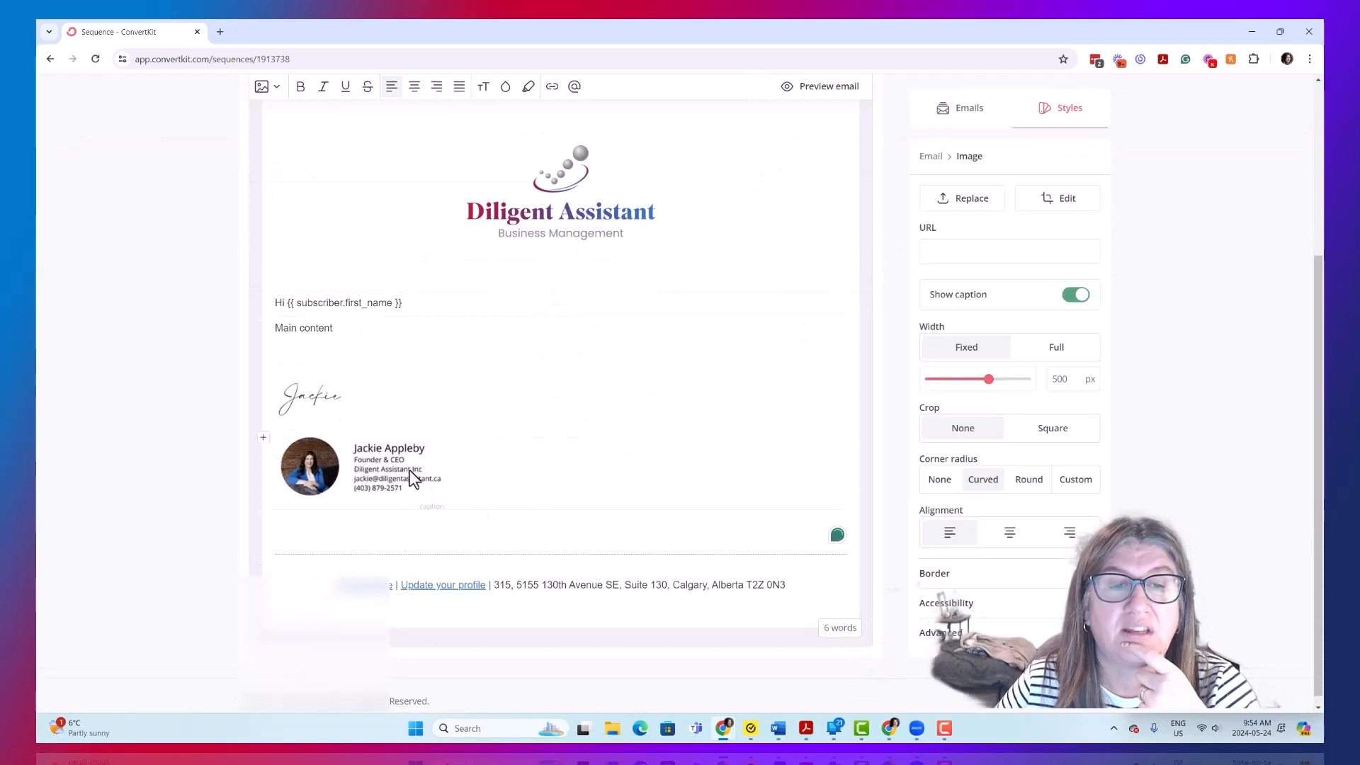
{"action": "scroll", "coordinate": [921, 269], "scroll_direction": "up", "scroll_amount": 1}
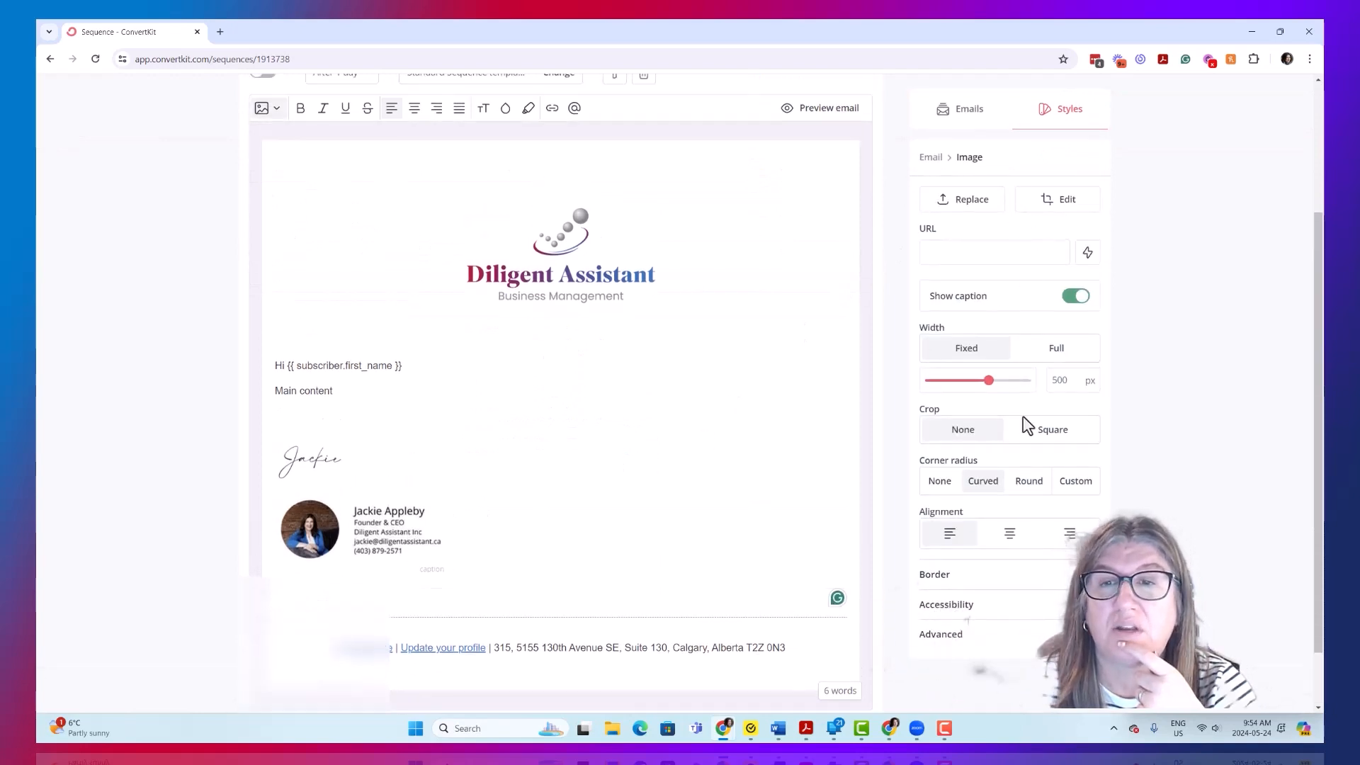
{"action": "scroll", "coordinate": [931, 468], "scroll_direction": "up", "scroll_amount": 3}
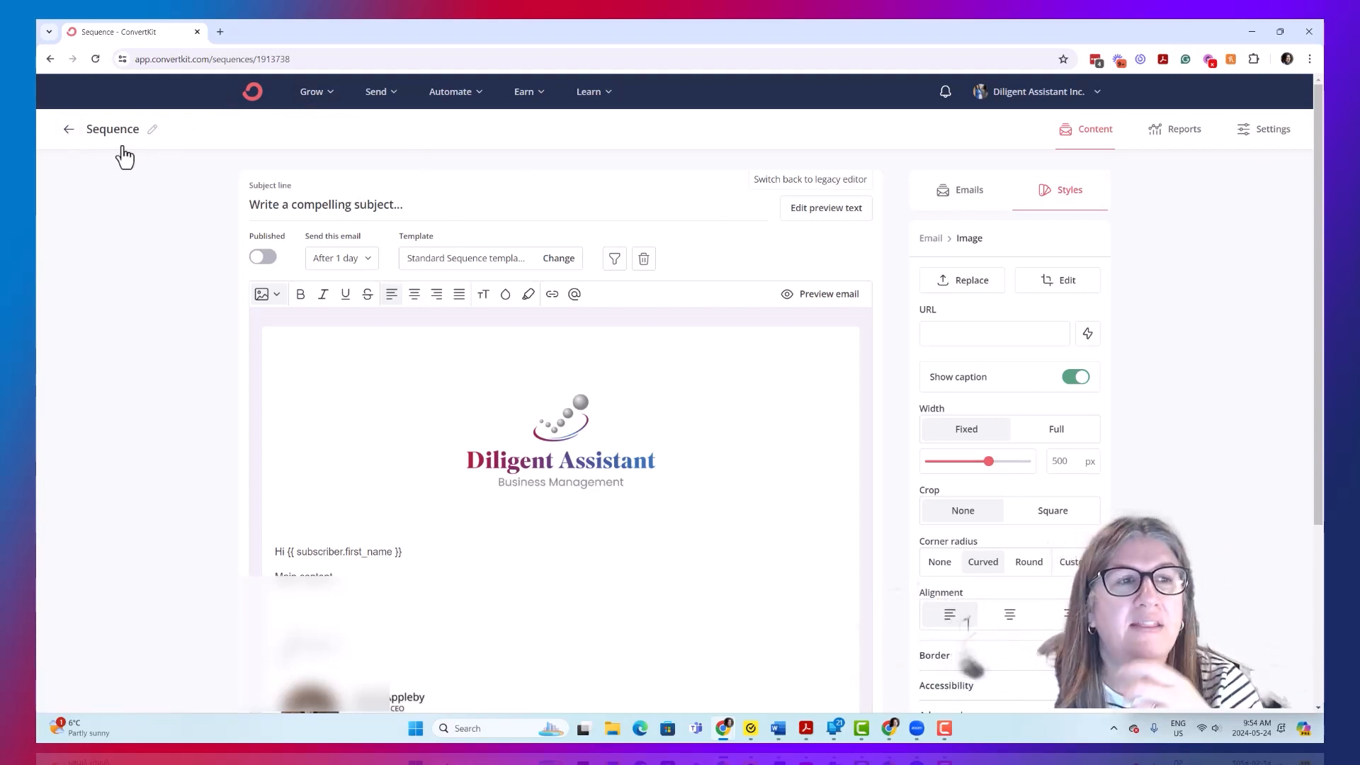
- Leave the sequence editor and open the existing automation rule triggered by the "Lead - Unlock the path" tag
{"action": "left_click", "coordinate": [70, 133]}
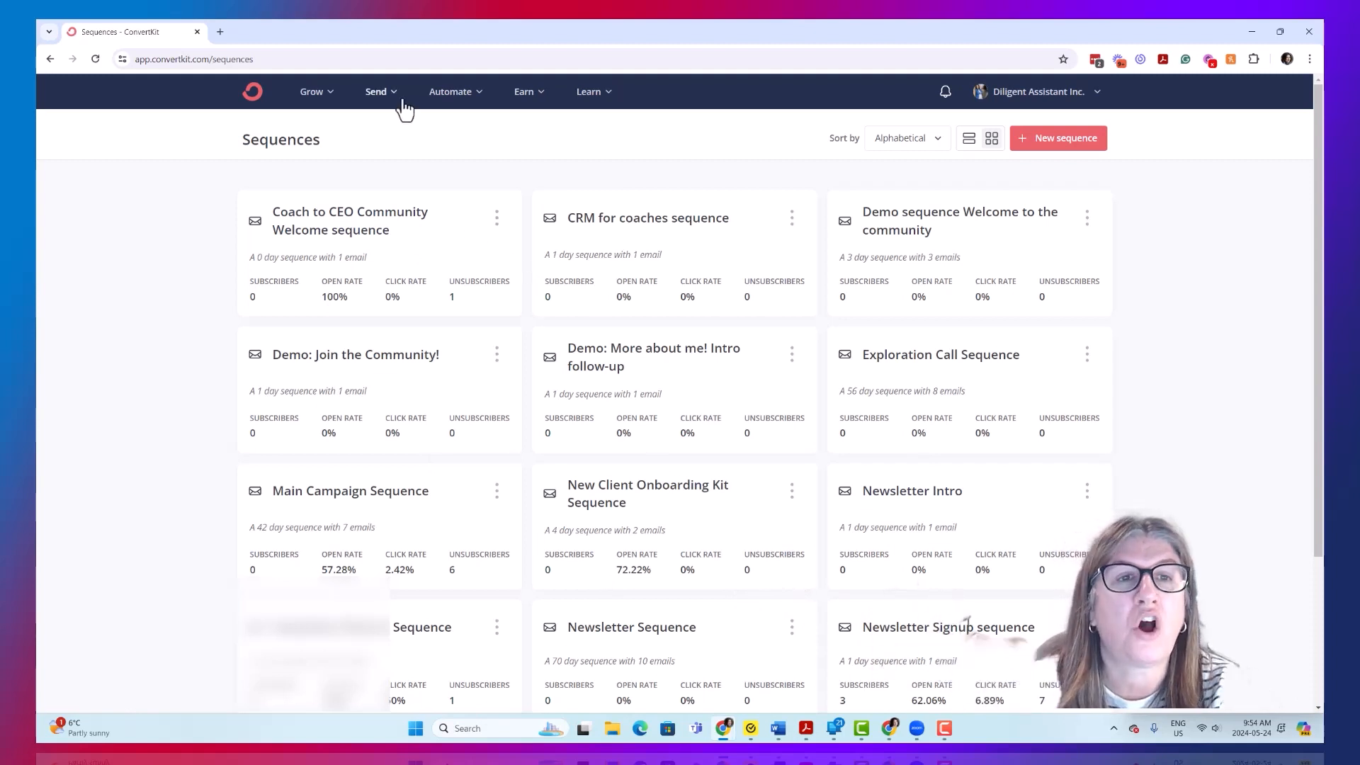
{"action": "left_click", "coordinate": [451, 99]}
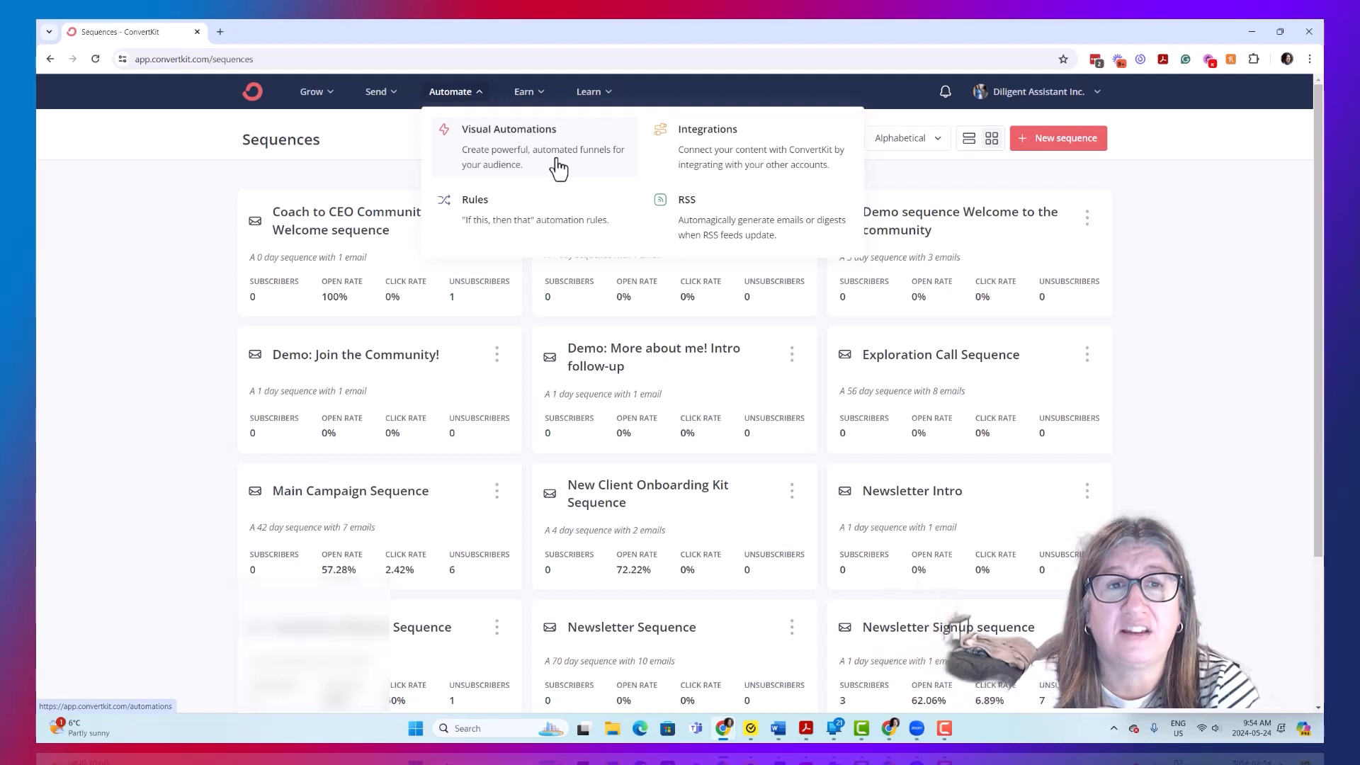
{"action": "left_click", "coordinate": [562, 215]}
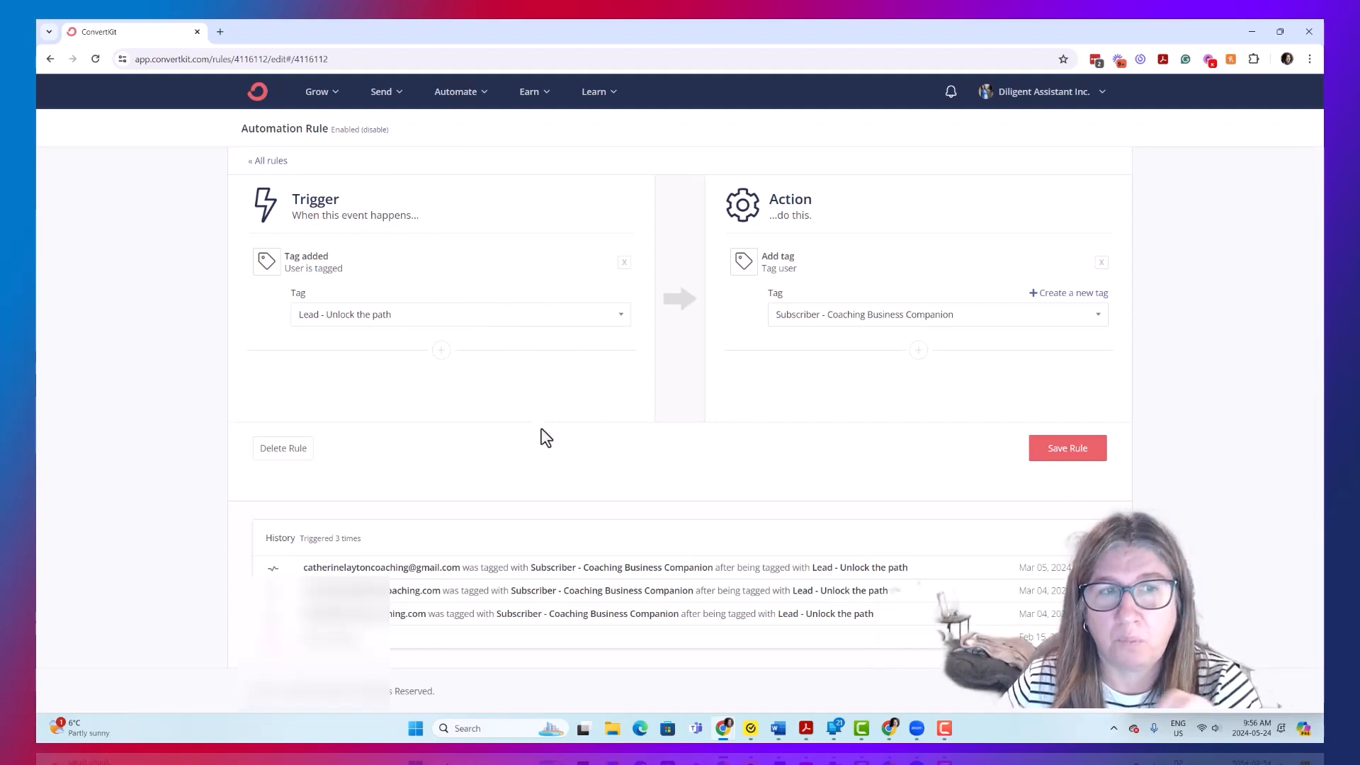
- Go back to the rules list and start a new automation rule to view its available triggers and actions
{"action": "left_click", "coordinate": [50, 59]}
{"action": "left_click", "coordinate": [1076, 142]}
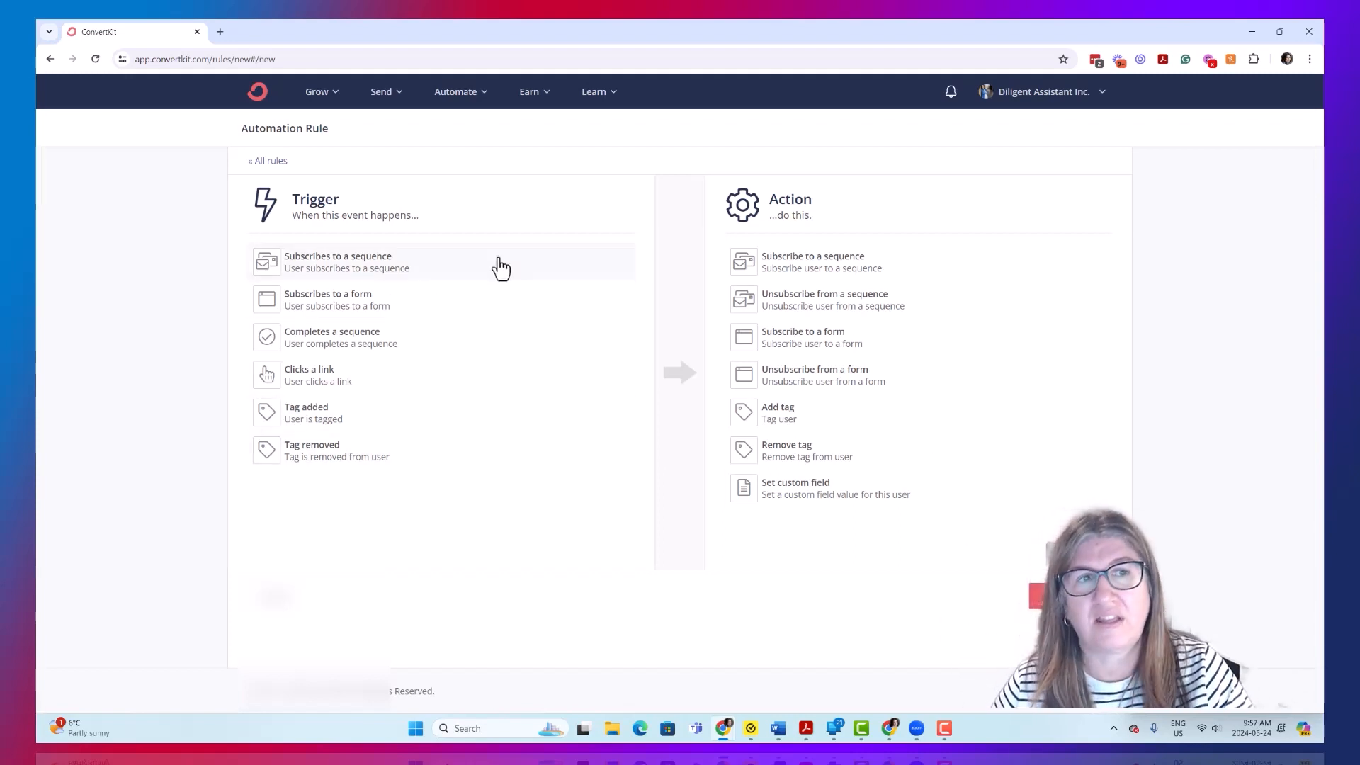
- Open Visual Automations and look over the existing automations, including the one for welcoming newsletter subscribers
{"action": "left_click", "coordinate": [455, 94]}
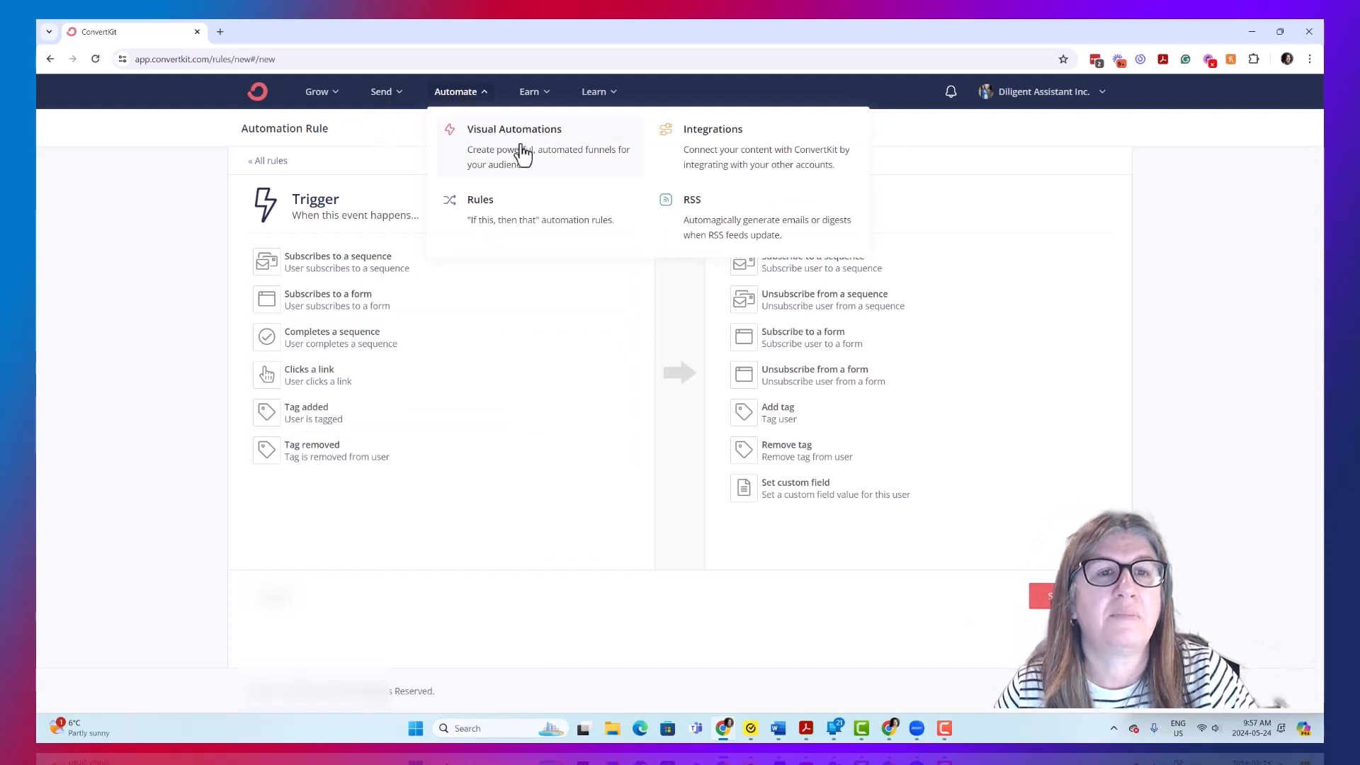
{"action": "left_click", "coordinate": [522, 148]}
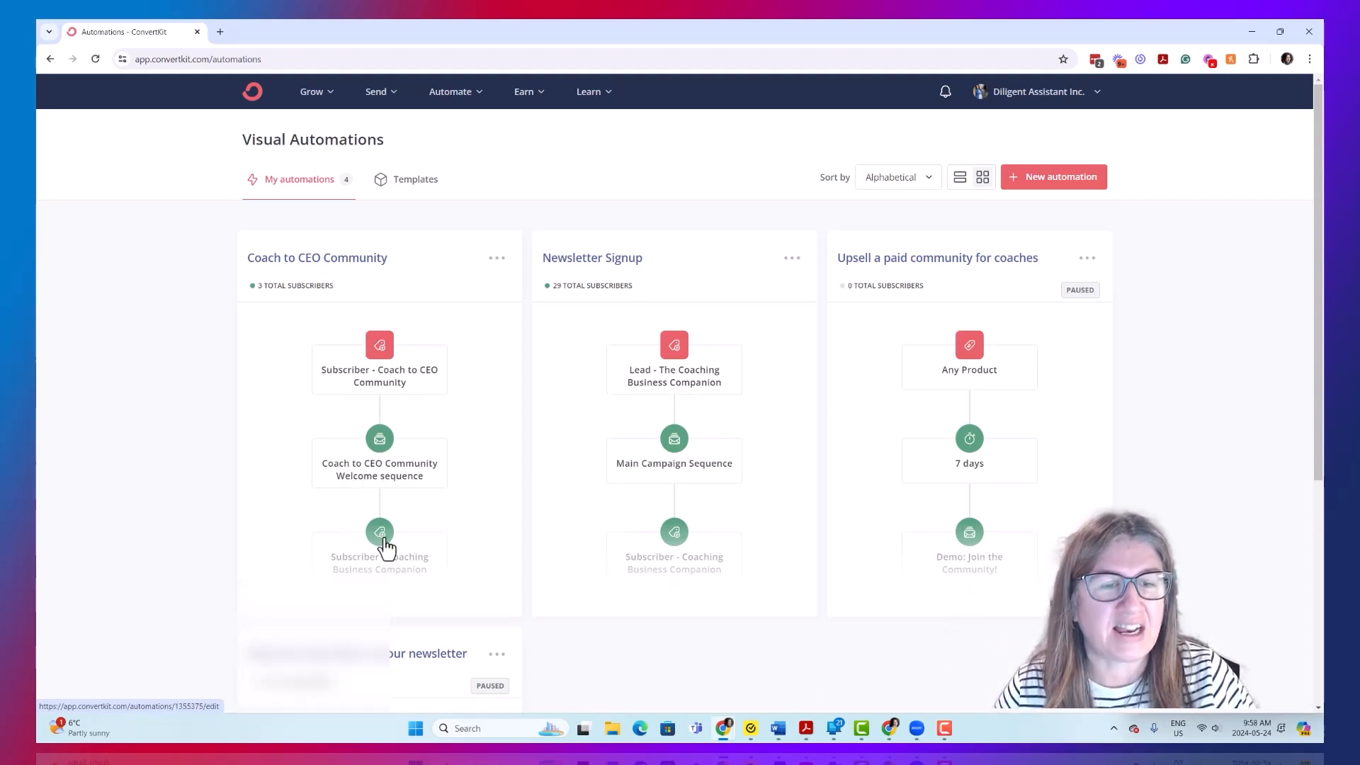
{"action": "scroll", "coordinate": [453, 363], "scroll_direction": "down", "scroll_amount": 4}
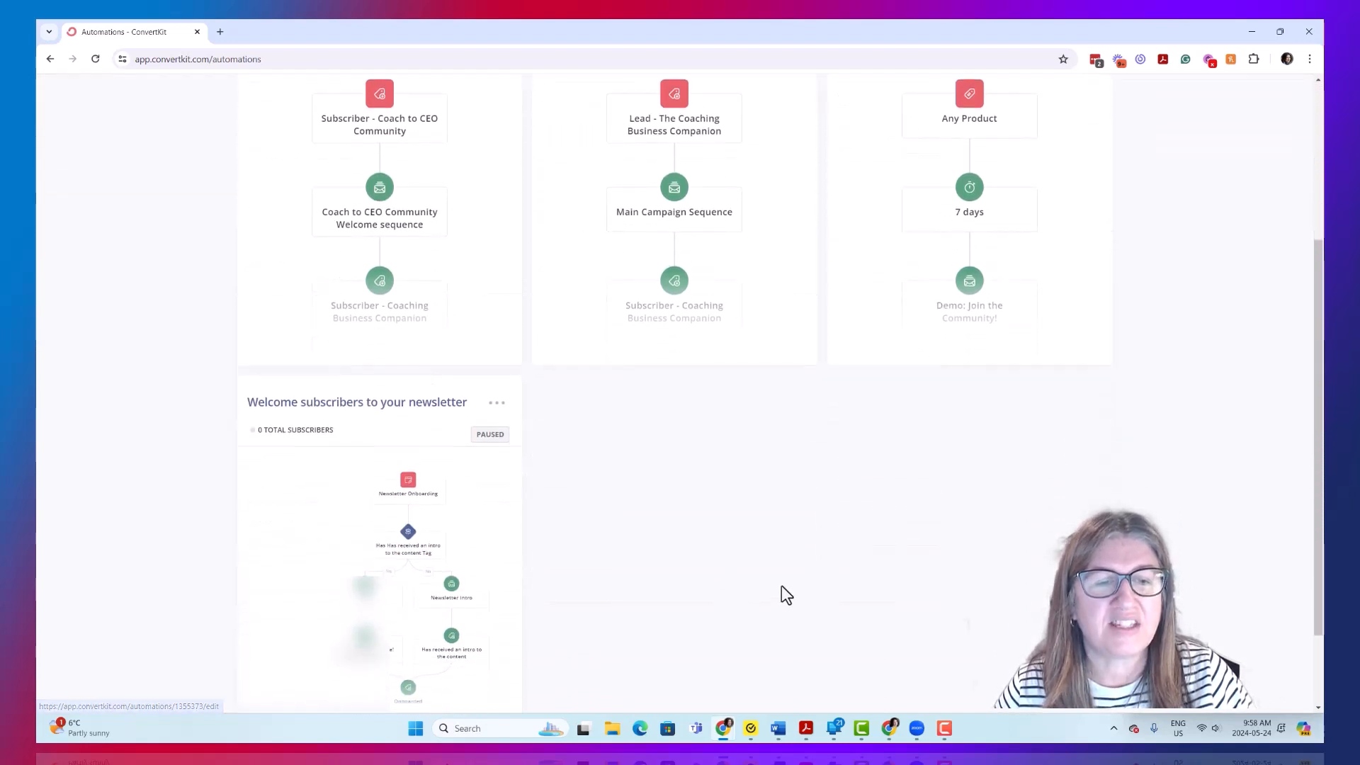
{"action": "scroll", "coordinate": [410, 488], "scroll_direction": "up", "scroll_amount": 4}
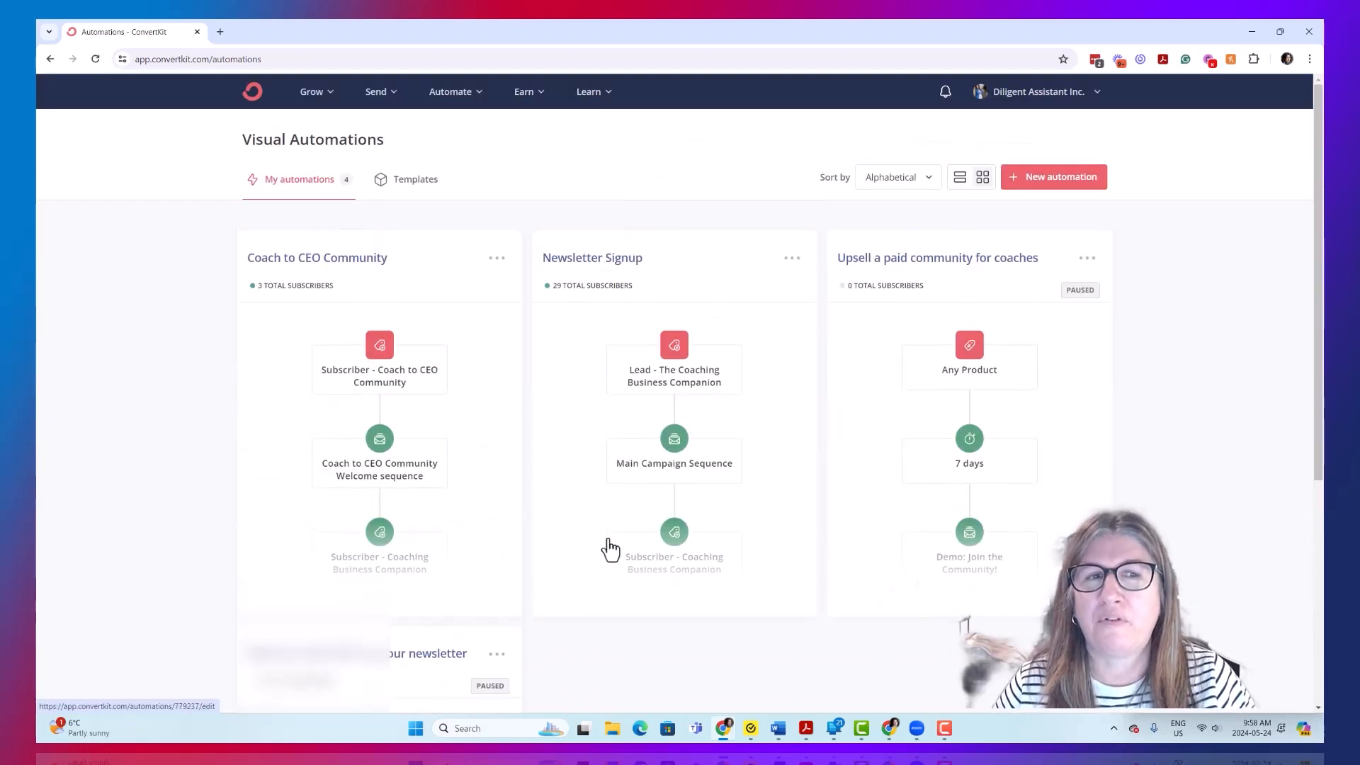
{"action": "scroll", "coordinate": [497, 456], "scroll_direction": "down", "scroll_amount": 1}
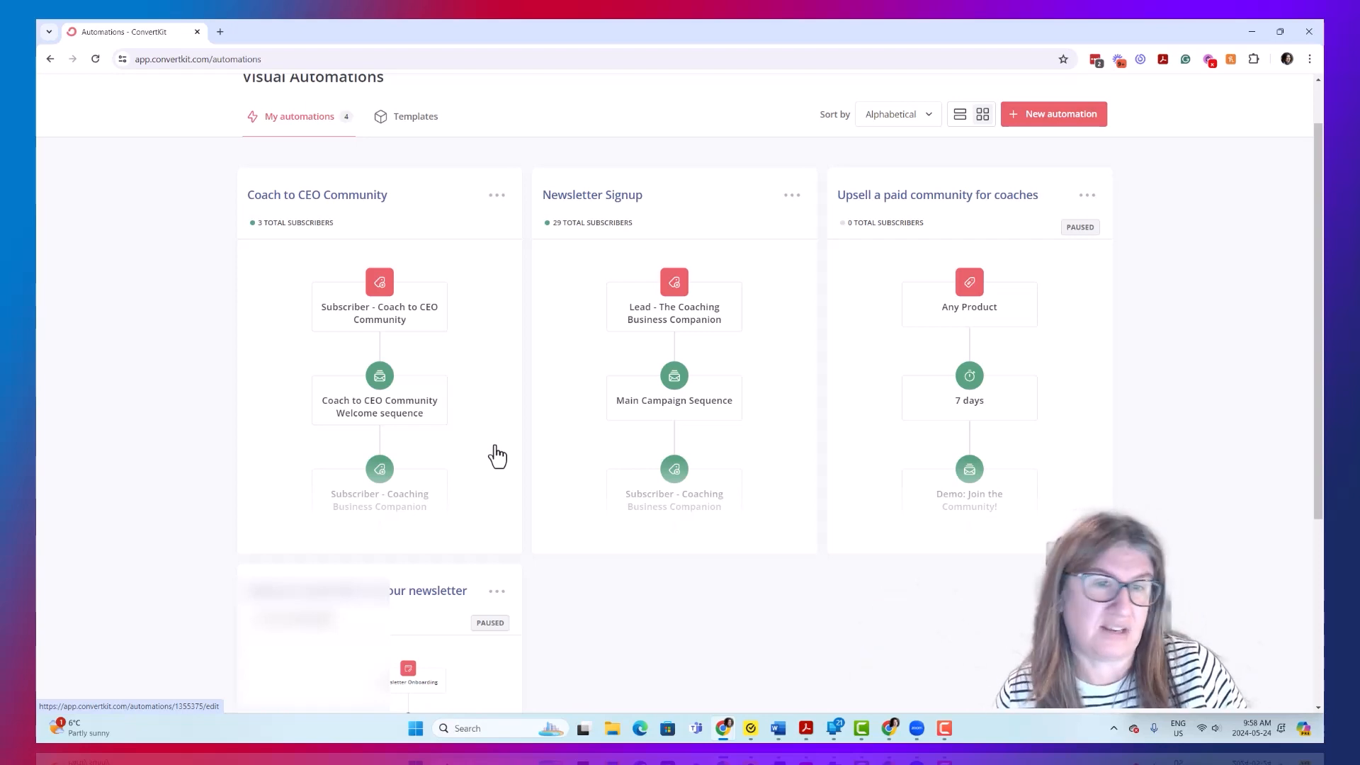
{"action": "scroll", "coordinate": [674, 572], "scroll_direction": "down", "scroll_amount": 2}
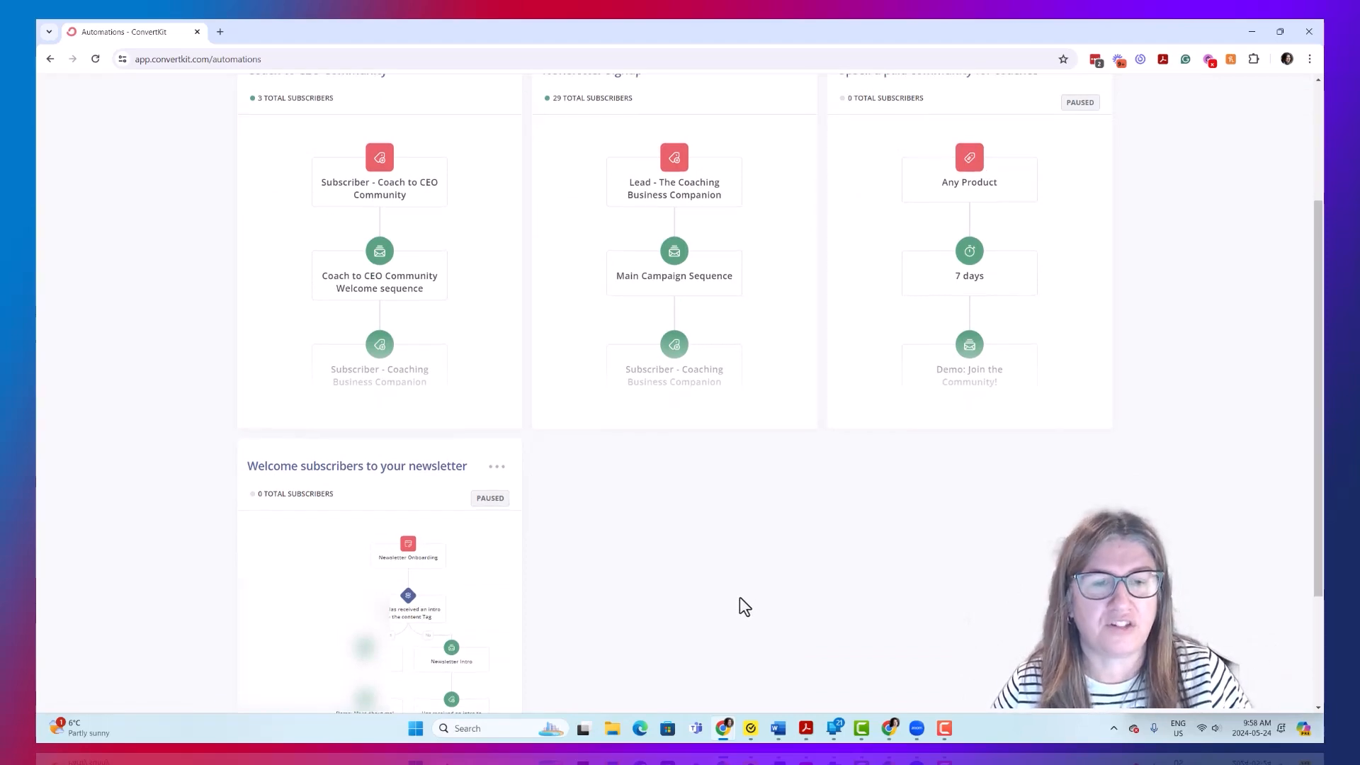
{"action": "scroll", "coordinate": [741, 598], "scroll_direction": "up", "scroll_amount": 3}
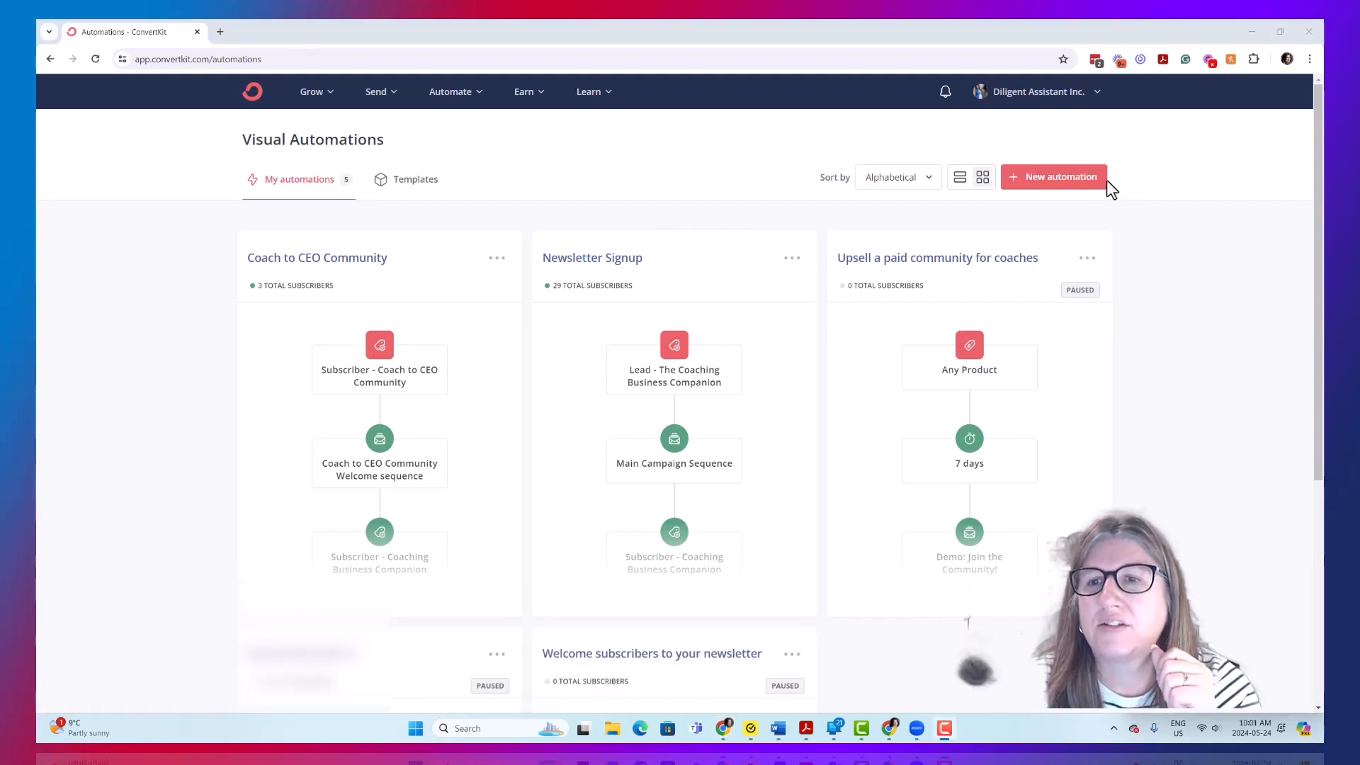
- Create a new visual automation from scratch and start building it
{"action": "left_click", "coordinate": [1043, 183]}
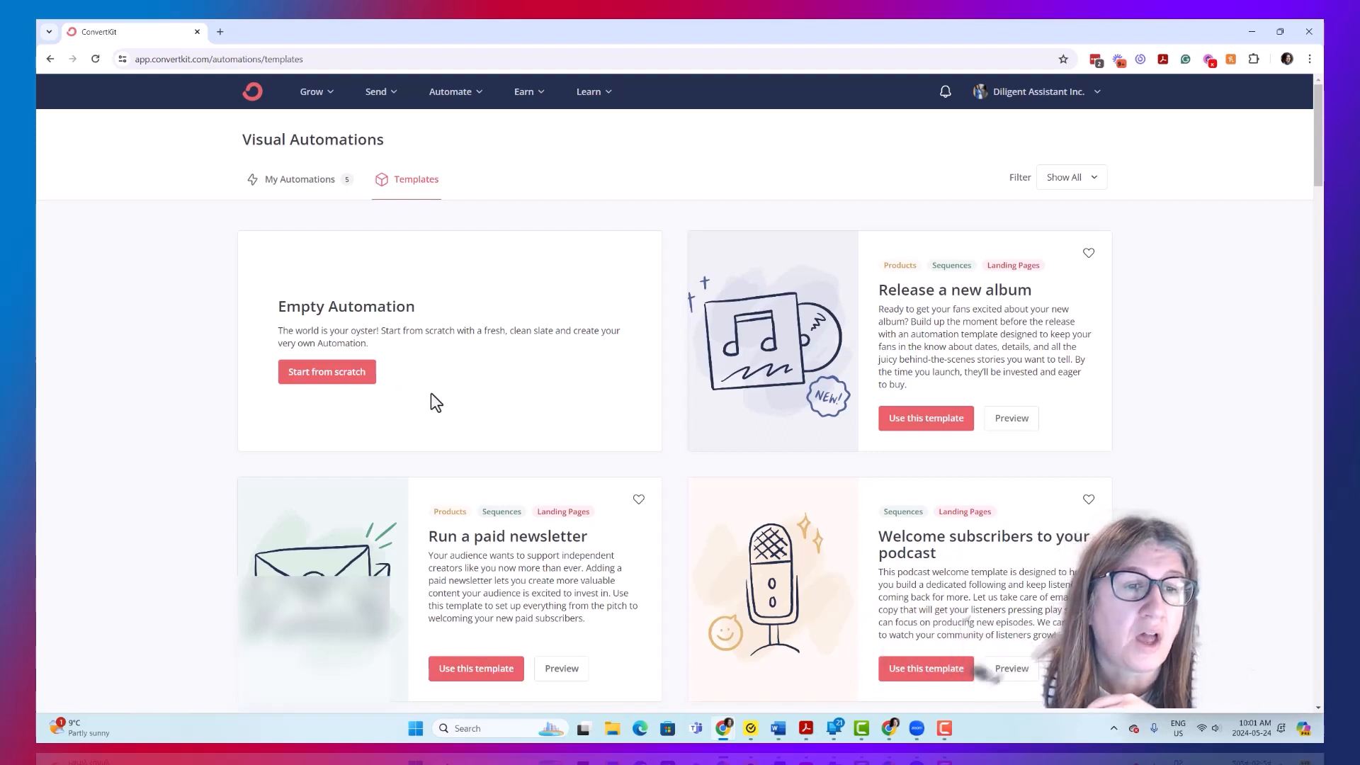
{"action": "left_click", "coordinate": [328, 373]}
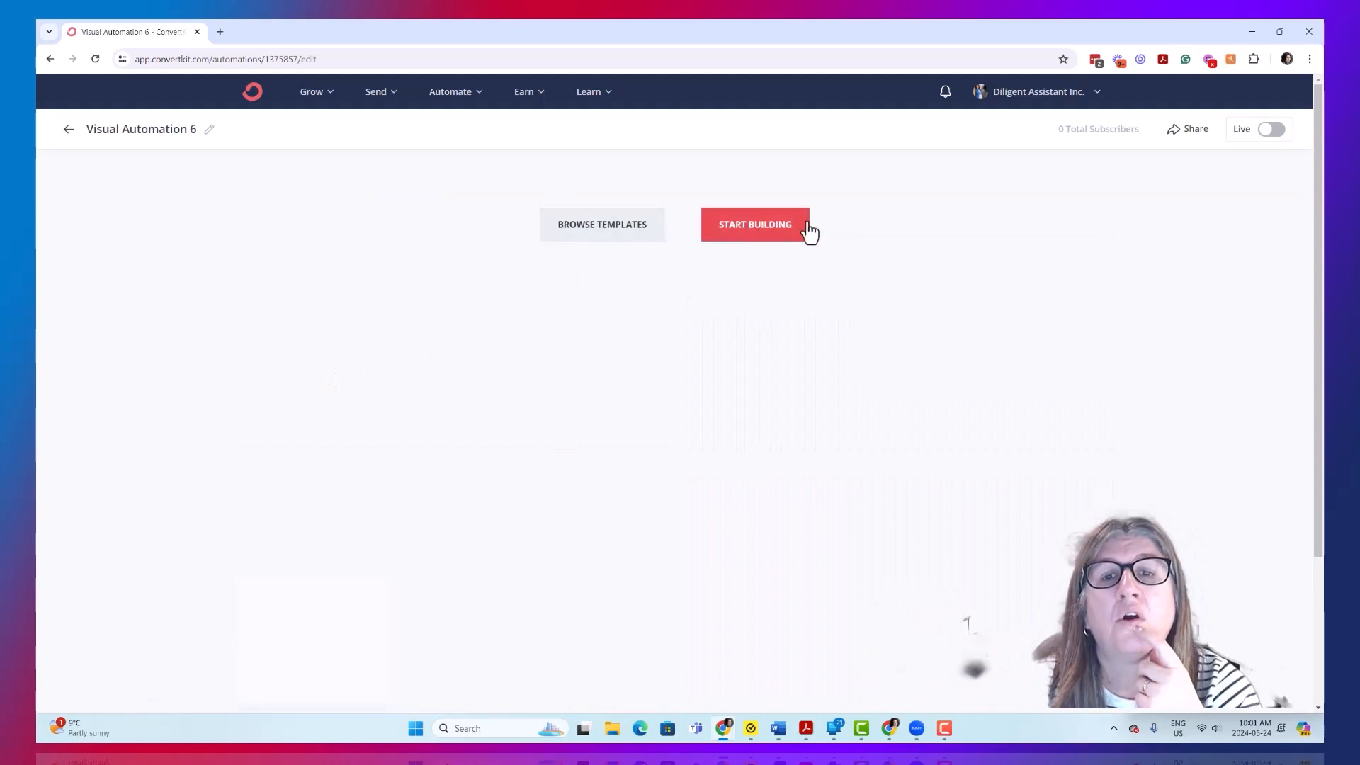
{"action": "left_click", "coordinate": [760, 238]}
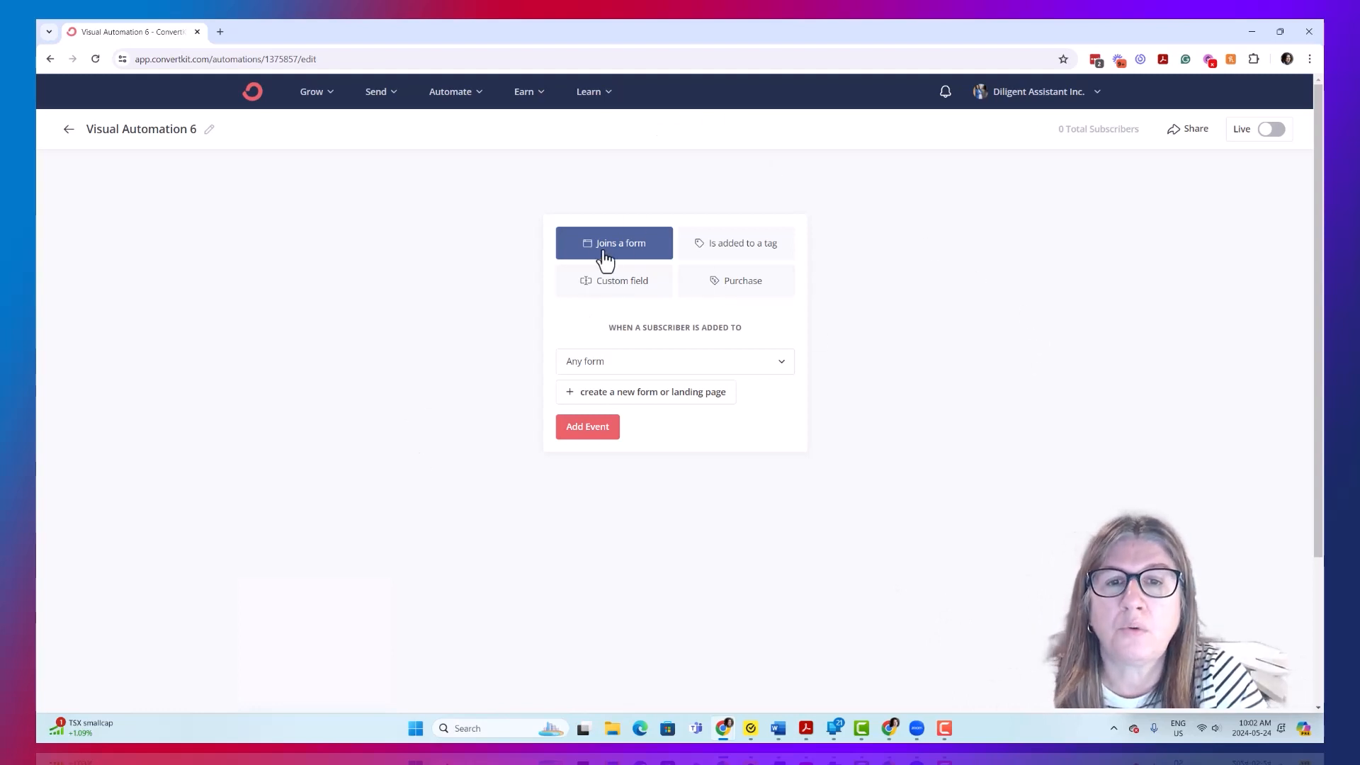
- Set the automation's entry event to a subscriber being tagged with "Lead - 4 Reasons Webinar"
{"action": "left_click", "coordinate": [755, 260]}
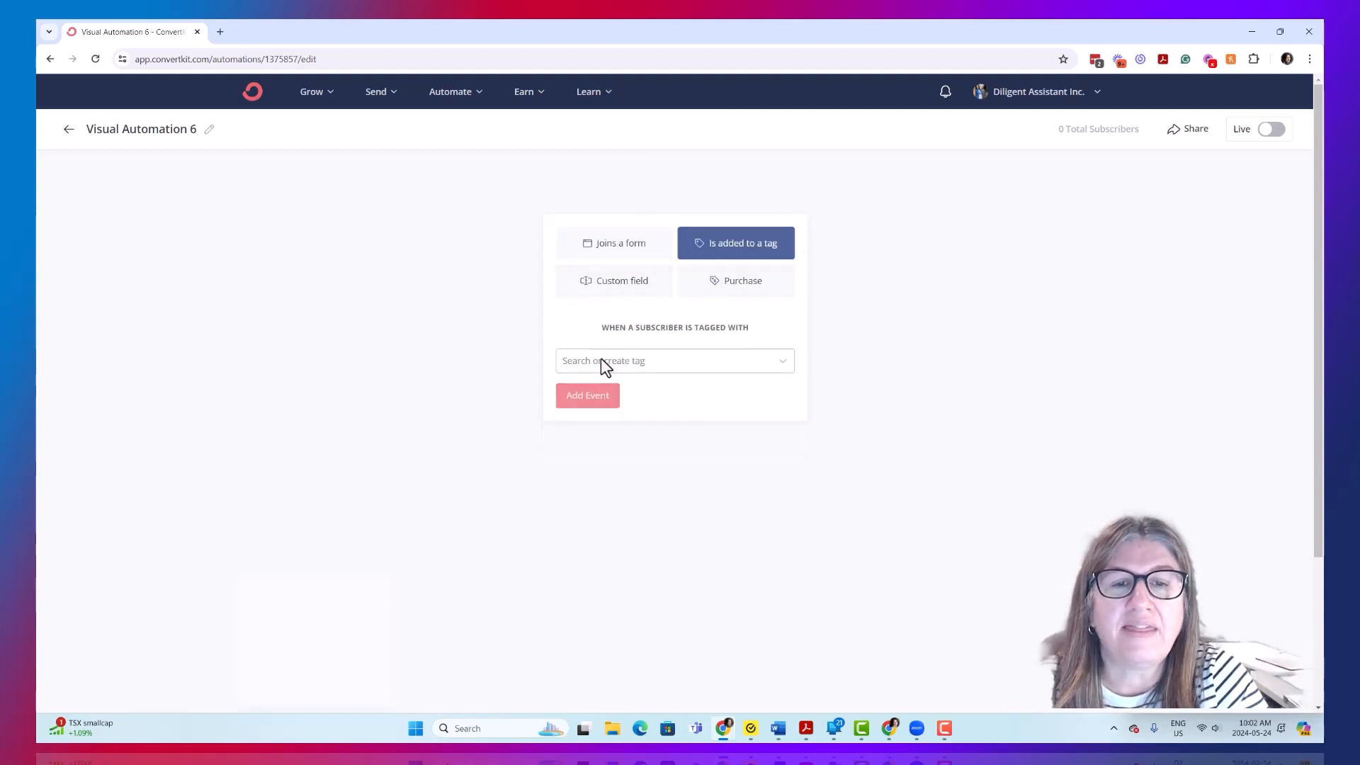
{"action": "left_click", "coordinate": [661, 362]}
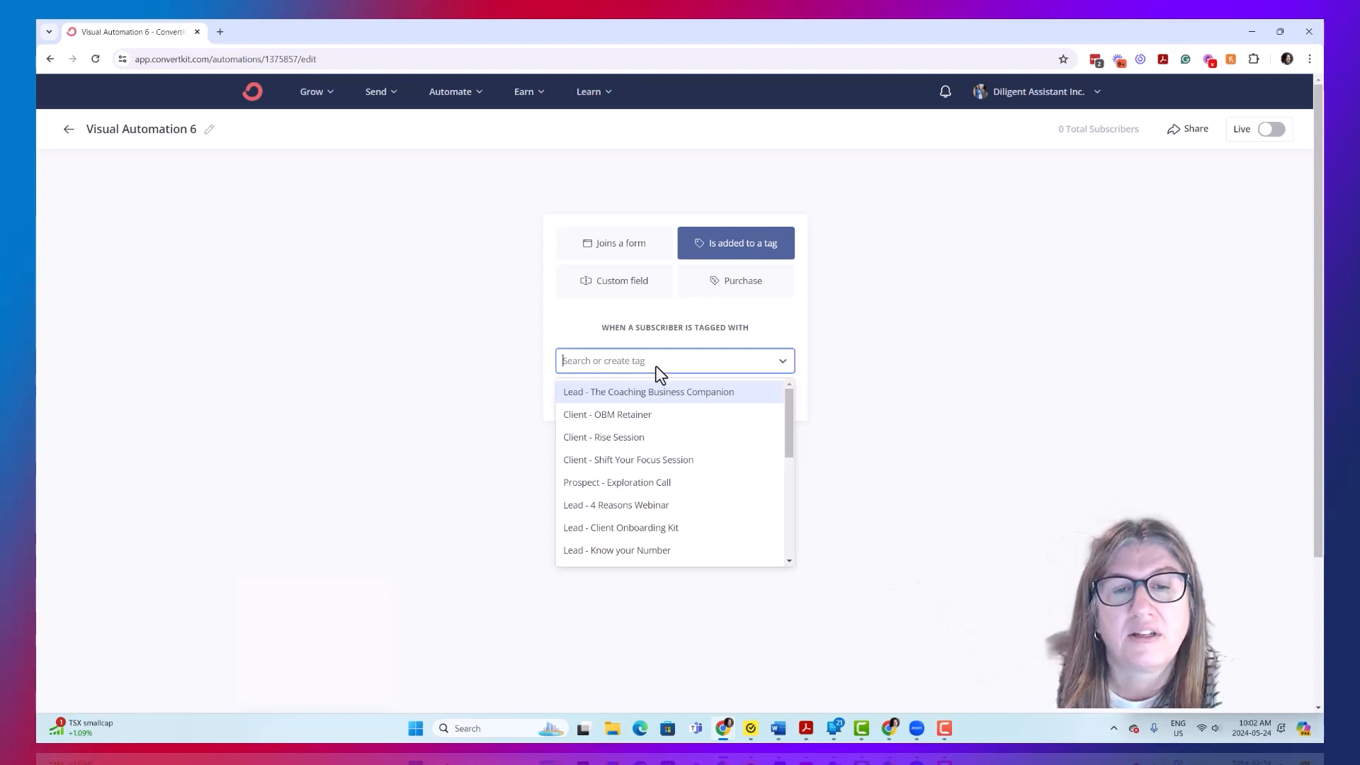
{"action": "scroll", "coordinate": [738, 445], "scroll_direction": "down", "scroll_amount": 1}
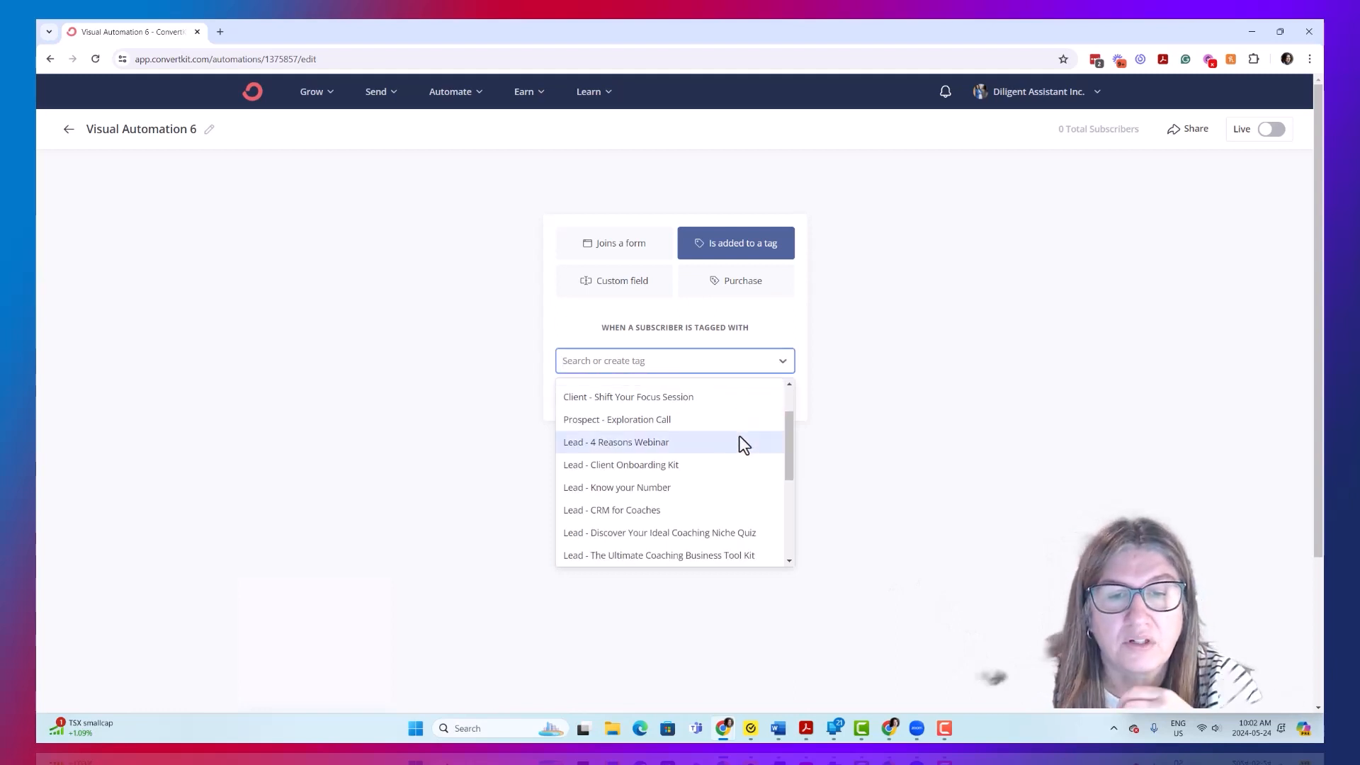
{"action": "left_click", "coordinate": [632, 443]}
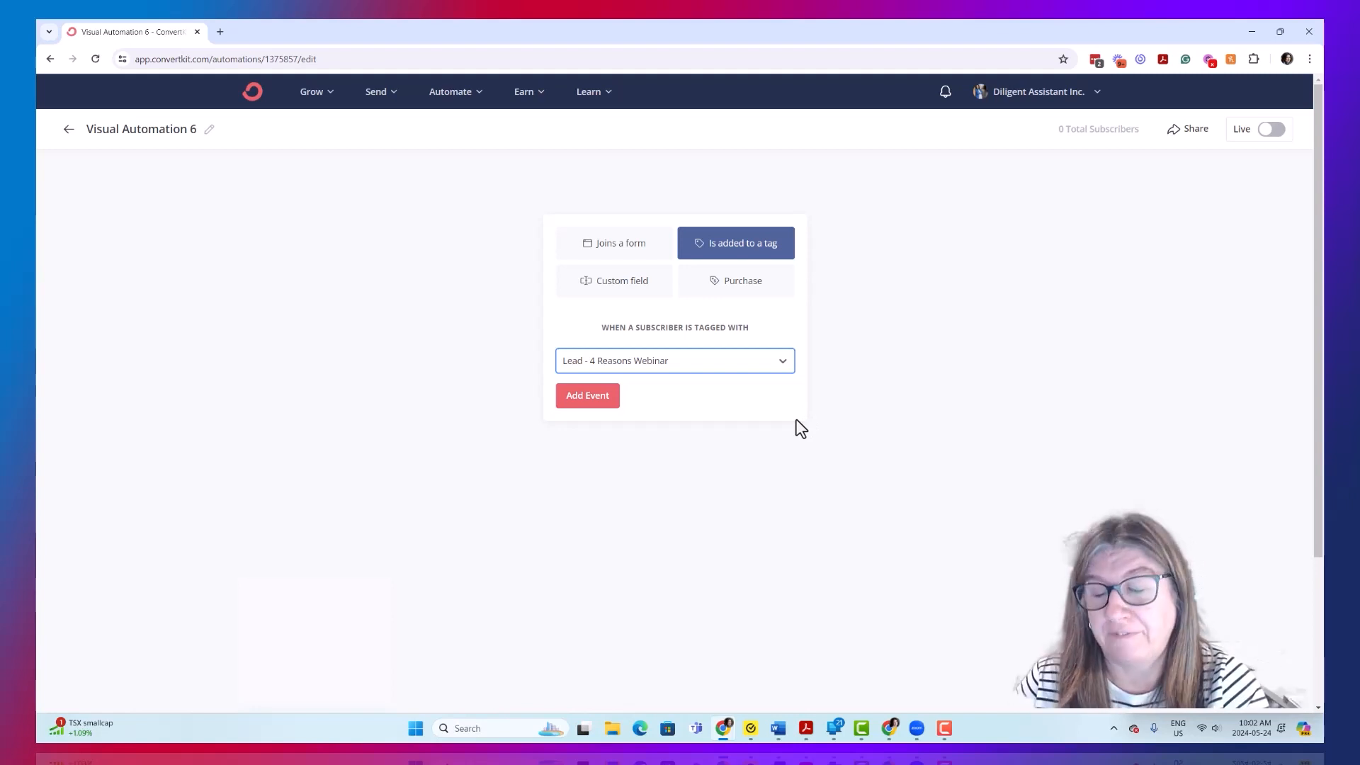
{"action": "left_click", "coordinate": [592, 405]}
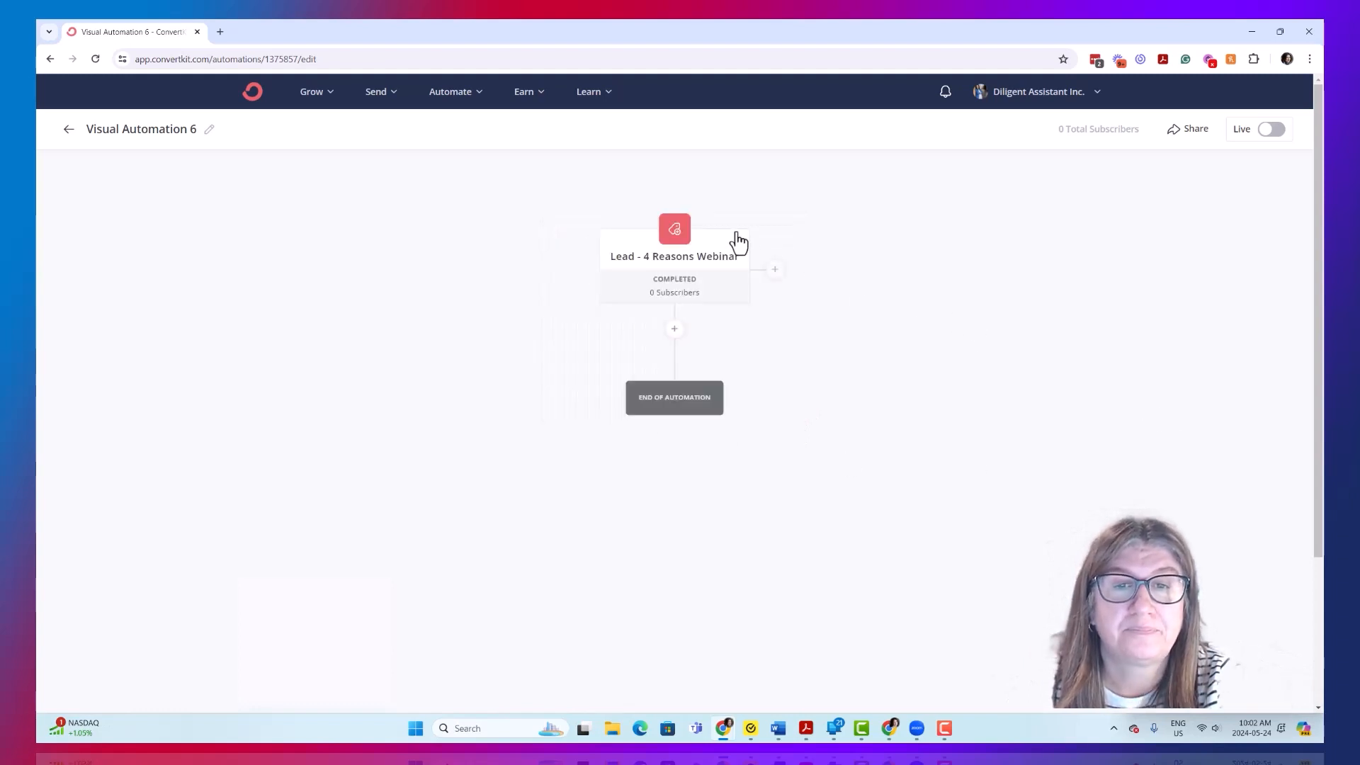
- Review the event, action and condition options available for a step below the "Lead - 4 Reasons Webinar" trigger
{"action": "mouse_move", "coordinate": [648, 245]}
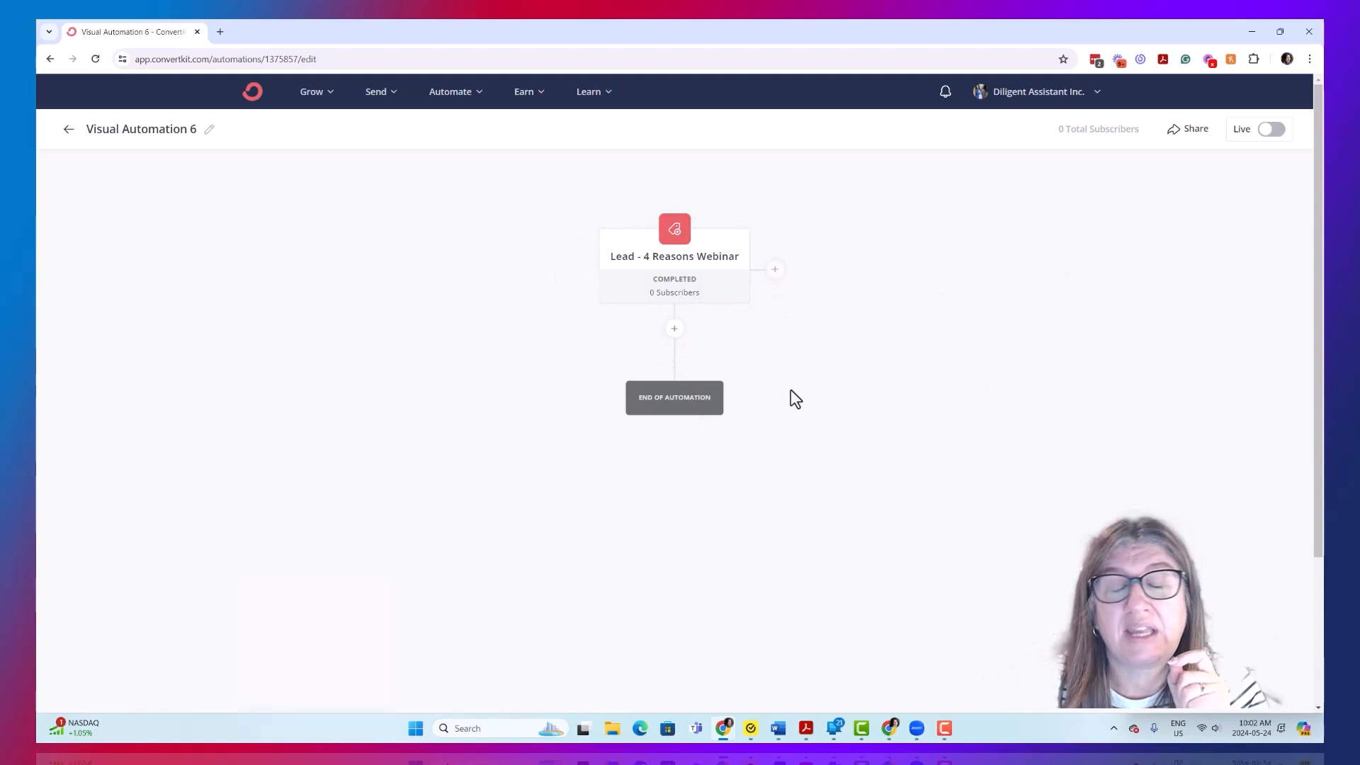
{"action": "left_click", "coordinate": [674, 328]}
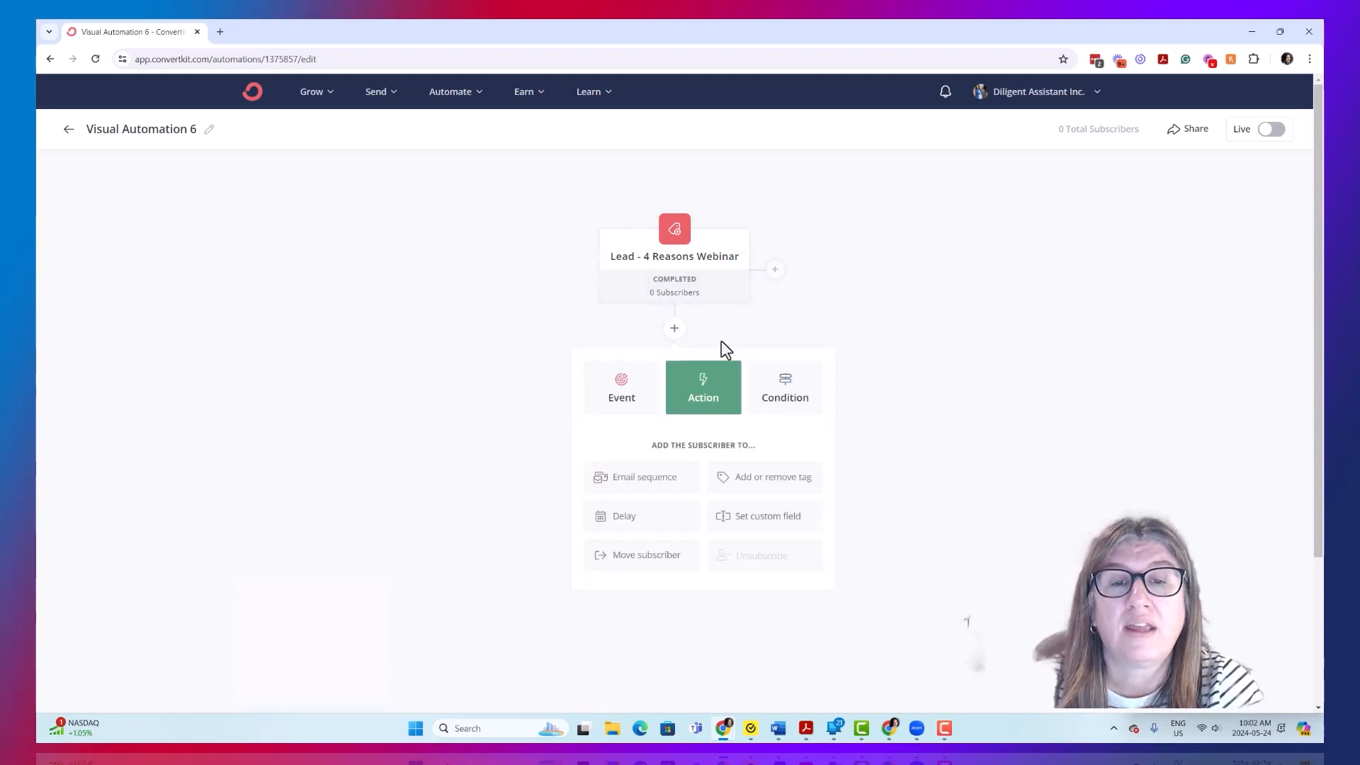
{"action": "left_click", "coordinate": [614, 402]}
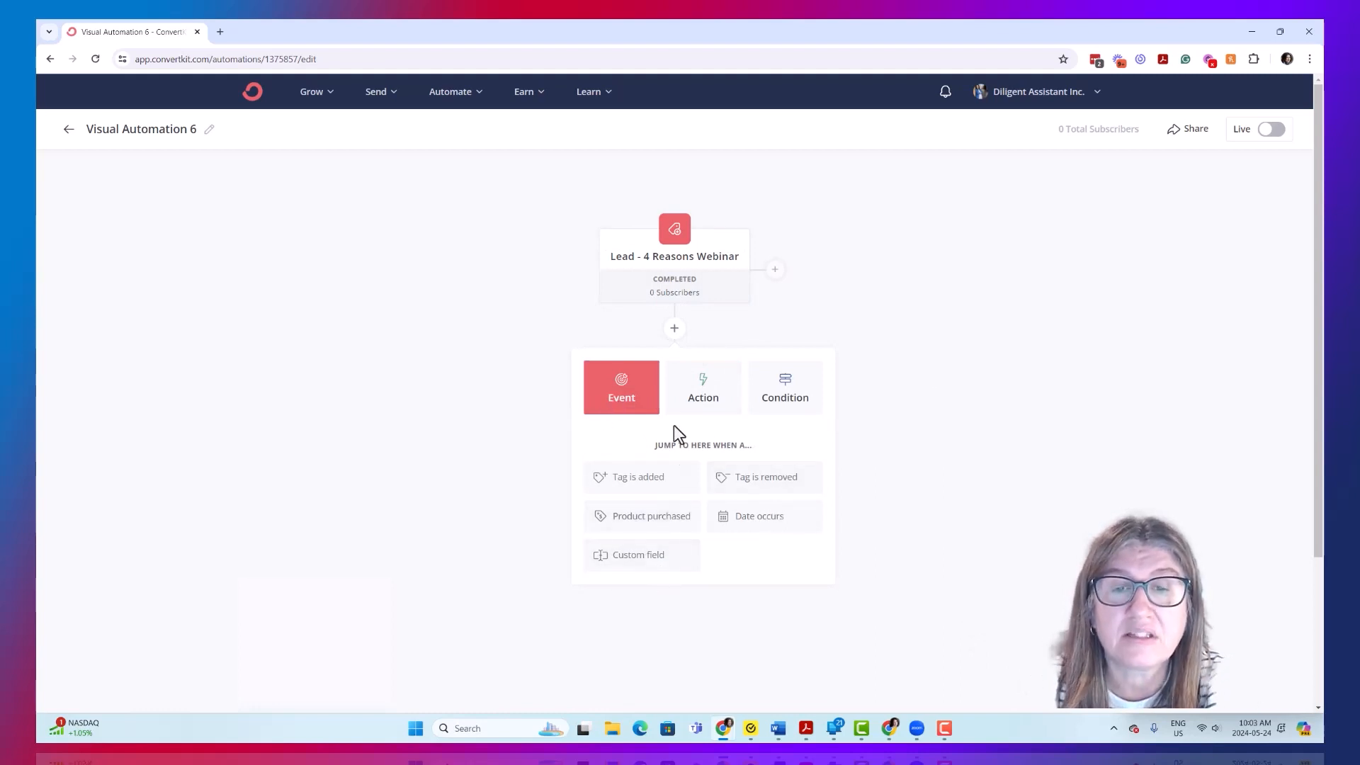
{"action": "left_click", "coordinate": [701, 390]}
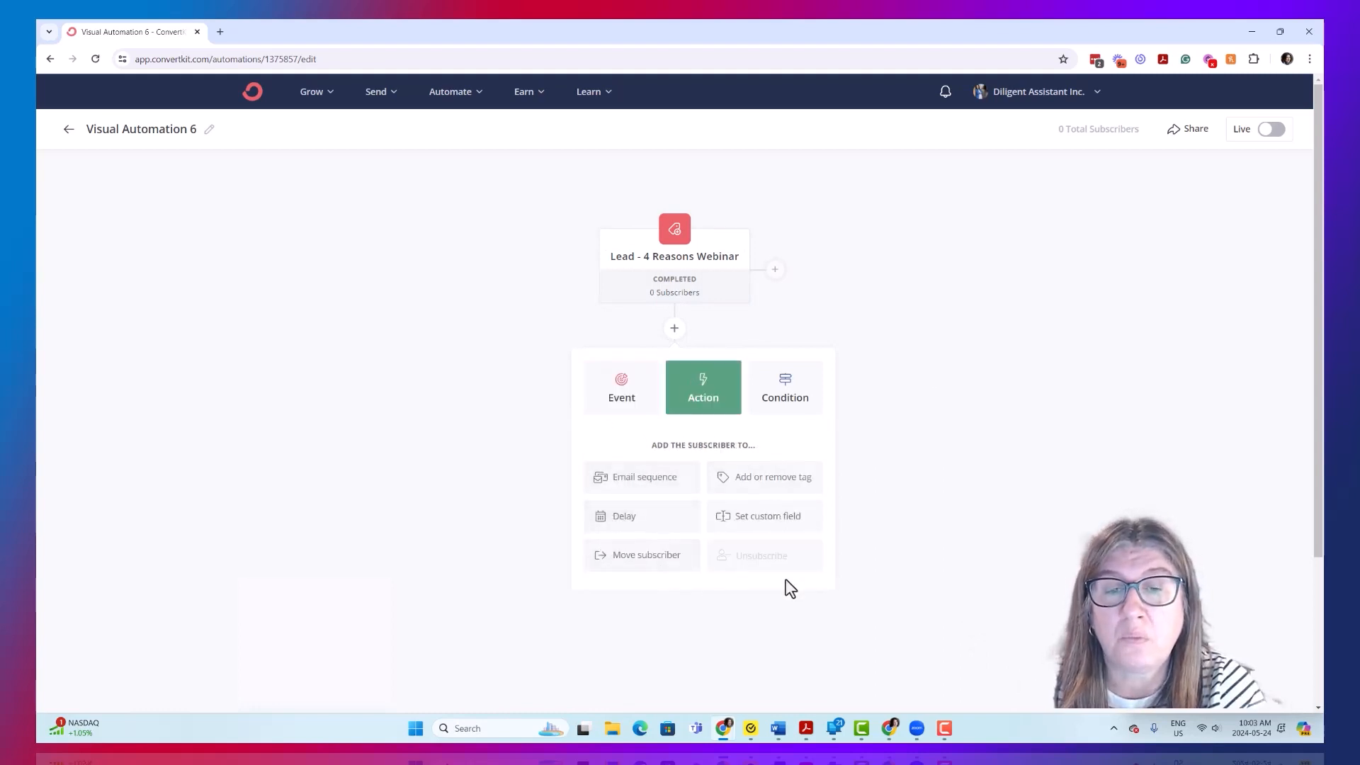
{"action": "left_click", "coordinate": [783, 395]}
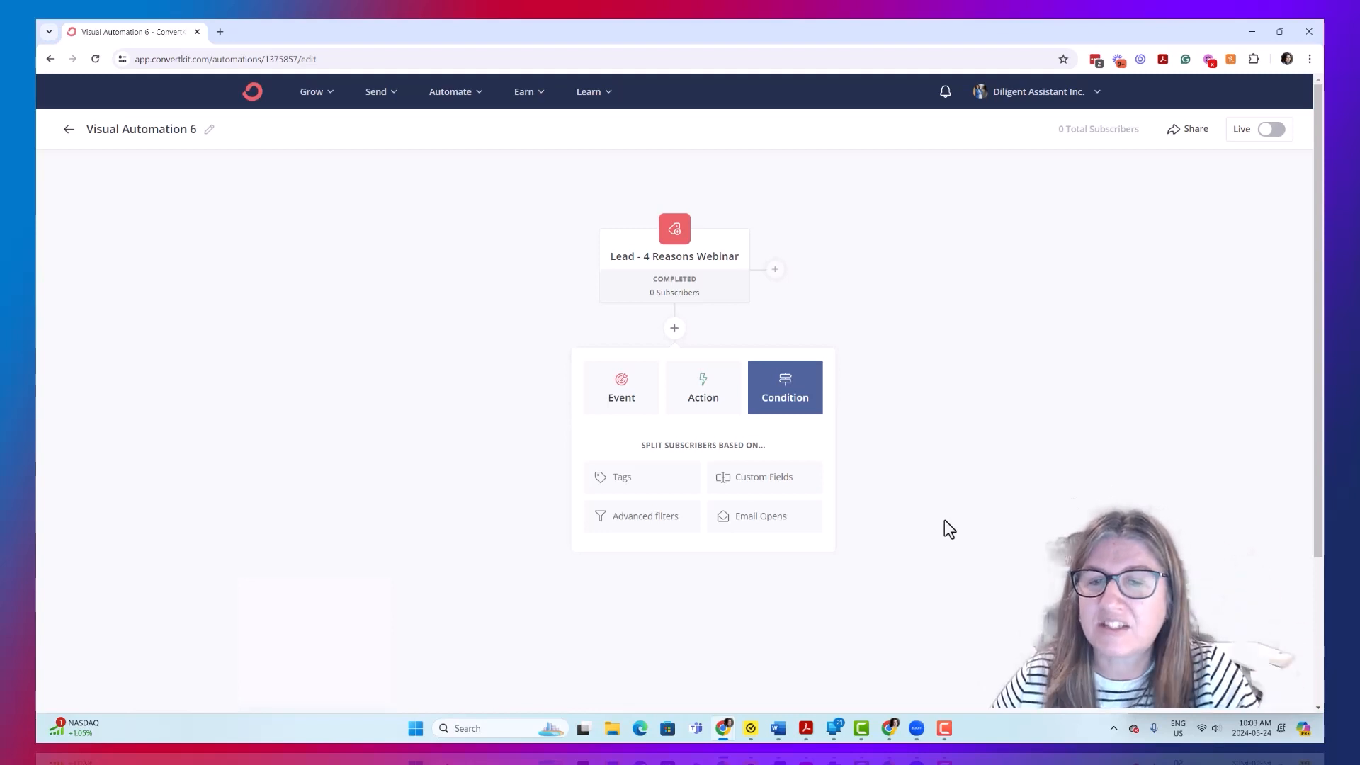
- Add an email sequence action below the trigger that adds subscribers to the Exploration Call Sequence
{"action": "left_click", "coordinate": [720, 393]}
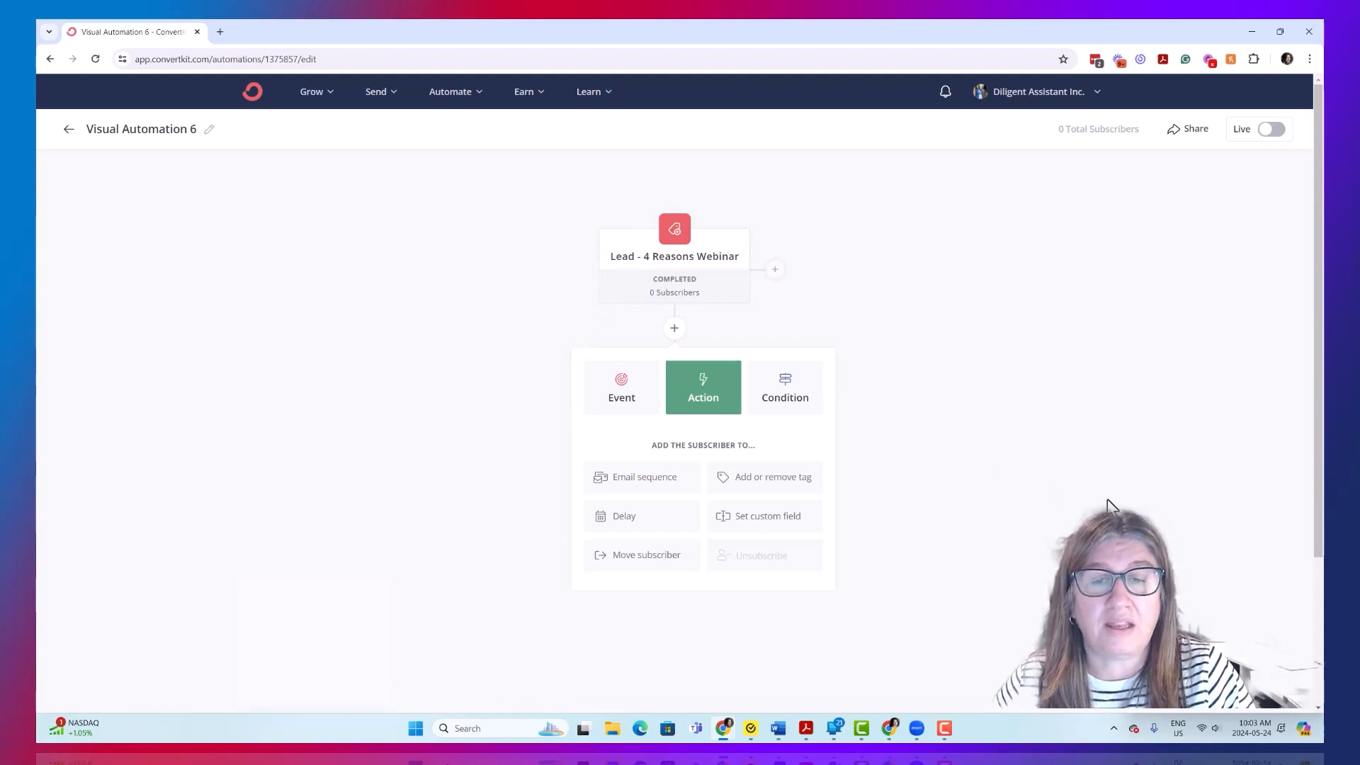
{"action": "left_click", "coordinate": [628, 489]}
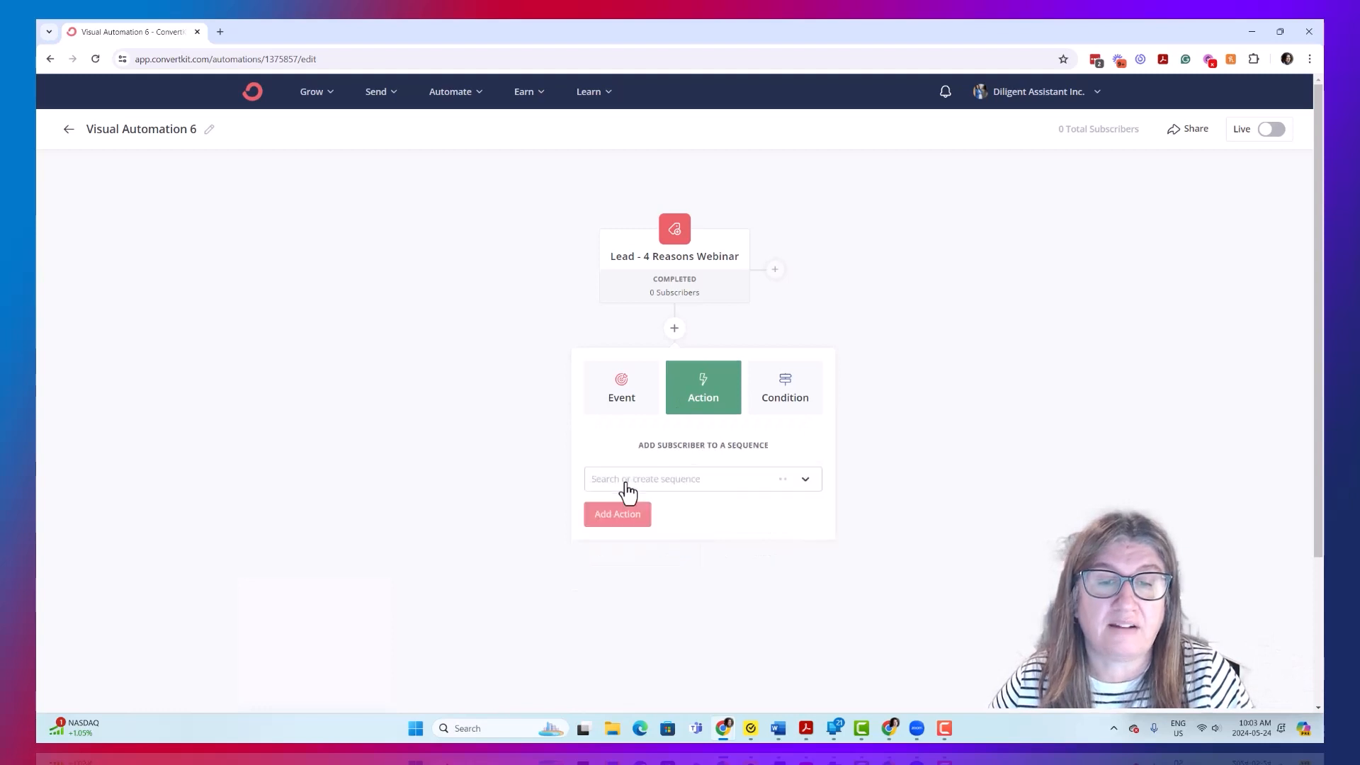
{"action": "left_click", "coordinate": [805, 480]}
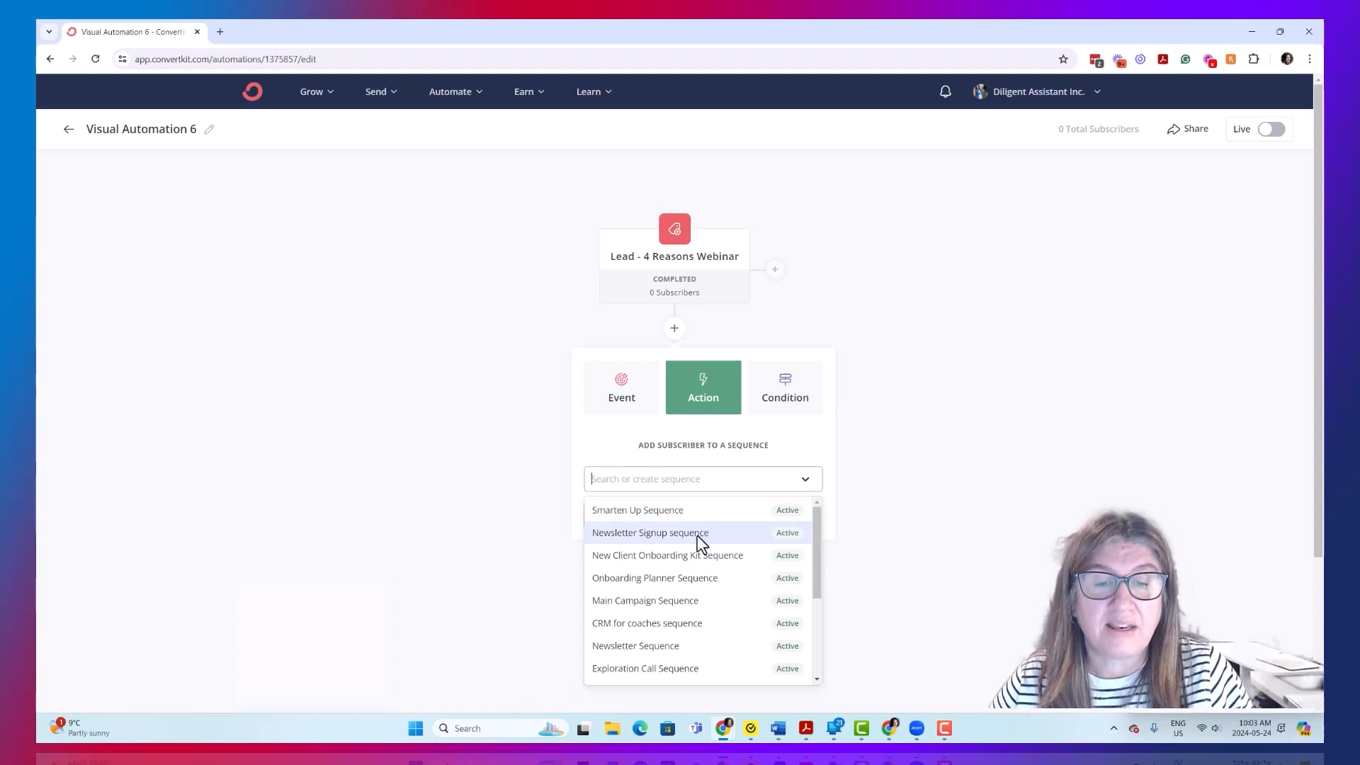
{"action": "scroll", "coordinate": [668, 604], "scroll_direction": "down", "scroll_amount": 1}
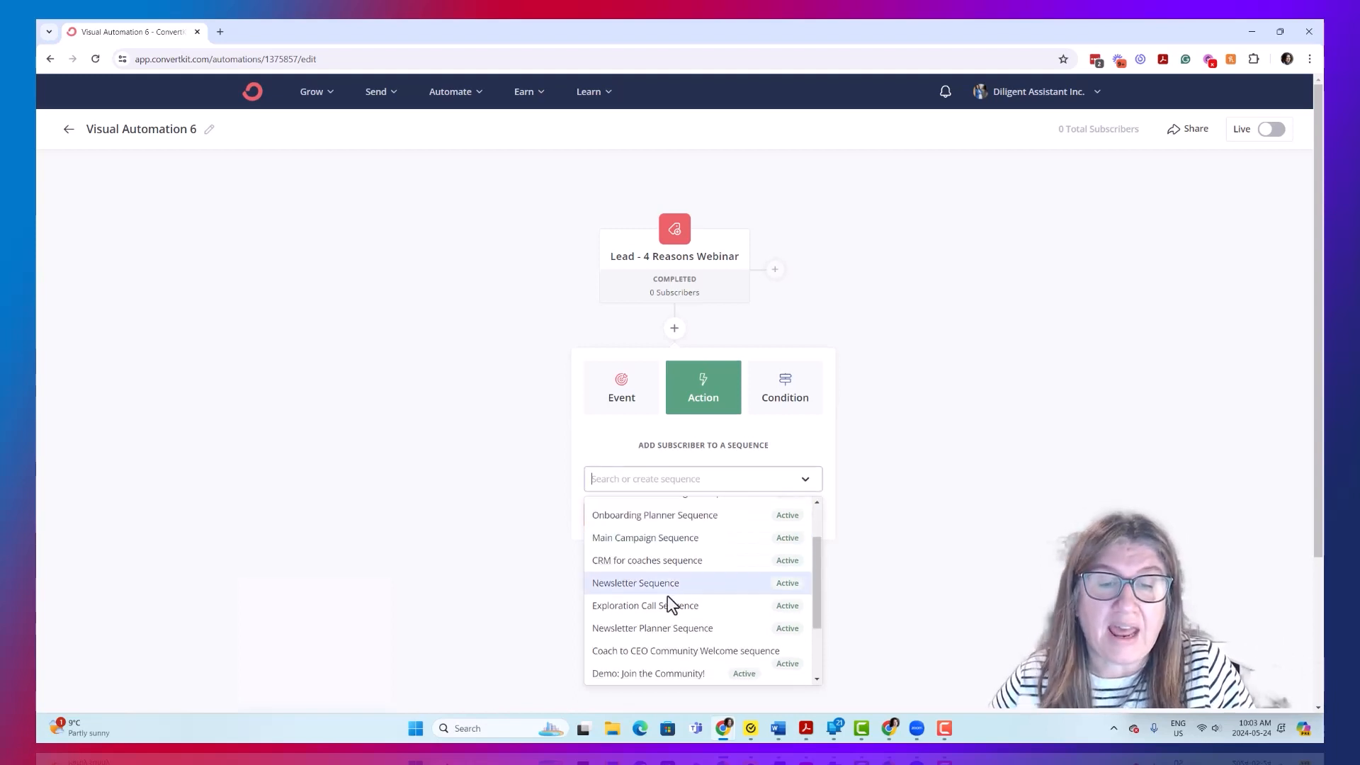
{"action": "left_click", "coordinate": [637, 607]}
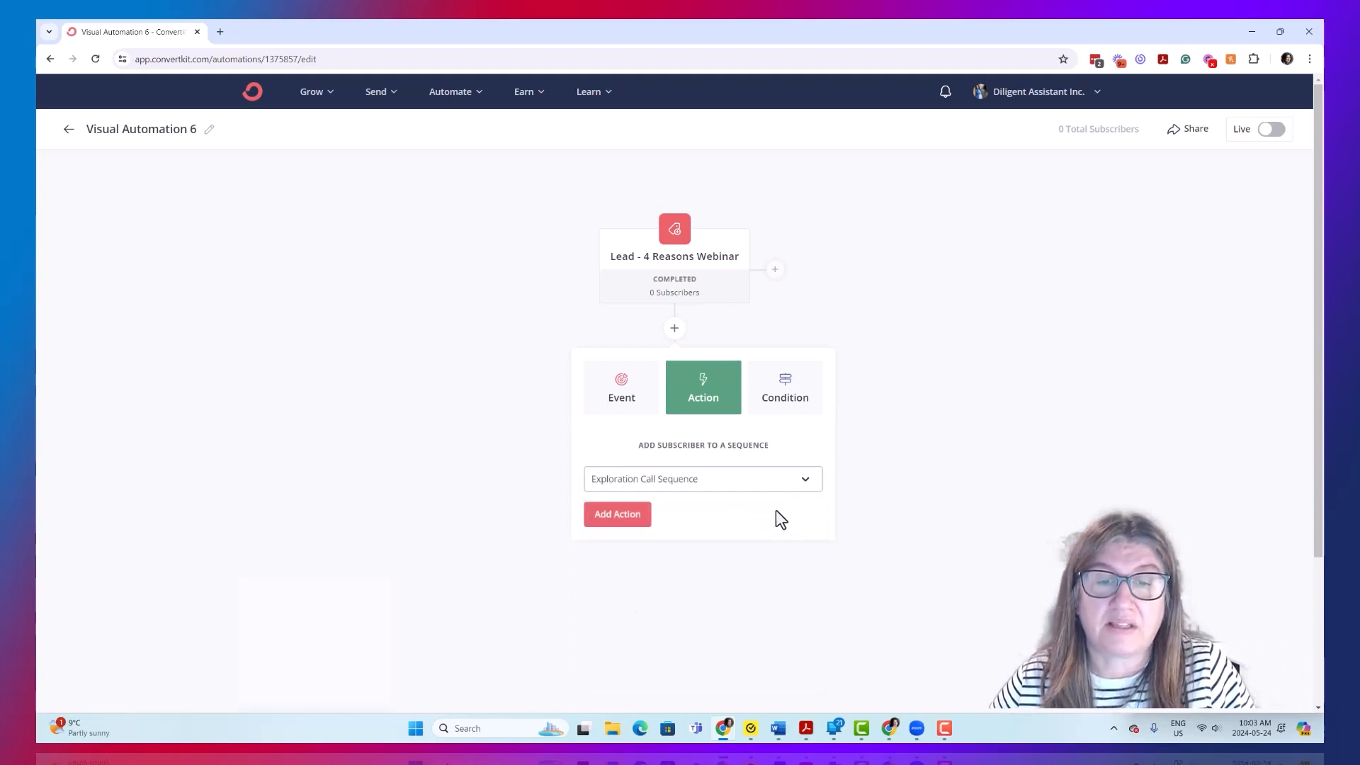
{"action": "left_click", "coordinate": [638, 521]}
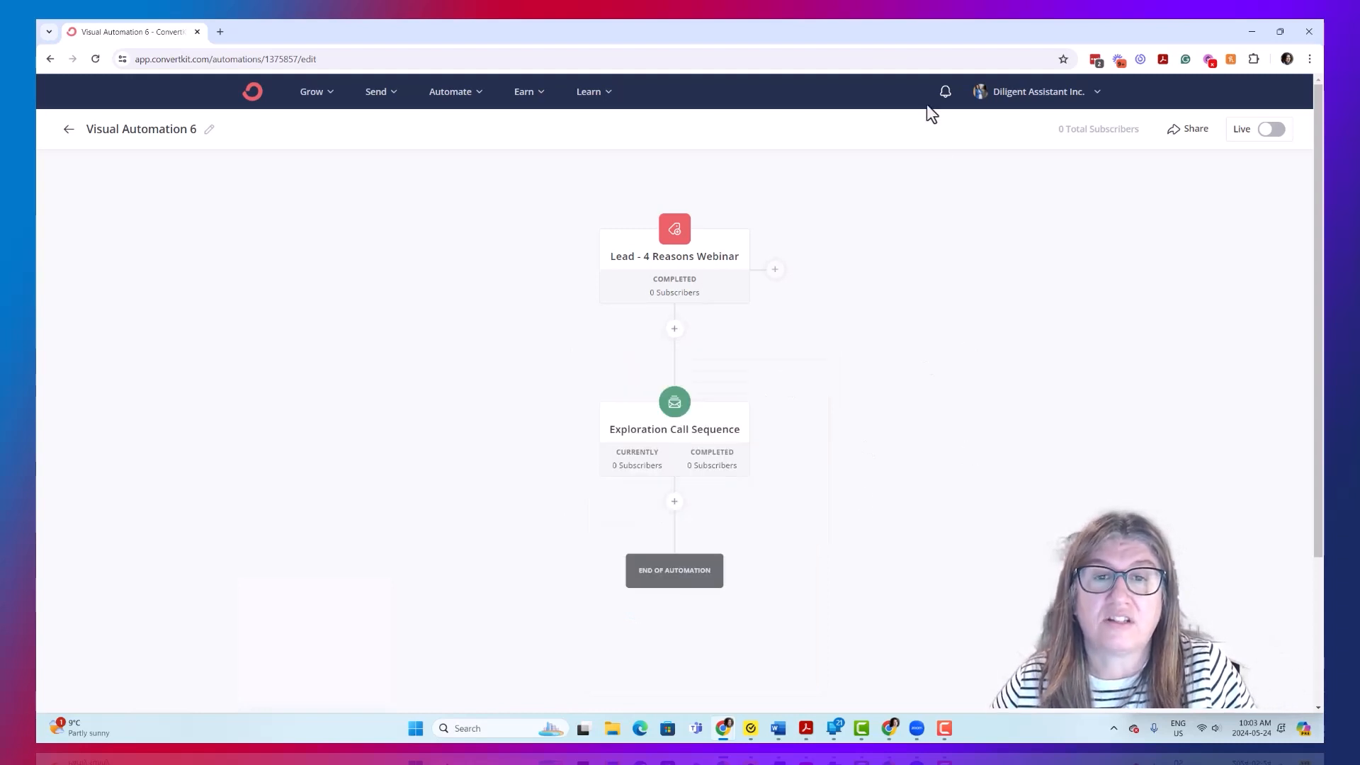
- View the event types available for a further step below the Exploration Call Sequence
{"action": "mouse_move", "coordinate": [710, 248]}
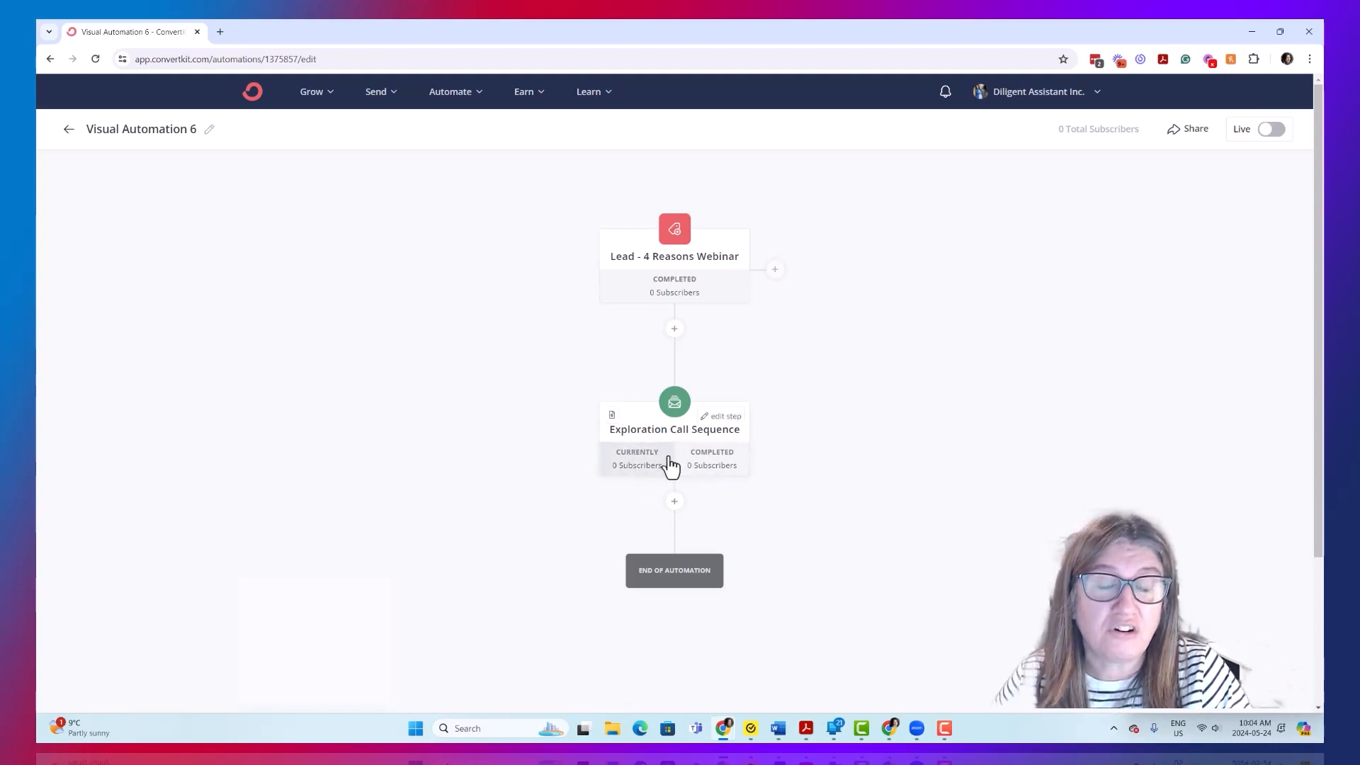
{"action": "left_click", "coordinate": [673, 502]}
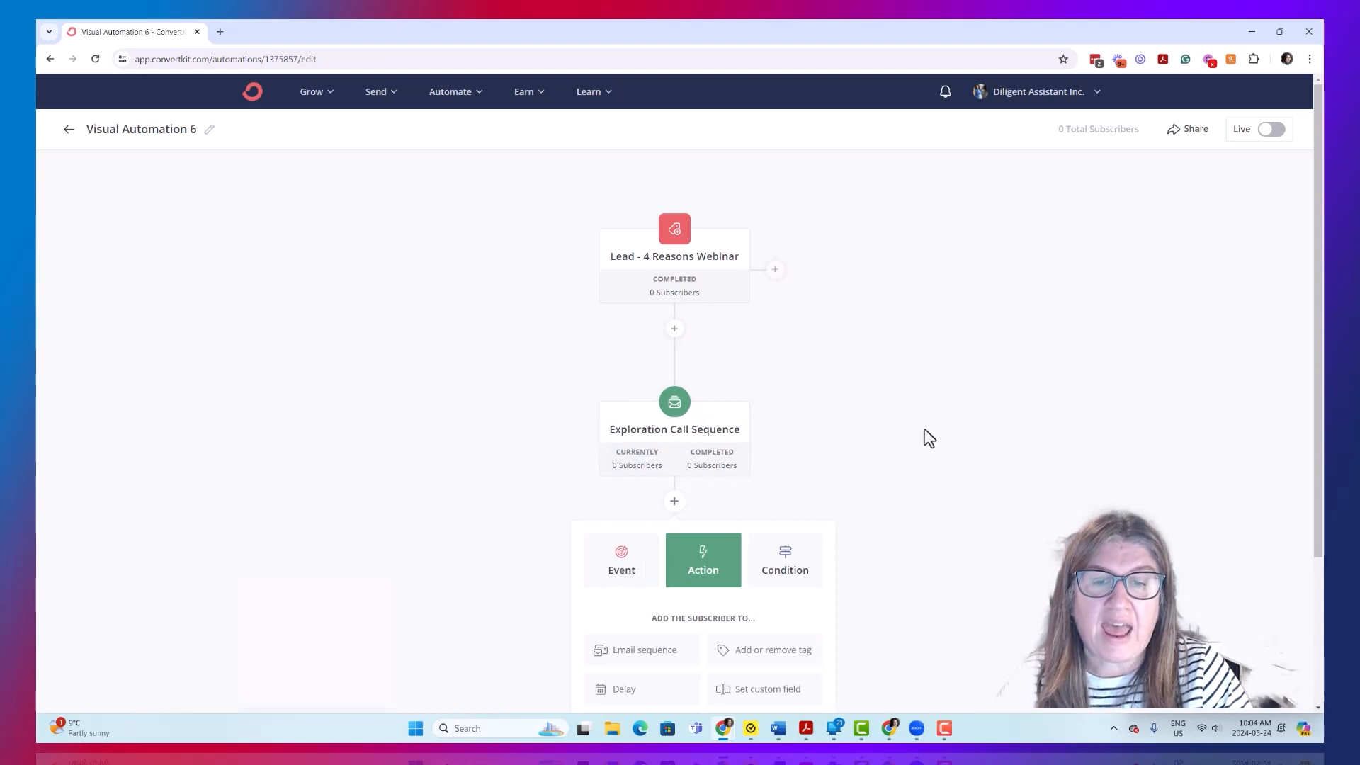
{"action": "scroll", "coordinate": [914, 446], "scroll_direction": "down", "scroll_amount": 3}
{"action": "left_click", "coordinate": [636, 382]}
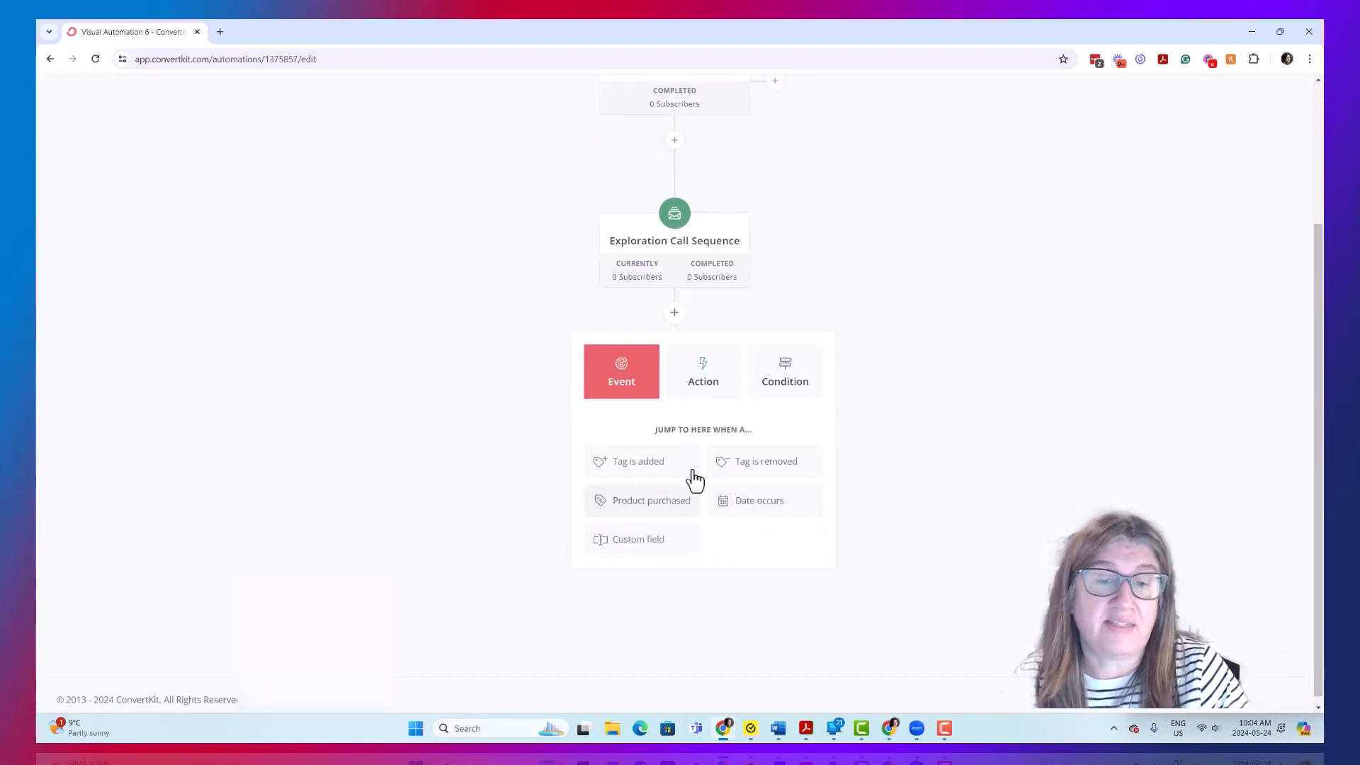
{"action": "scroll", "coordinate": [755, 333], "scroll_direction": "up", "scroll_amount": 1}
{"action": "mouse_move", "coordinate": [723, 330]}
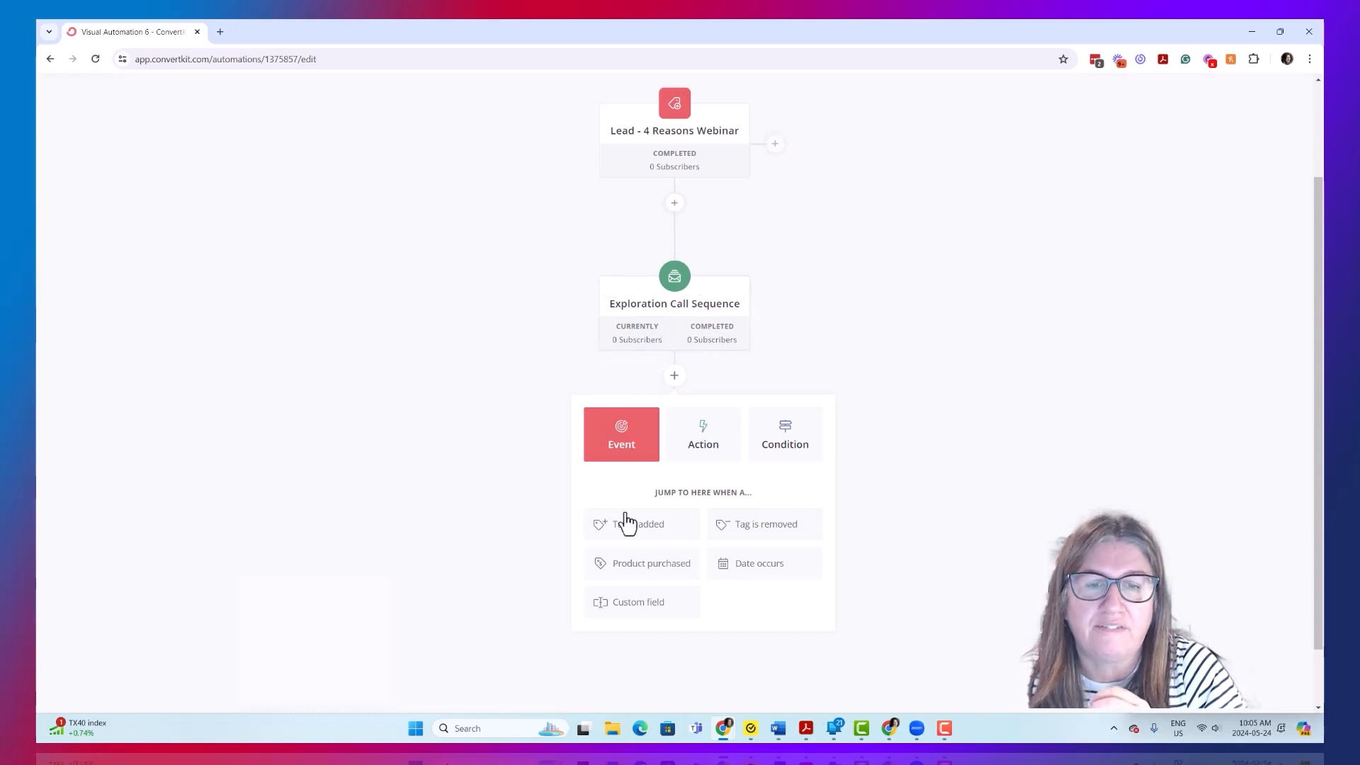
- Check the integration and product settings of a product purchased event, and close the new step without adding it
{"action": "left_click", "coordinate": [641, 575]}
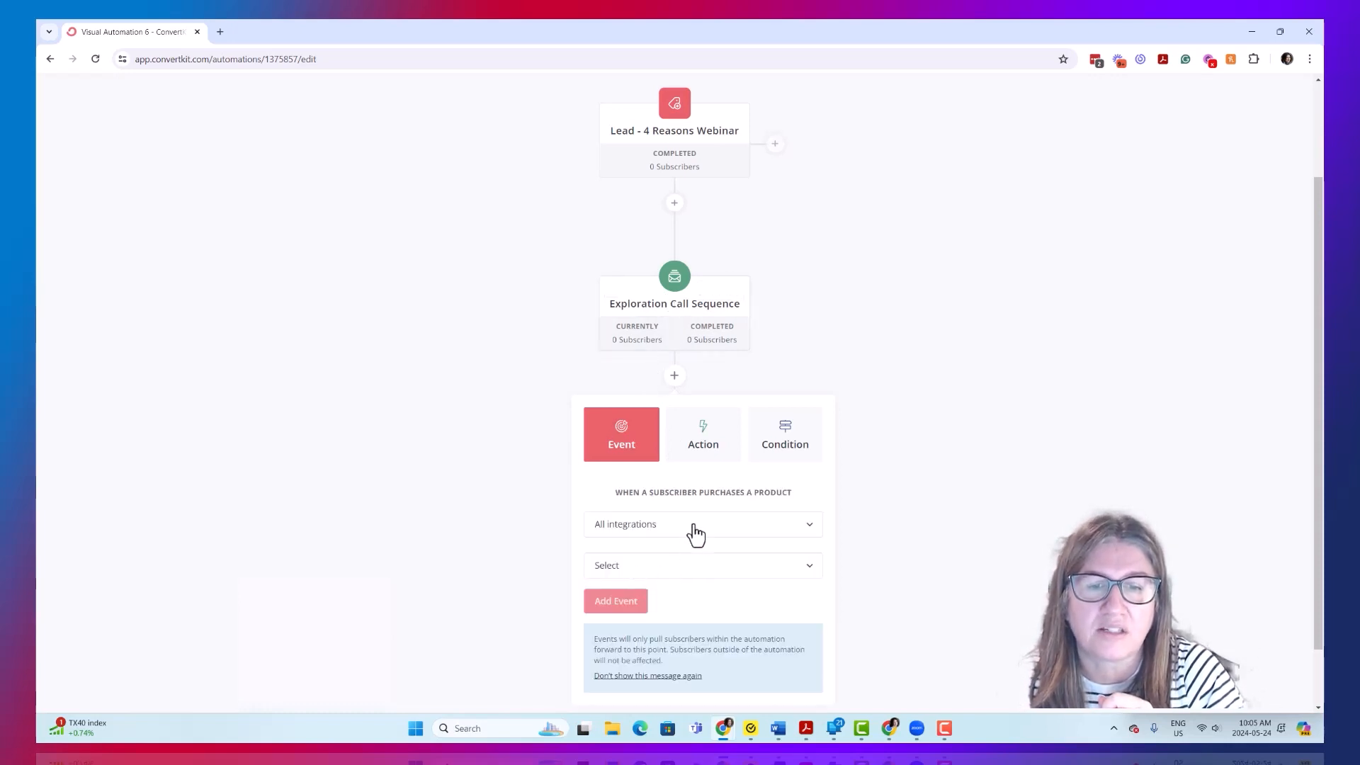
{"action": "left_click", "coordinate": [714, 566]}
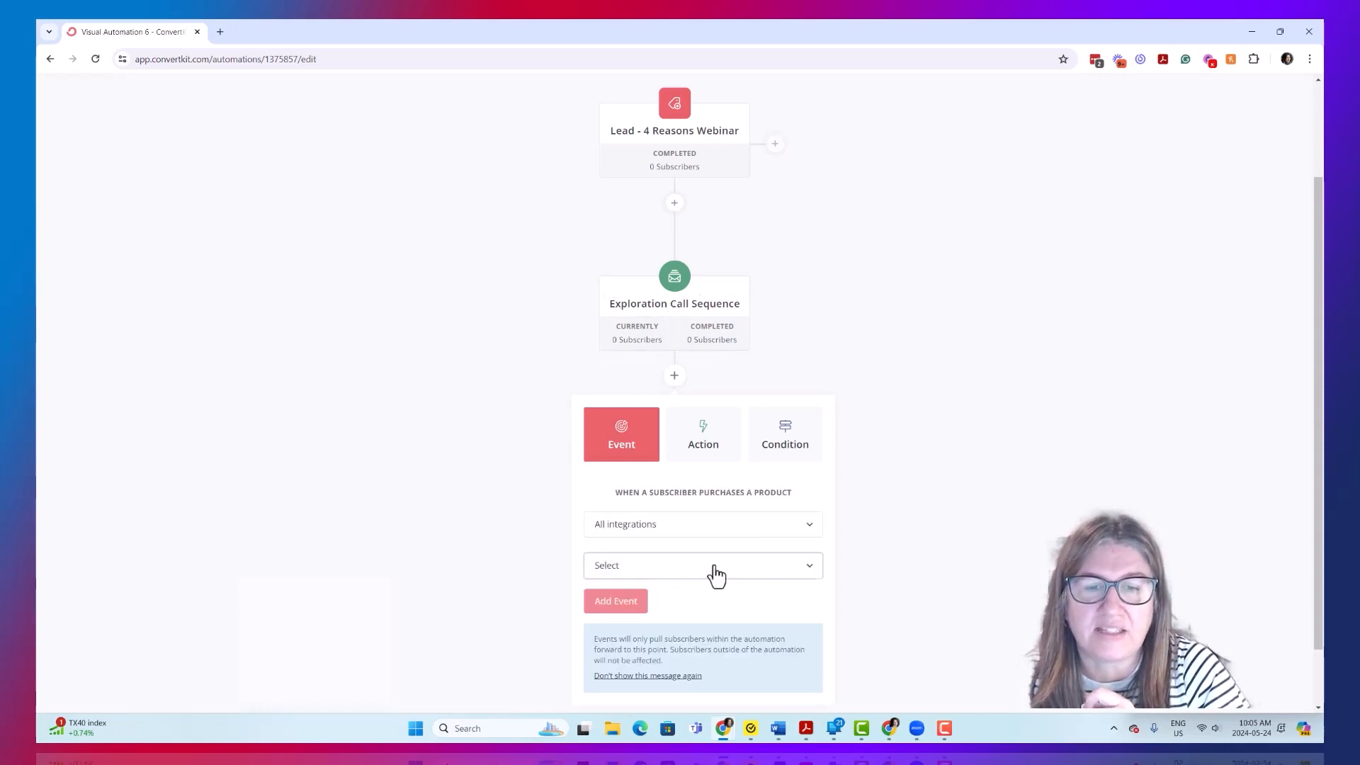
{"action": "left_click", "coordinate": [714, 565]}
{"action": "scroll", "coordinate": [895, 550], "scroll_direction": "down", "scroll_amount": 1}
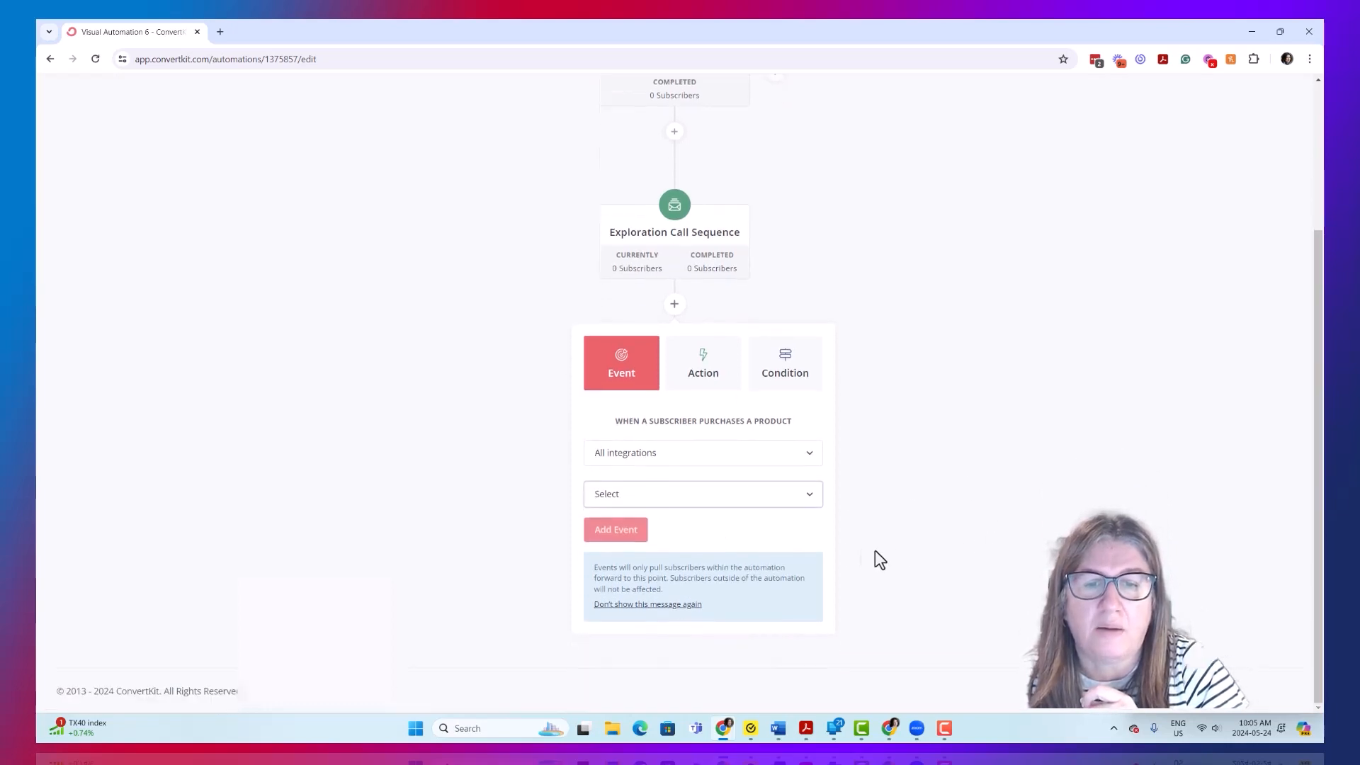
{"action": "left_click", "coordinate": [988, 434]}
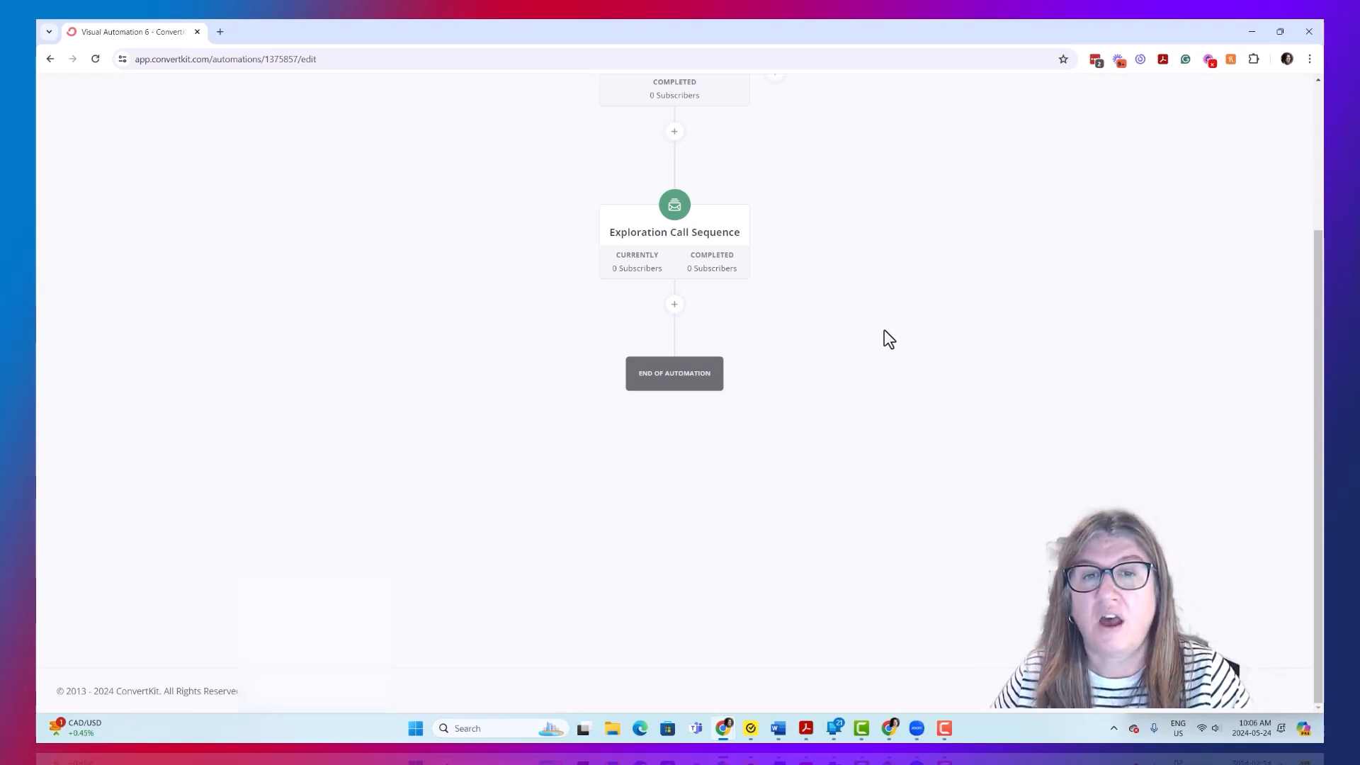
{"action": "mouse_move", "coordinate": [654, 249]}
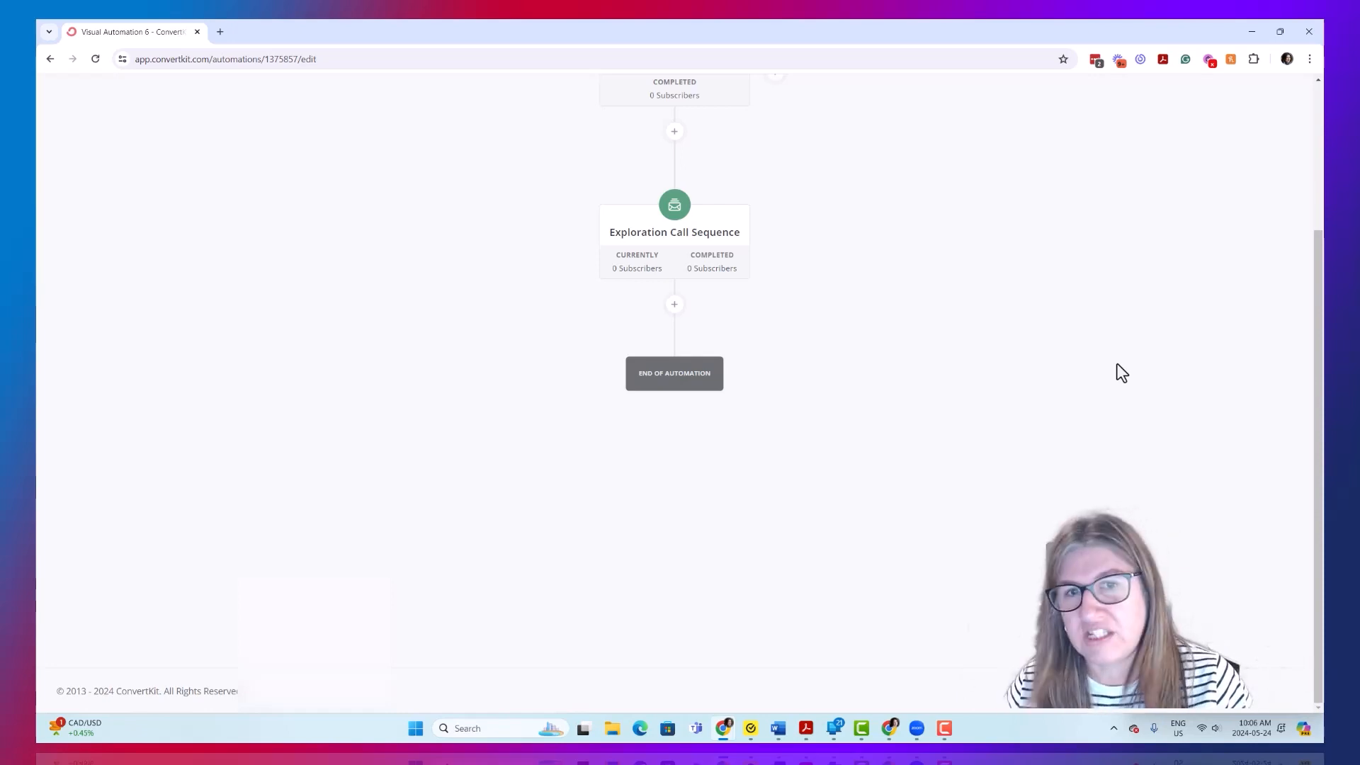
{"action": "scroll", "coordinate": [1006, 446], "scroll_direction": "up", "scroll_amount": 3}
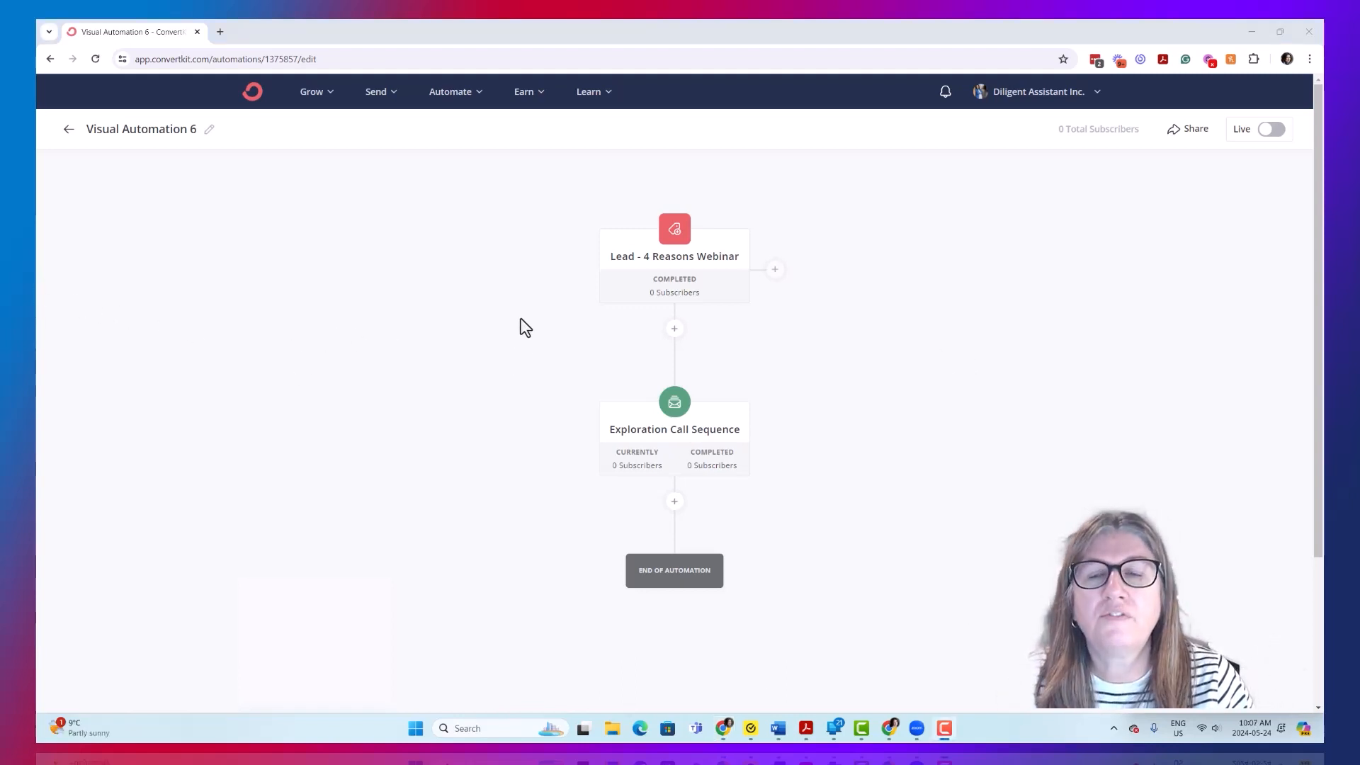
- Look over the Earn and Learn options and open the Subscribers page
{"action": "left_click", "coordinate": [542, 96]}
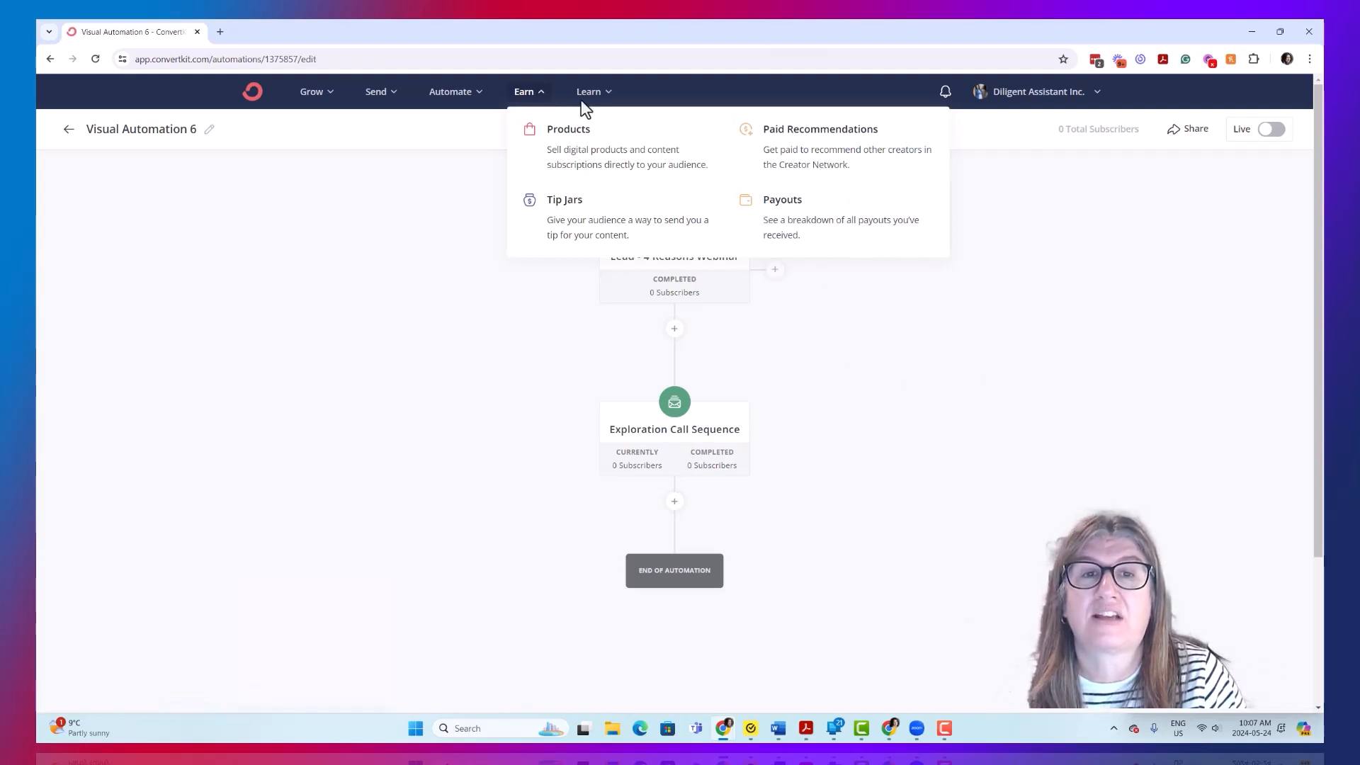
{"action": "left_click", "coordinate": [599, 96]}
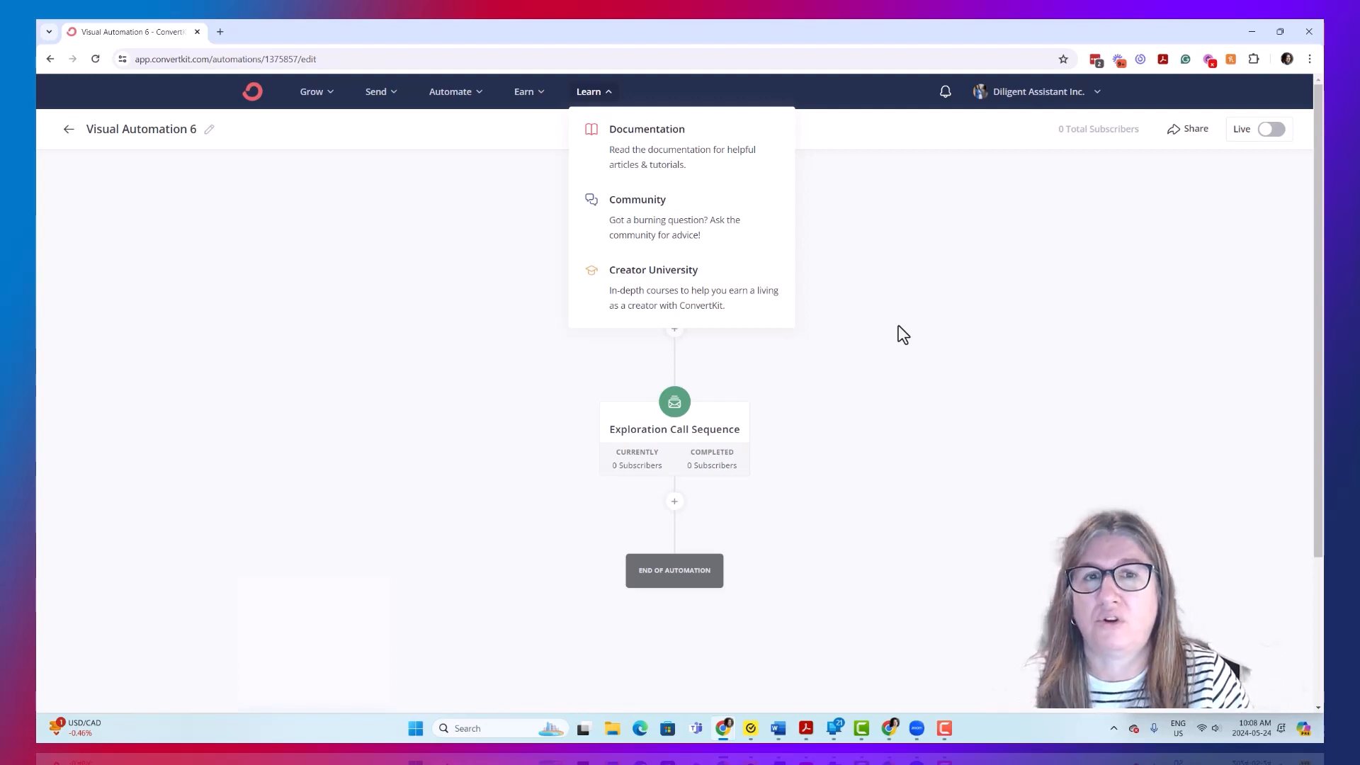
{"action": "left_click", "coordinate": [401, 144]}
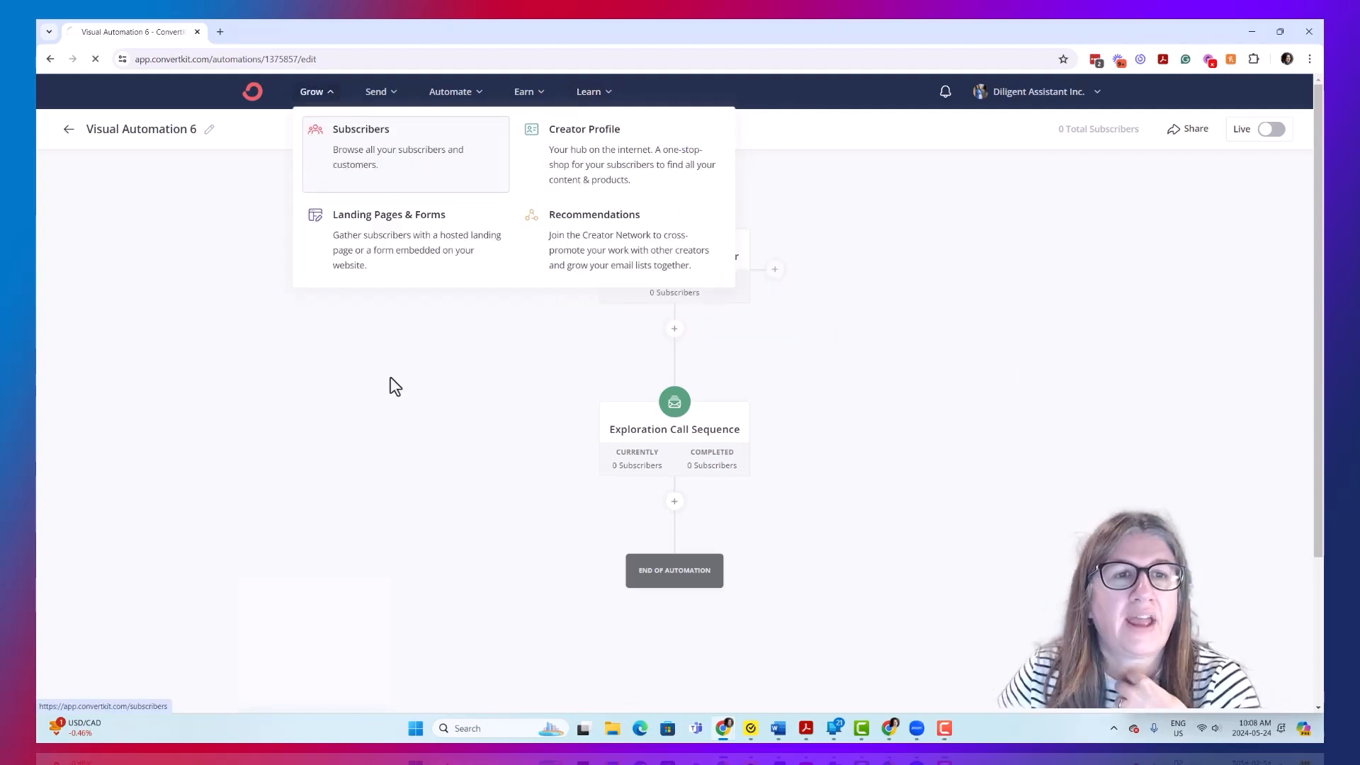